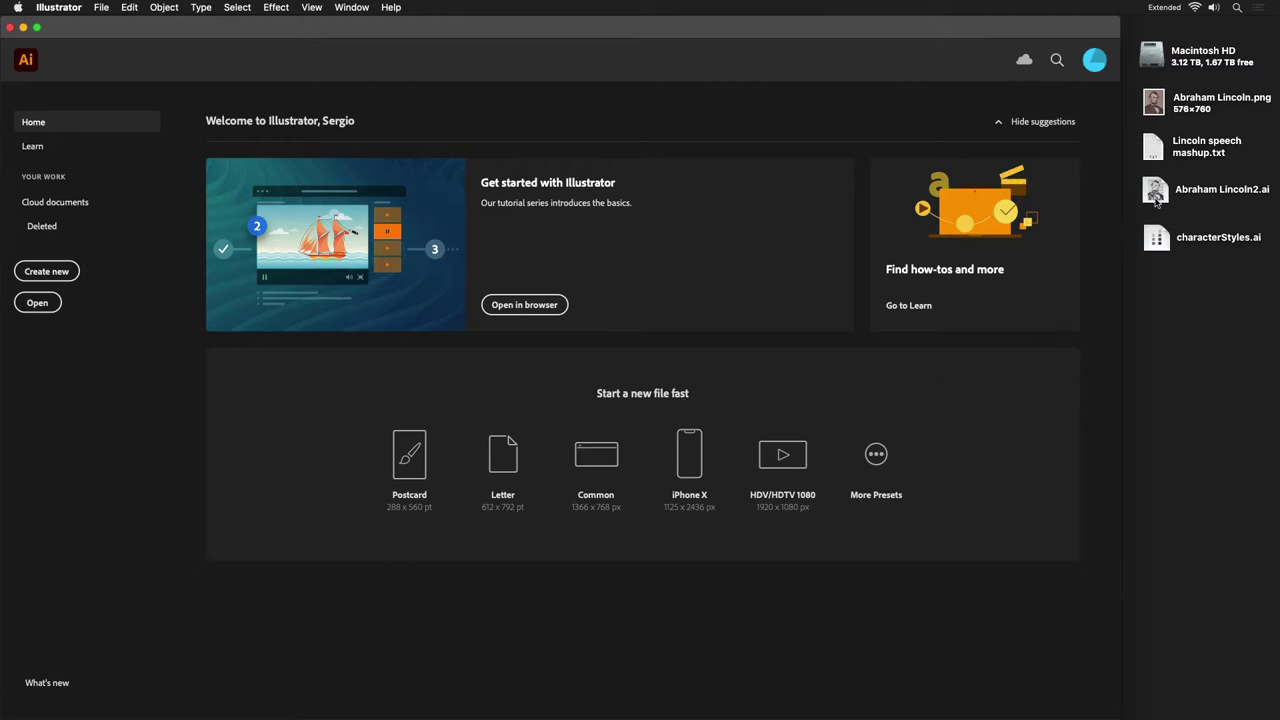
- Preview the finished Abraham Lincoln2.ai text portrait in Quick Look
{"action": "left_click", "coordinate": [1155, 199]}
{"action": "key", "text": "space"}
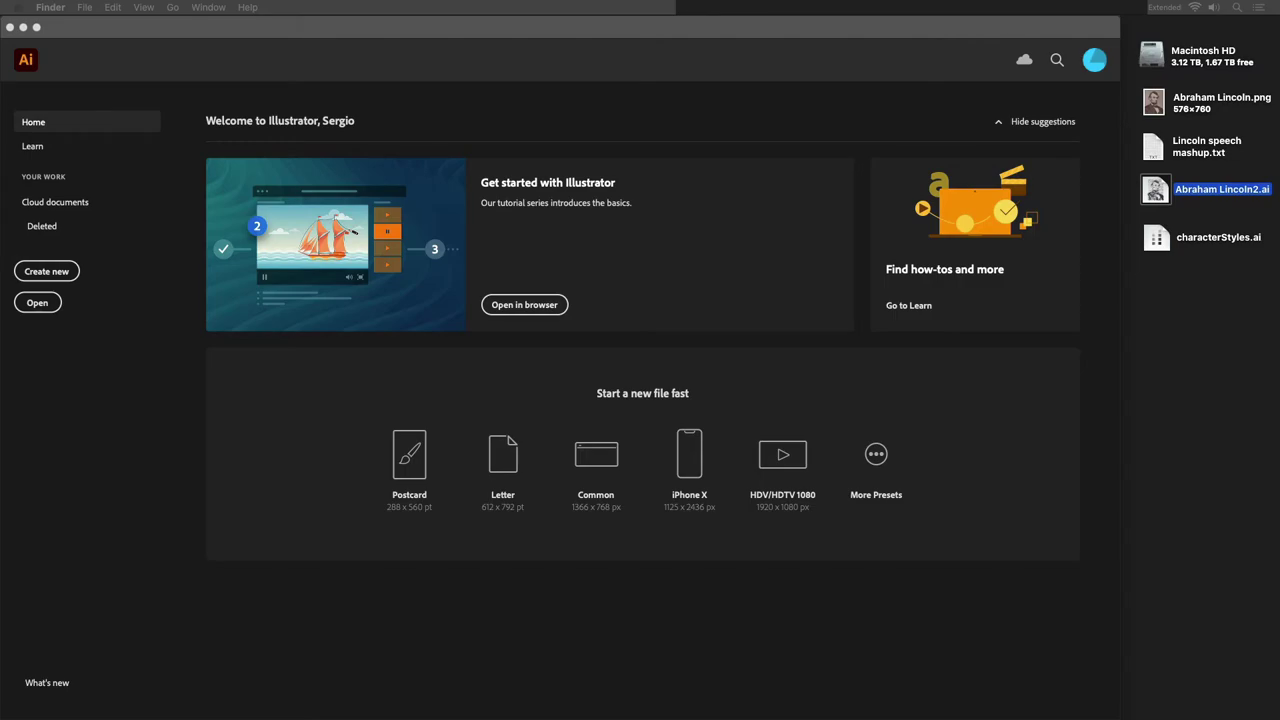
{"action": "key", "text": "space"}
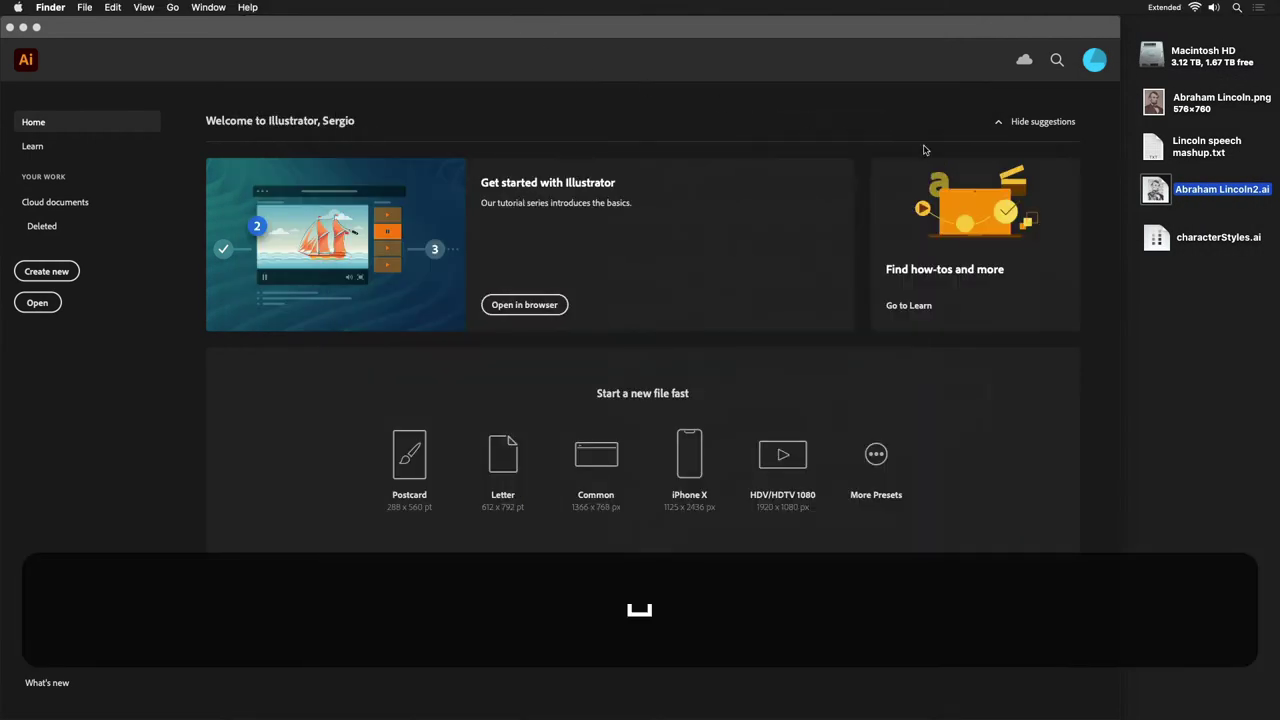
{"action": "key", "text": "space"}
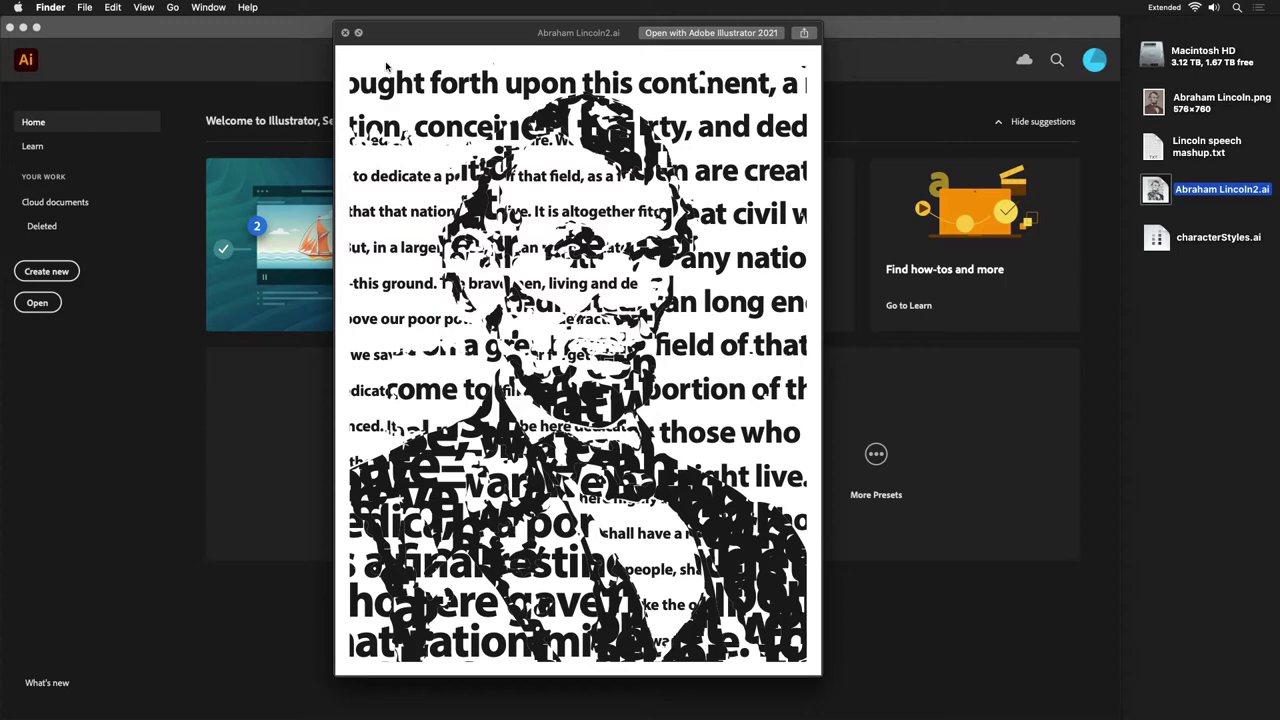
{"action": "left_click", "coordinate": [344, 33]}
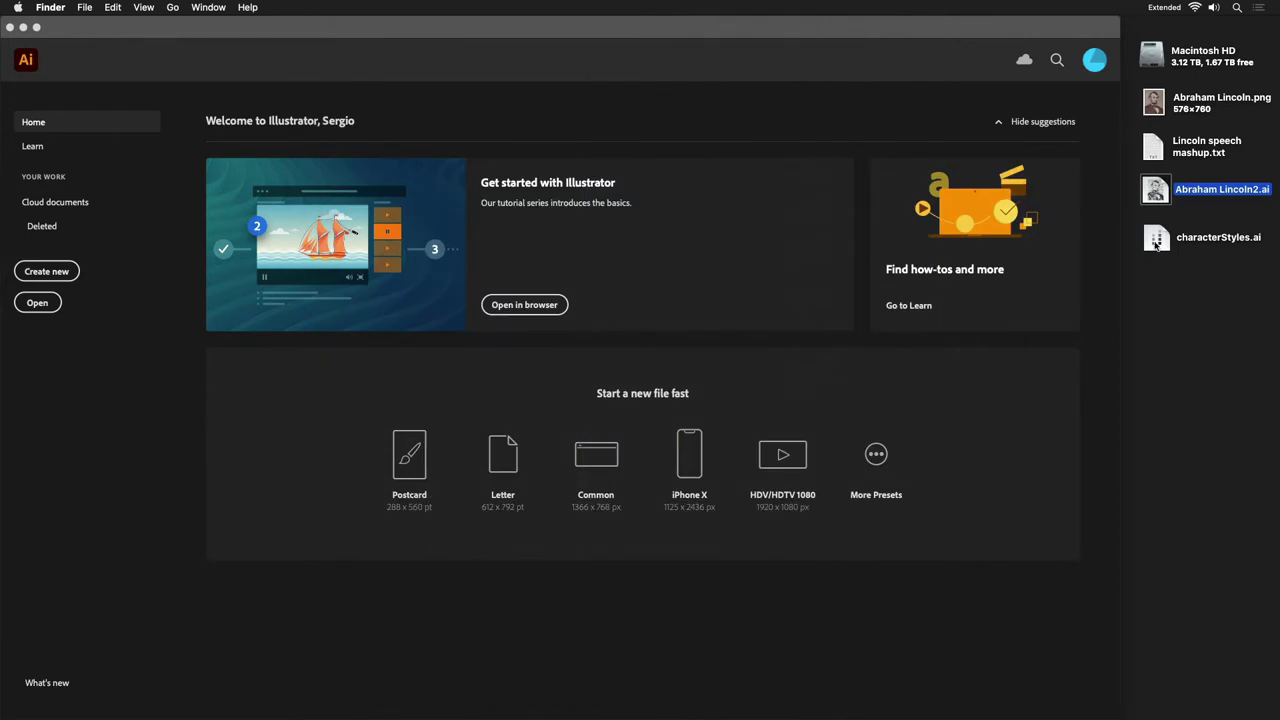
- Open characterStyles.ai and check the third and fourth samples' character styles
{"action": "left_click", "coordinate": [1156, 243]}
{"action": "double_click", "coordinate": [1156, 243]}
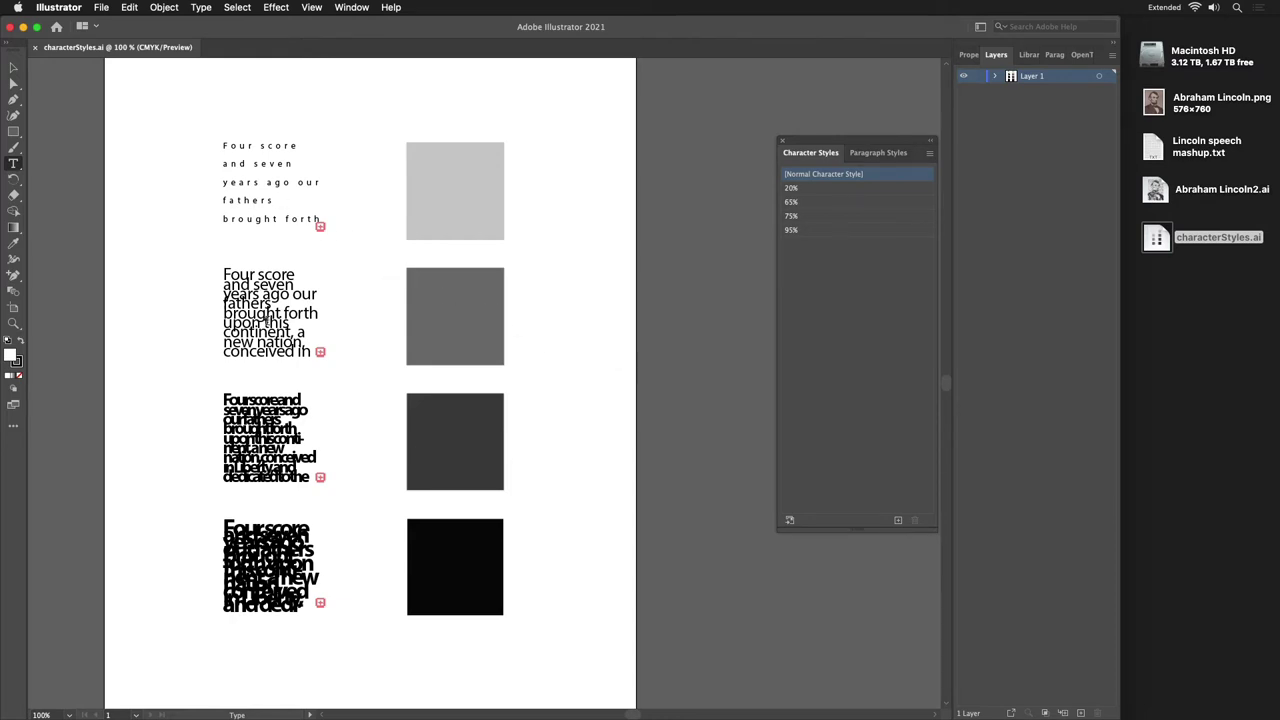
{"action": "left_click", "coordinate": [244, 422]}
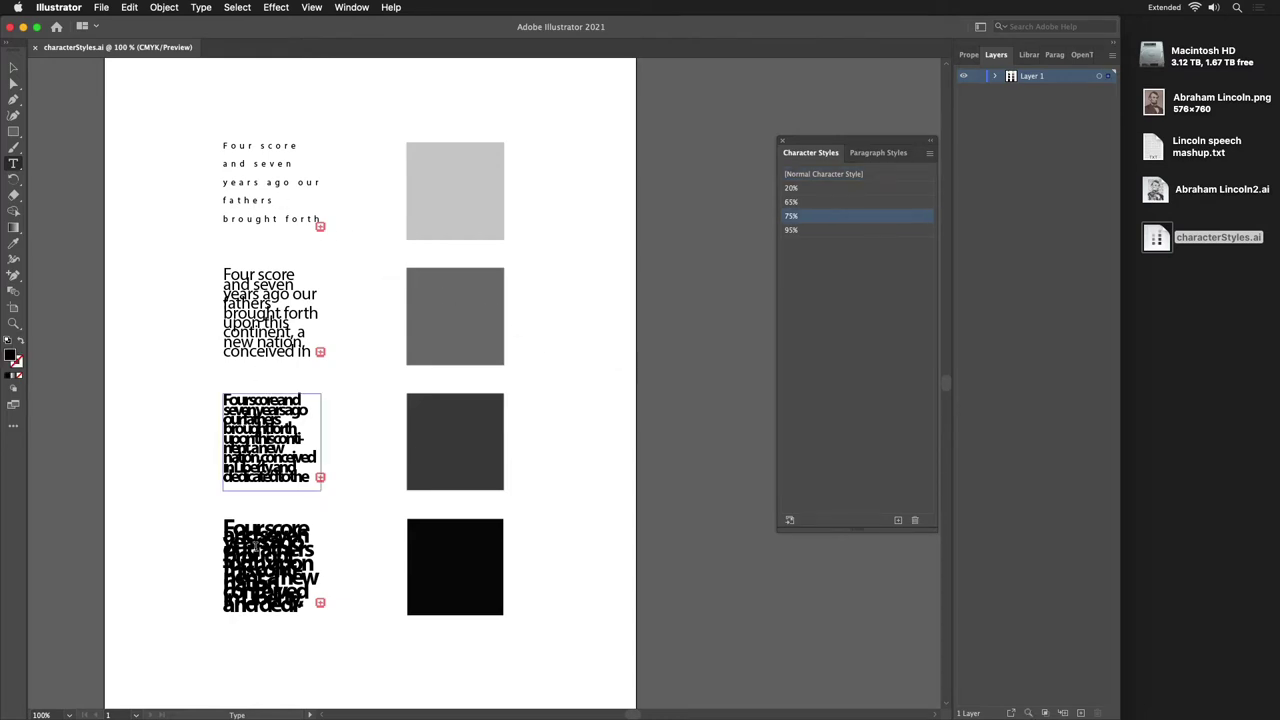
{"action": "left_click", "coordinate": [256, 546]}
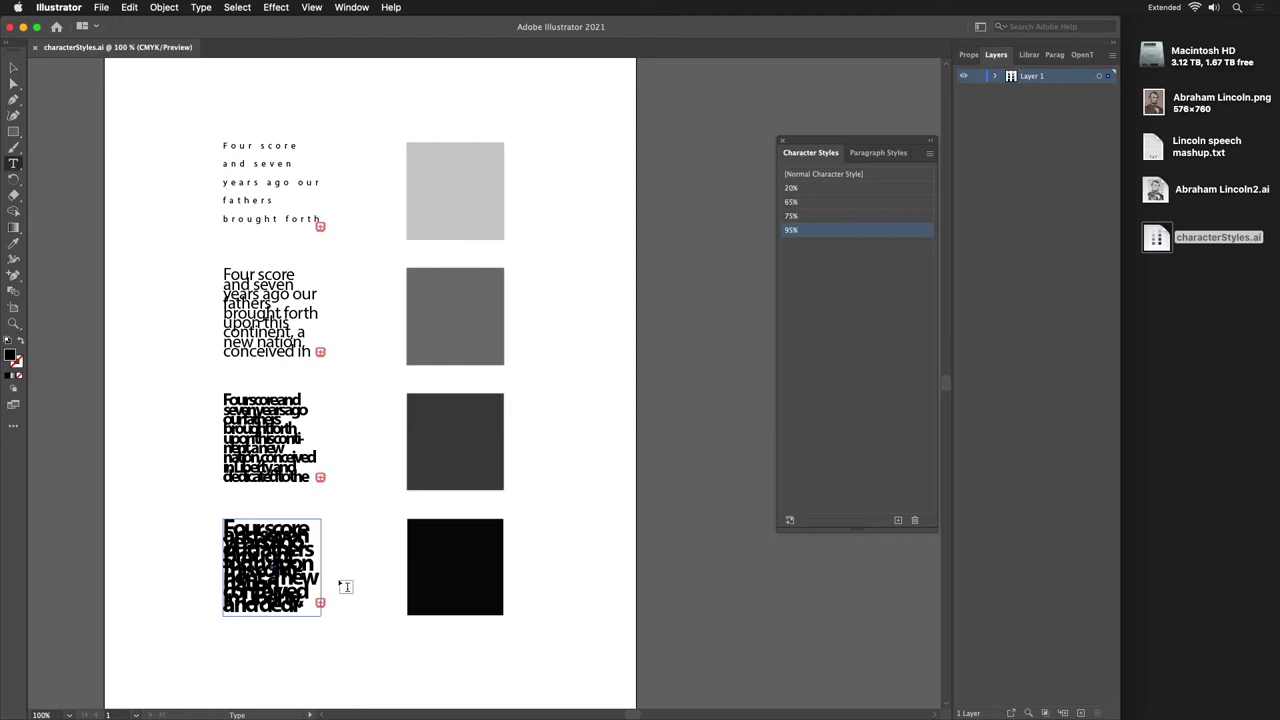
- Check the first sample's style, then draw an area-type frame right of the top grey square
{"action": "left_click", "coordinate": [589, 356]}
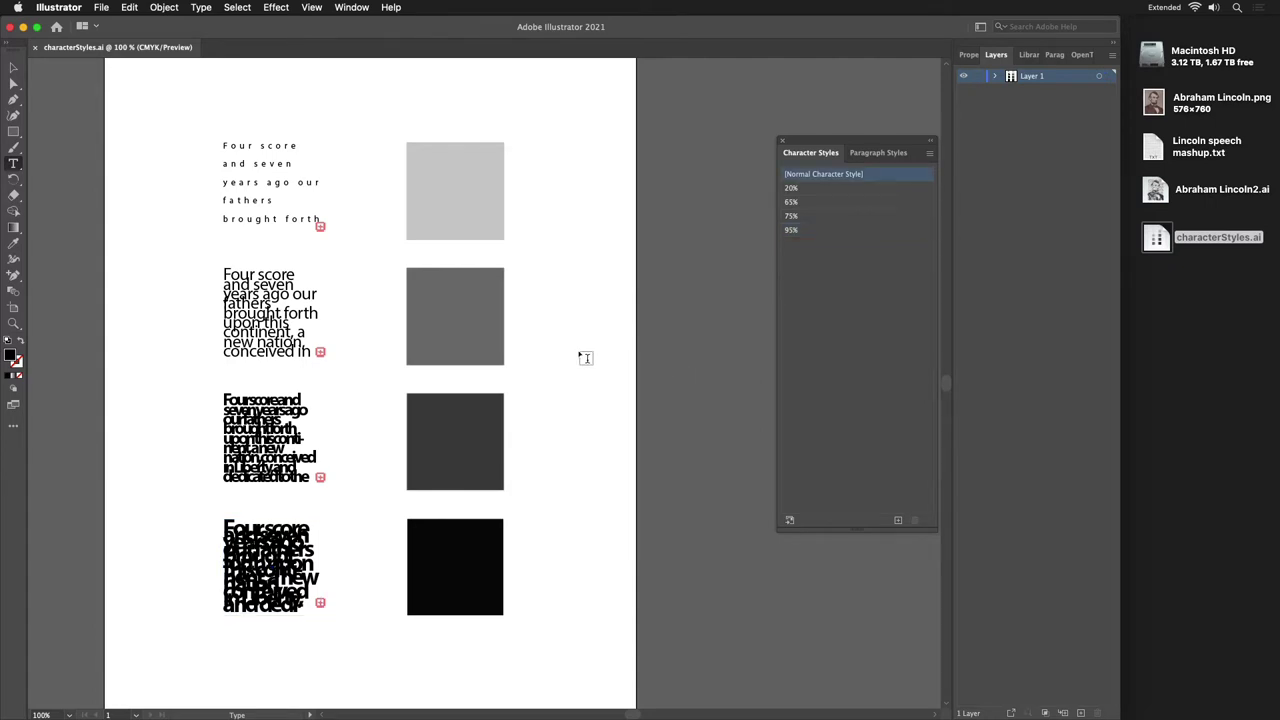
{"action": "left_click", "coordinate": [284, 206]}
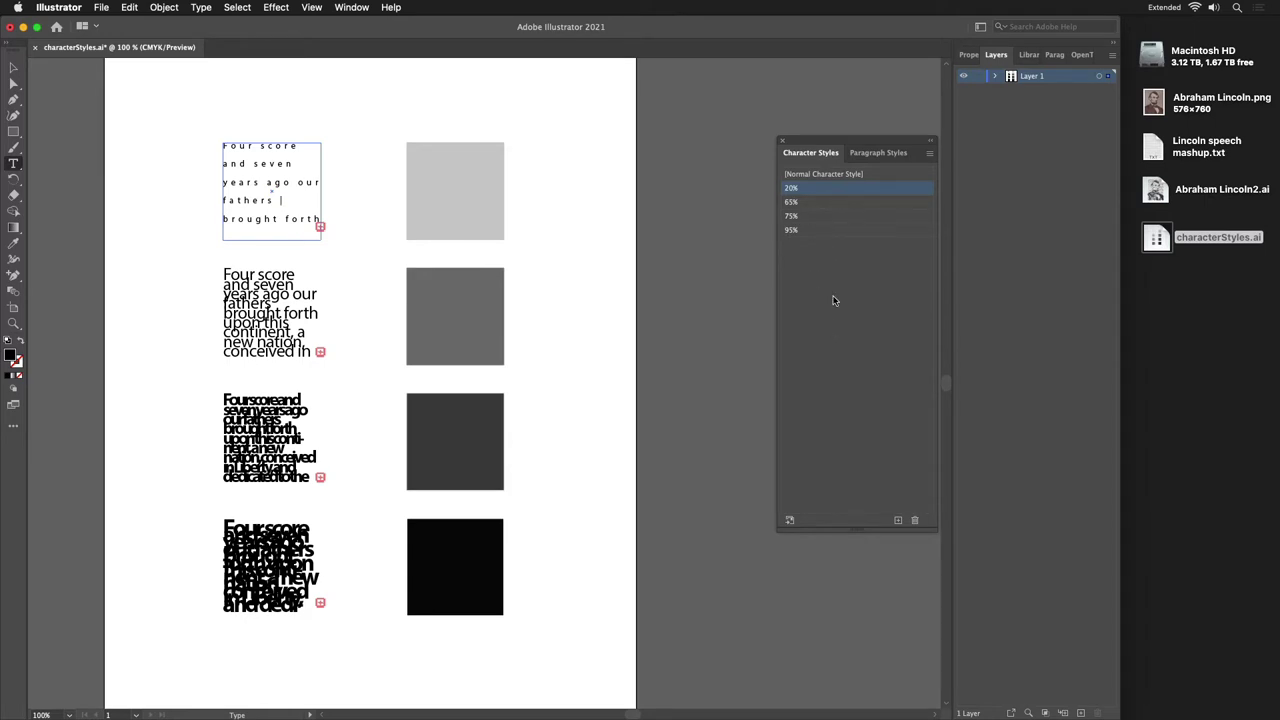
{"action": "left_click", "coordinate": [600, 318], "text": "super"}
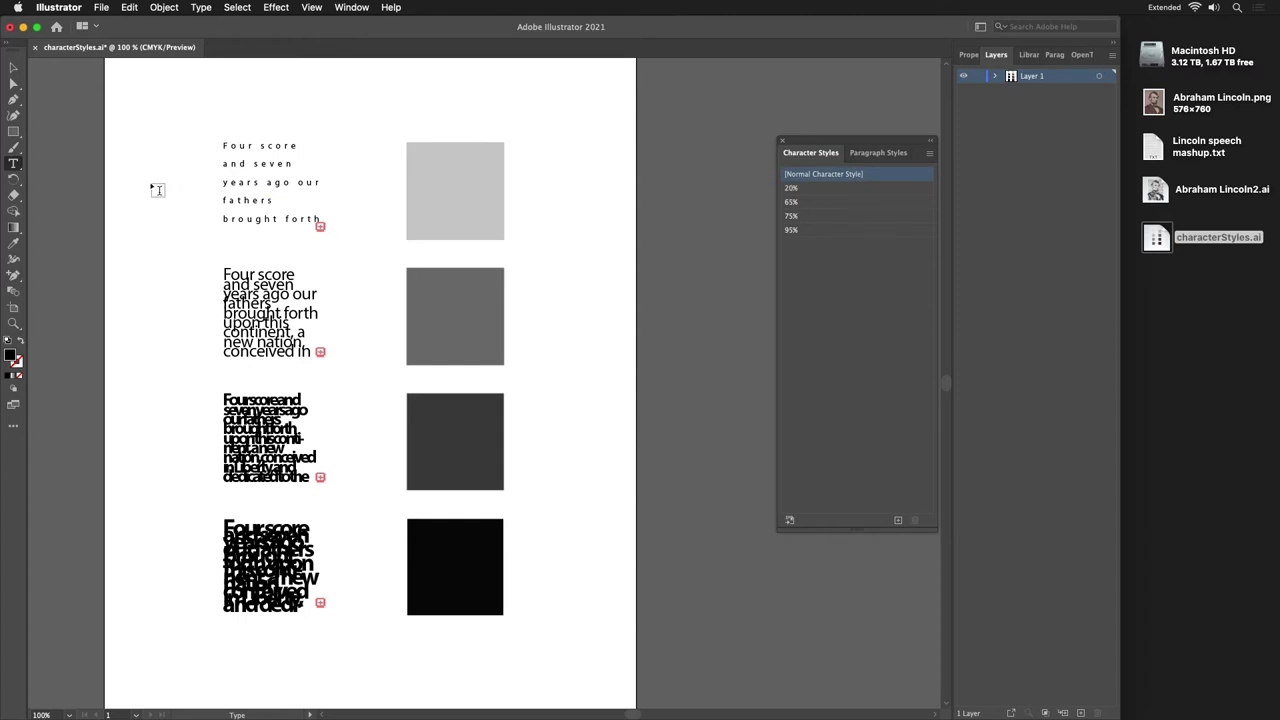
{"action": "left_click_drag", "start_coordinate": [530, 110], "coordinate": [664, 229]}
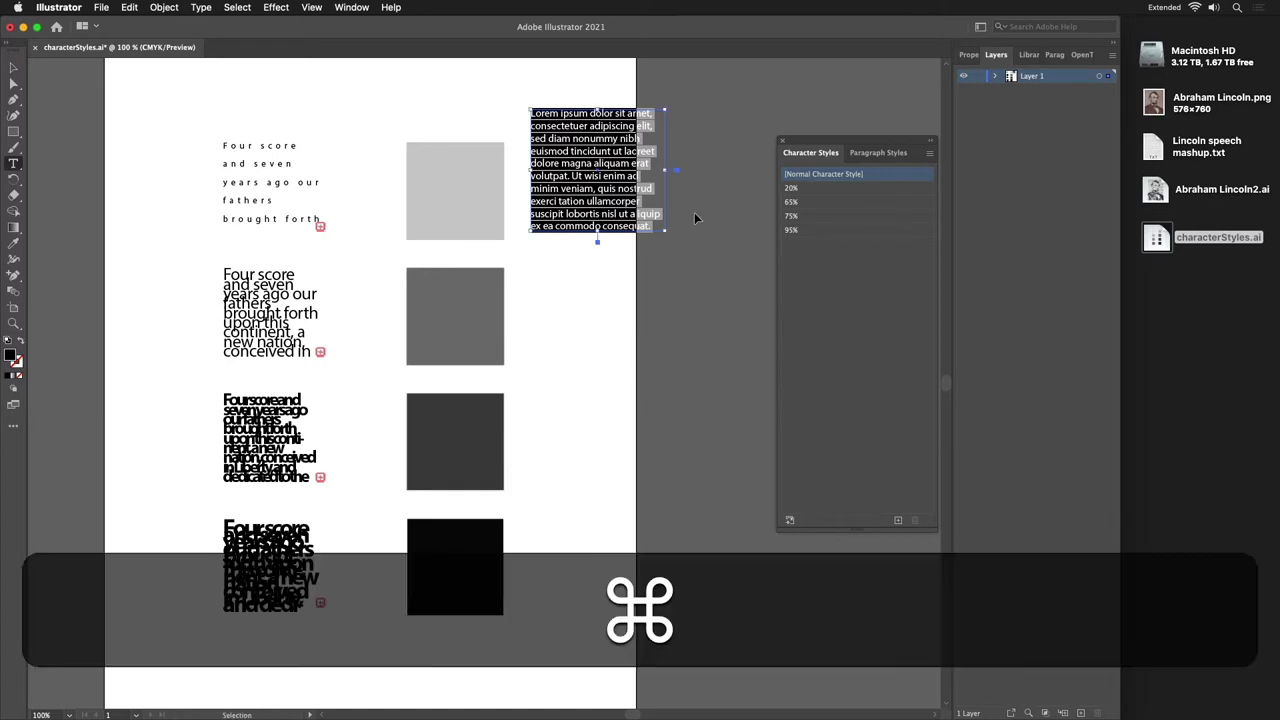
- Set the placeholder text to SF Pro Regular at 16 pt
{"action": "key", "text": "super+t"}
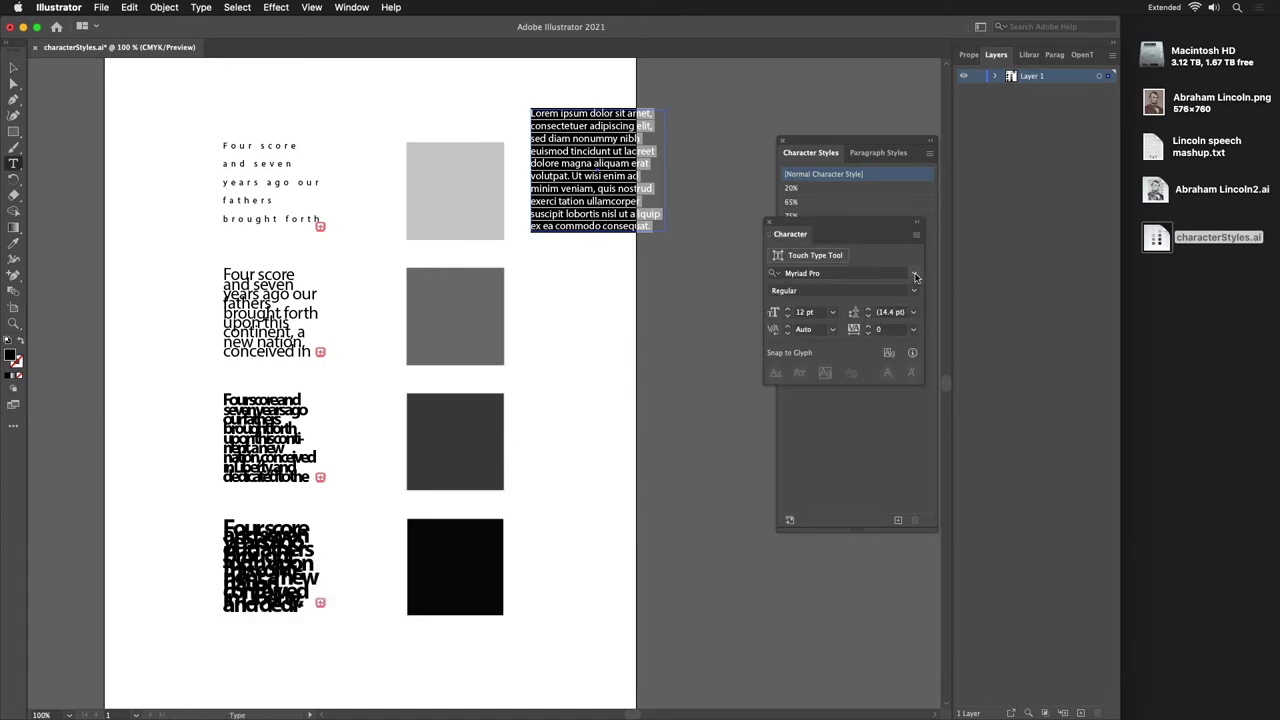
{"action": "left_click", "coordinate": [913, 273]}
{"action": "left_click", "coordinate": [827, 586]}
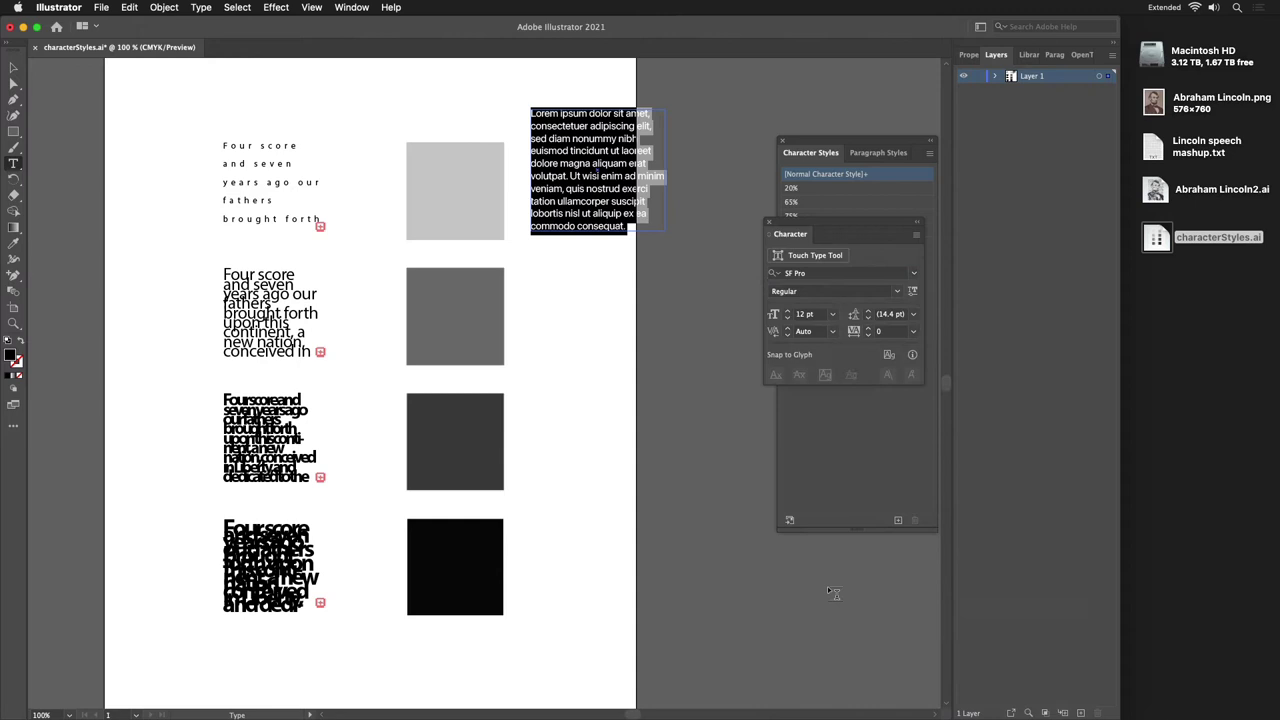
{"action": "left_click", "coordinate": [800, 315]}
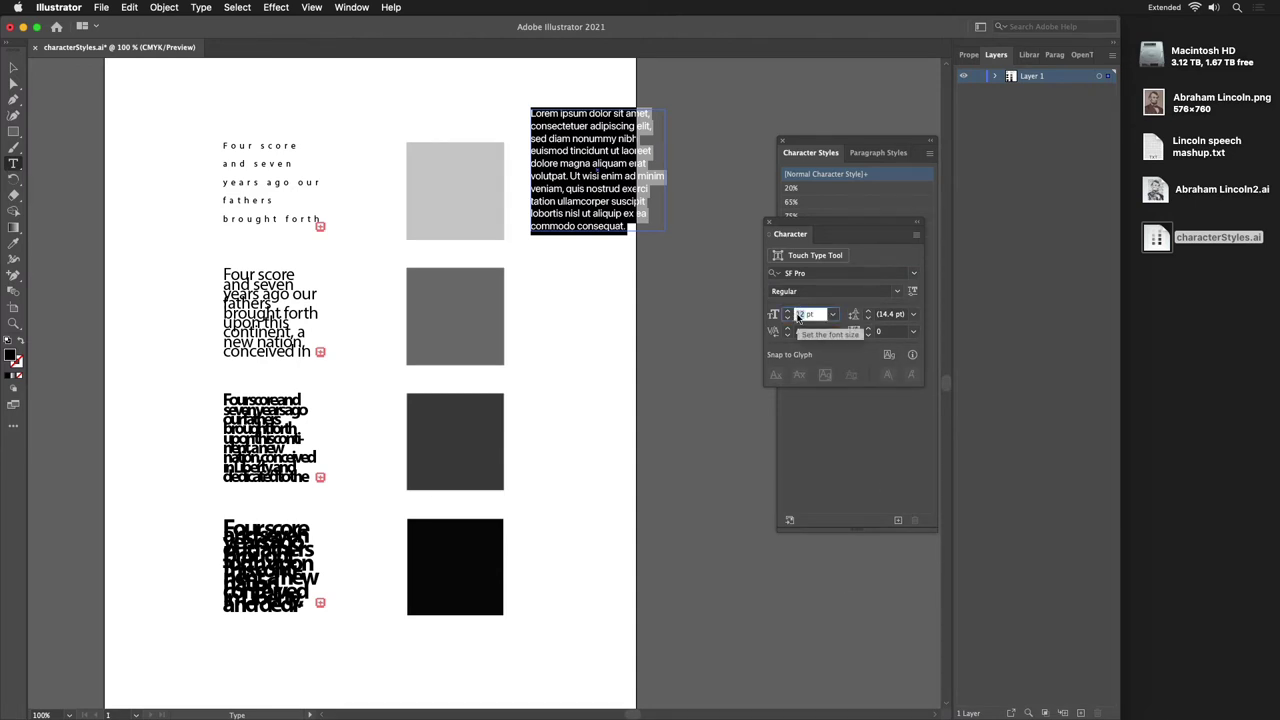
{"action": "type", "text": "6"}
{"action": "key", "text": "Return"}
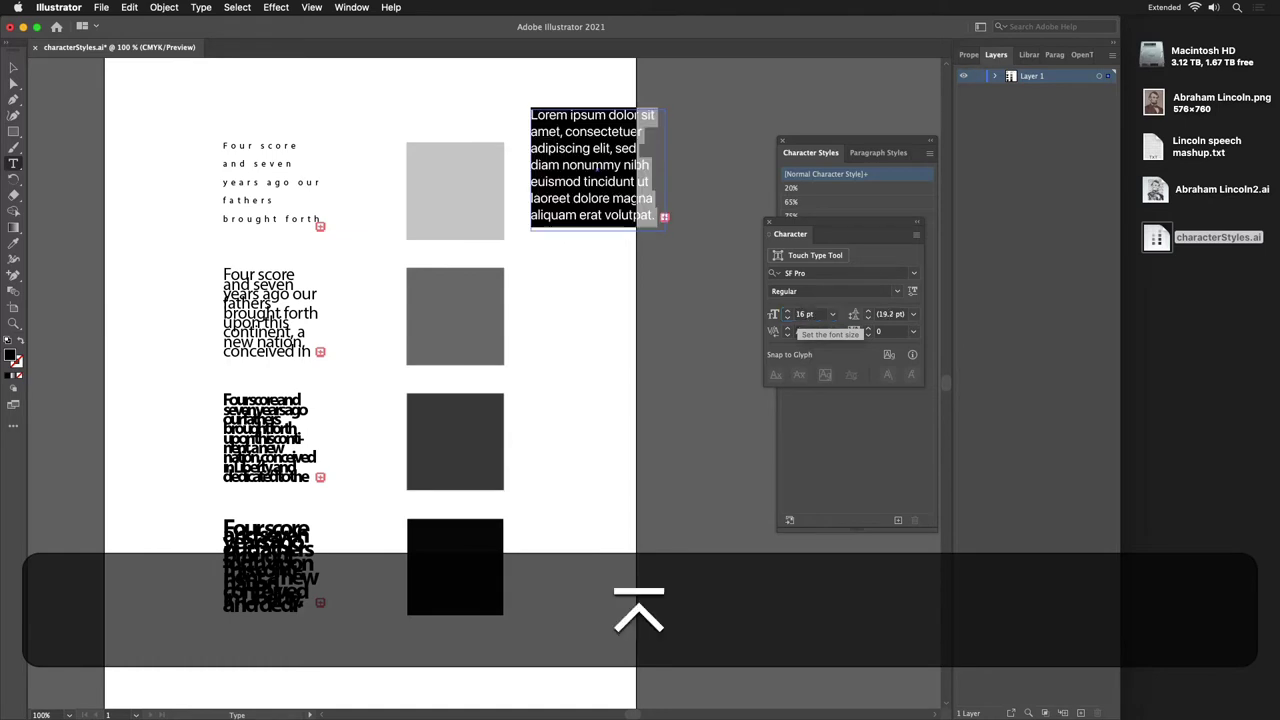
- Give the placeholder text 30 pt leading and 14 tracking
{"action": "left_click", "coordinate": [886, 315]}
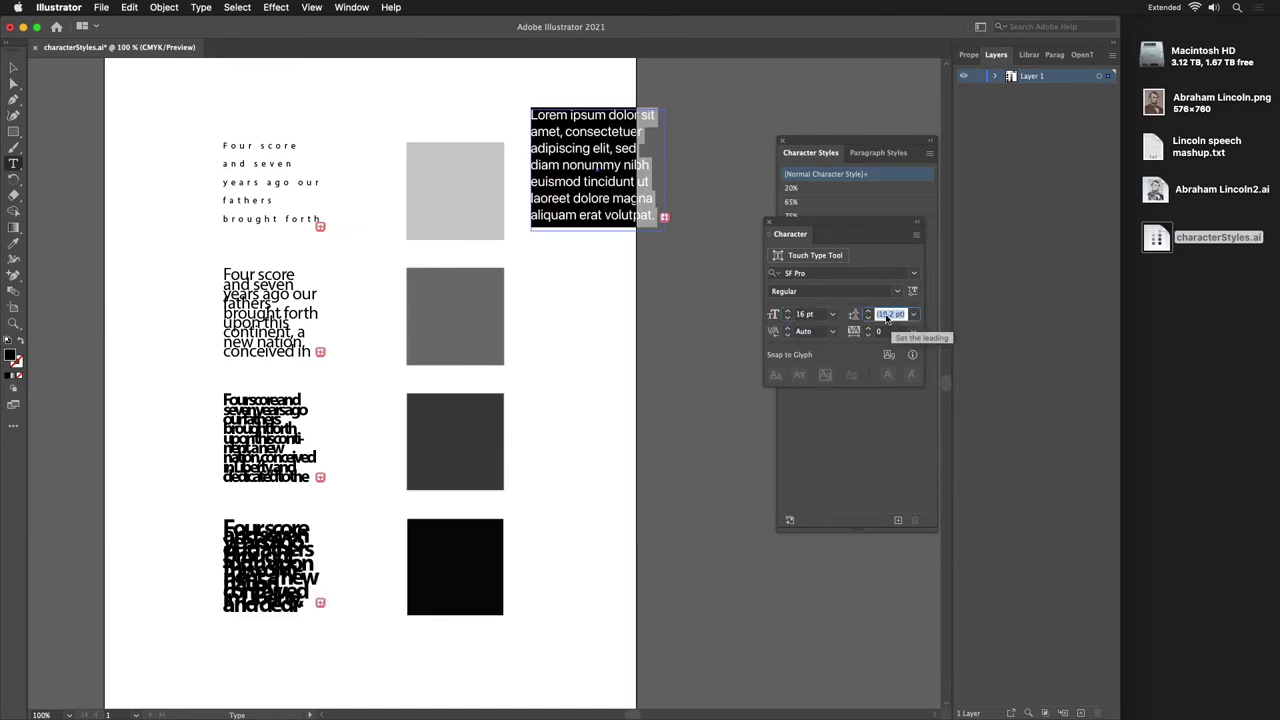
{"action": "type", "text": "30"}
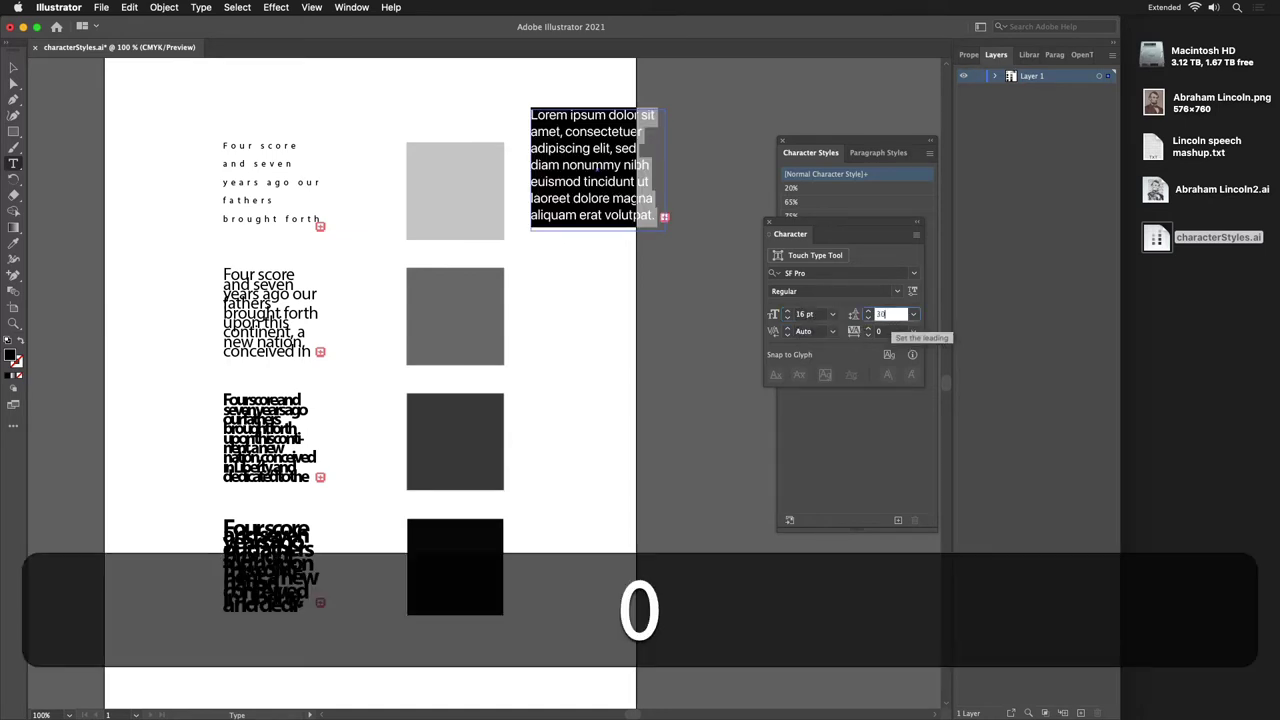
{"action": "key", "text": "Return"}
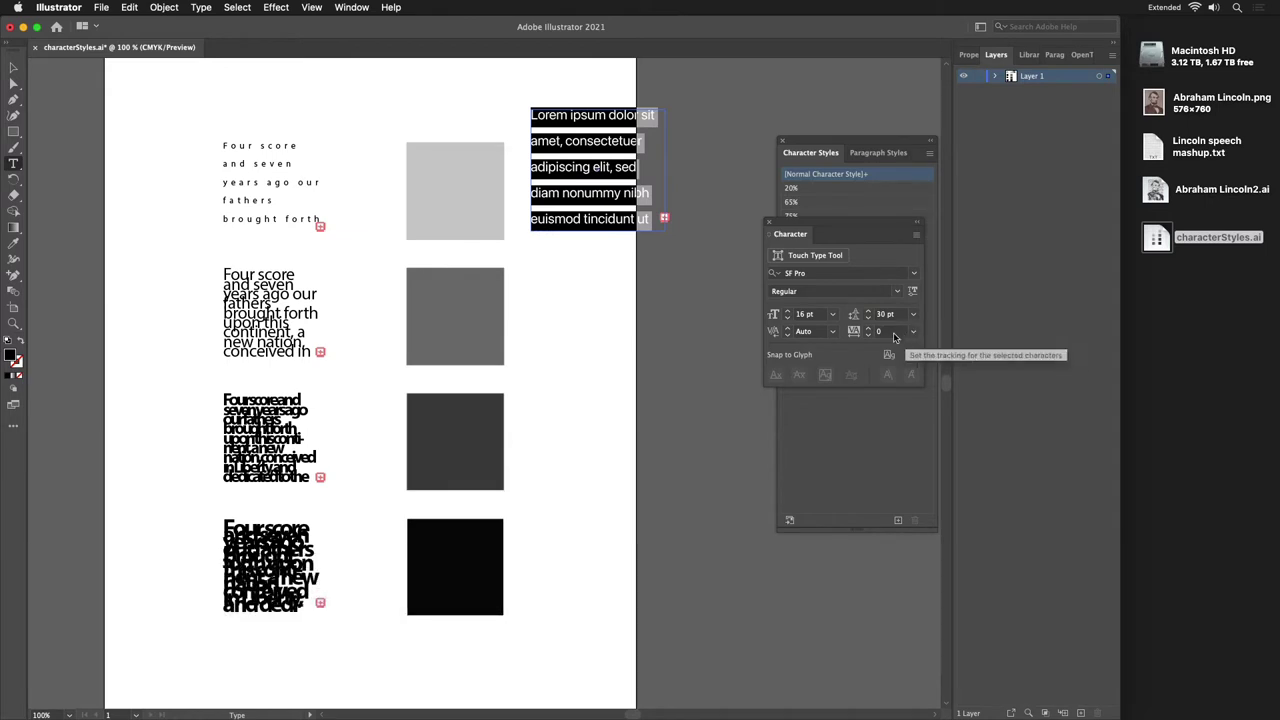
{"action": "left_click", "coordinate": [876, 332]}
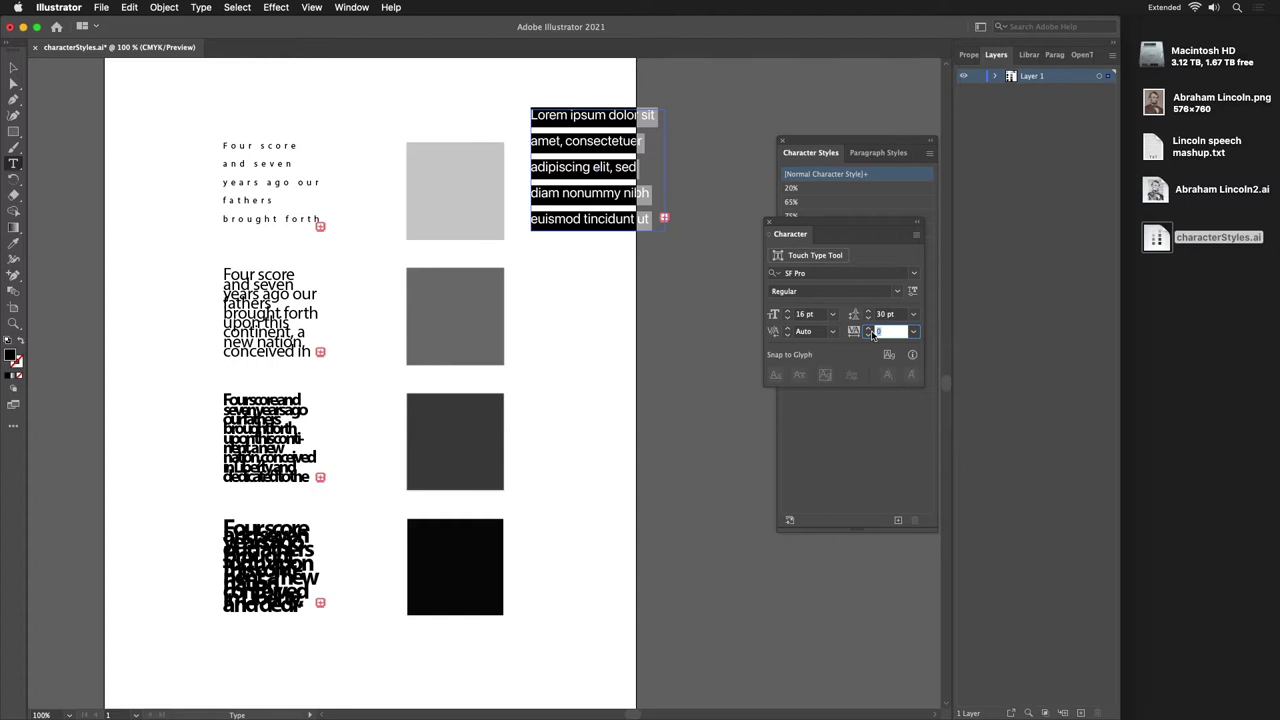
{"action": "type", "text": "20"}
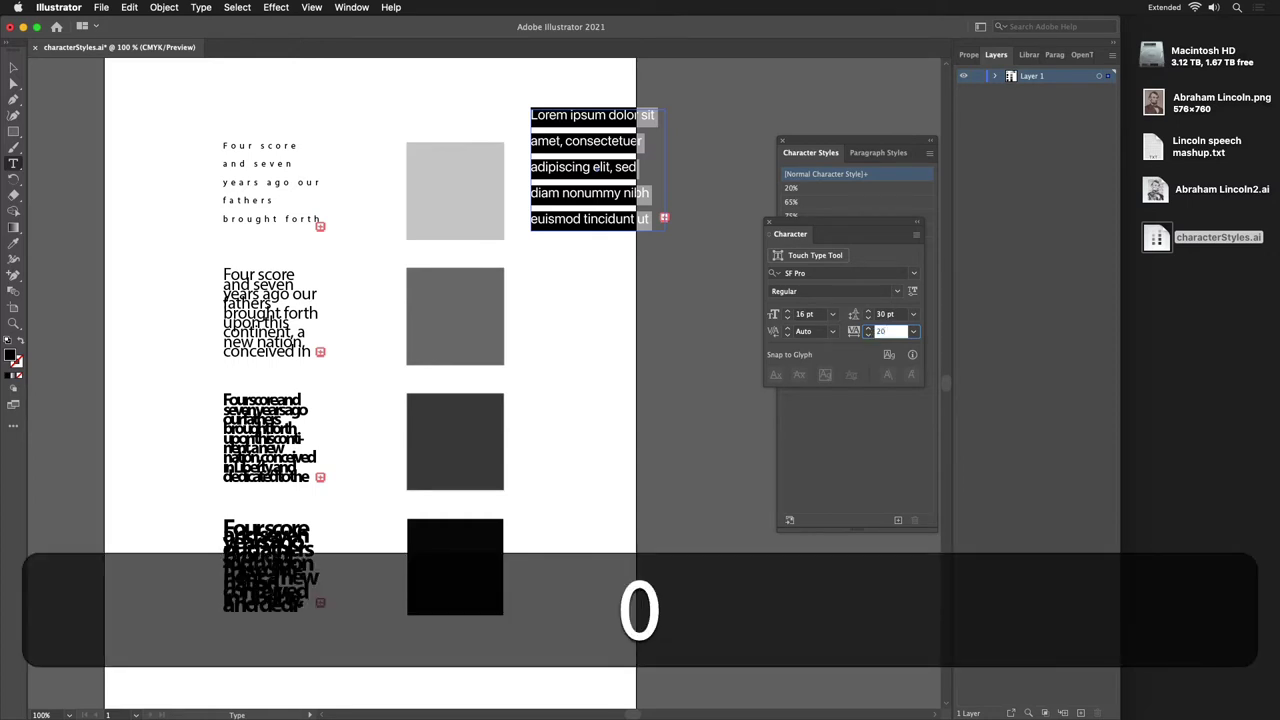
{"action": "key", "text": "Return"}
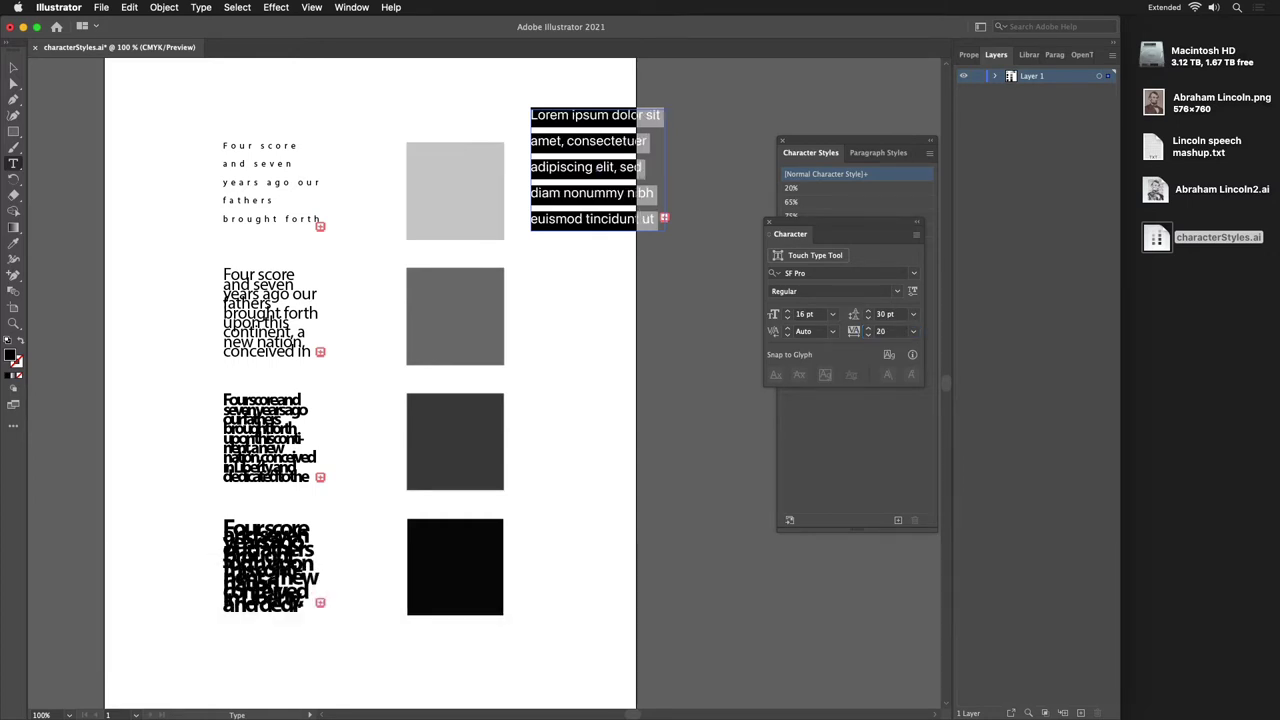
{"action": "type", "text": "14"}
{"action": "key", "text": "Return"}
{"action": "left_click", "coordinate": [615, 351]}
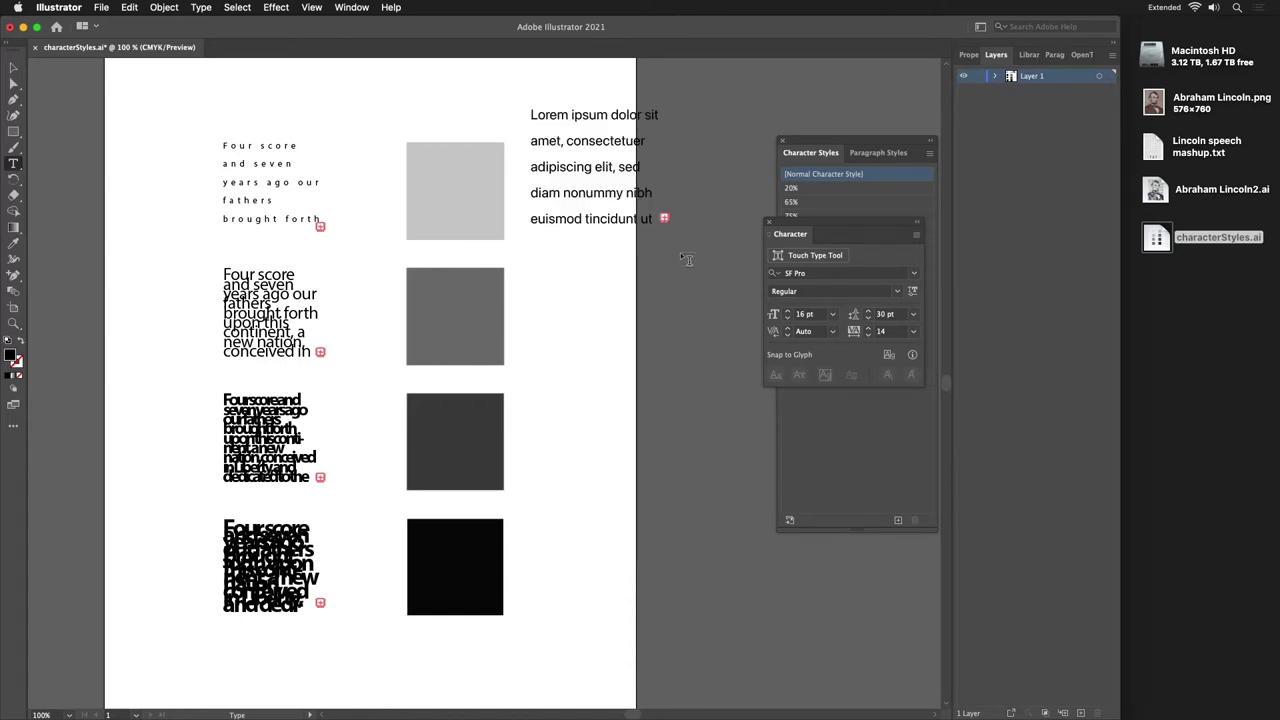
- Save the Lorem ipsum text's formatting as a new Character Style 1
{"action": "left_click", "coordinate": [548, 115]}
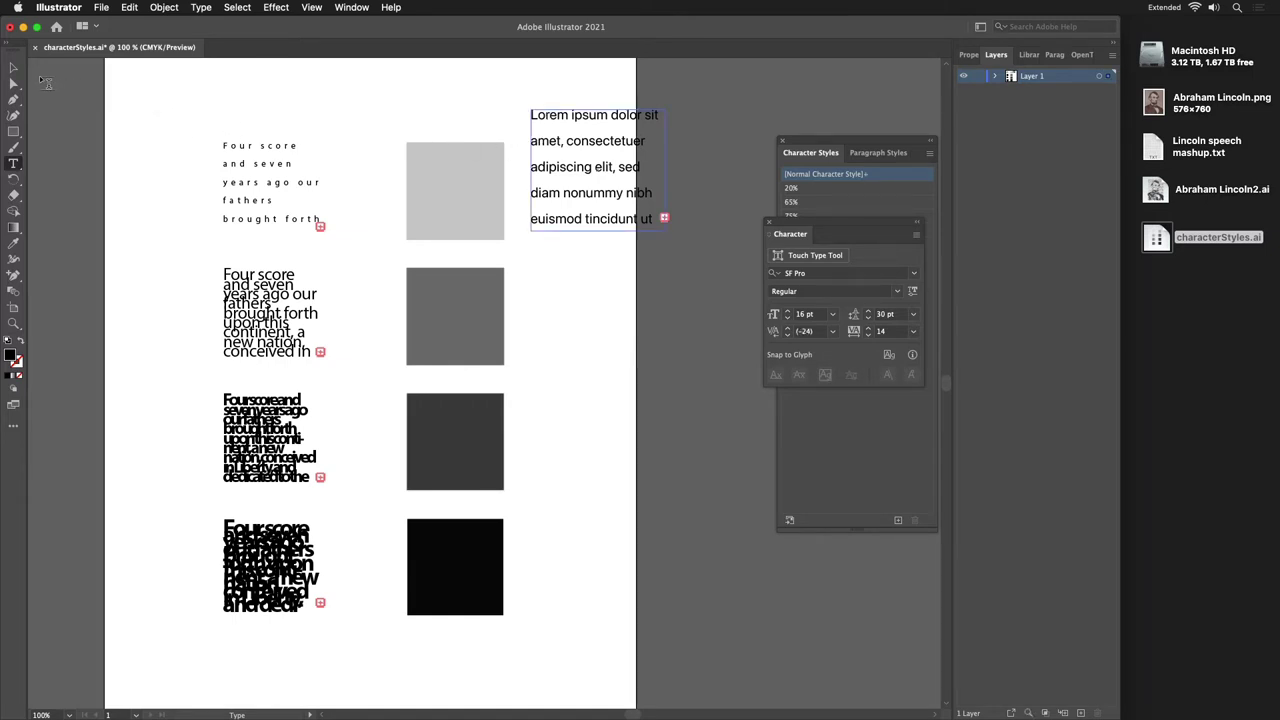
{"action": "left_click", "coordinate": [14, 68]}
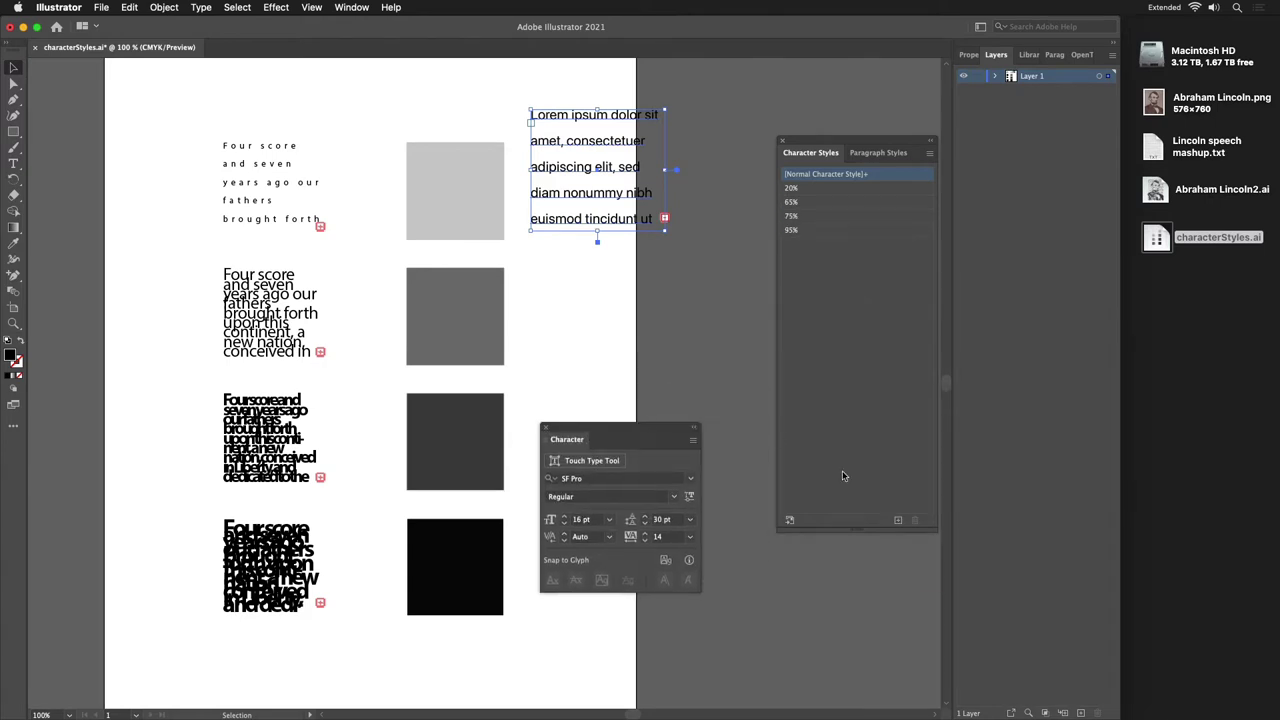
{"action": "left_click", "coordinate": [897, 521]}
- Apply Character Style 1 to the third sample and the 75% style to the Lorem text
{"action": "left_click", "coordinate": [282, 445]}
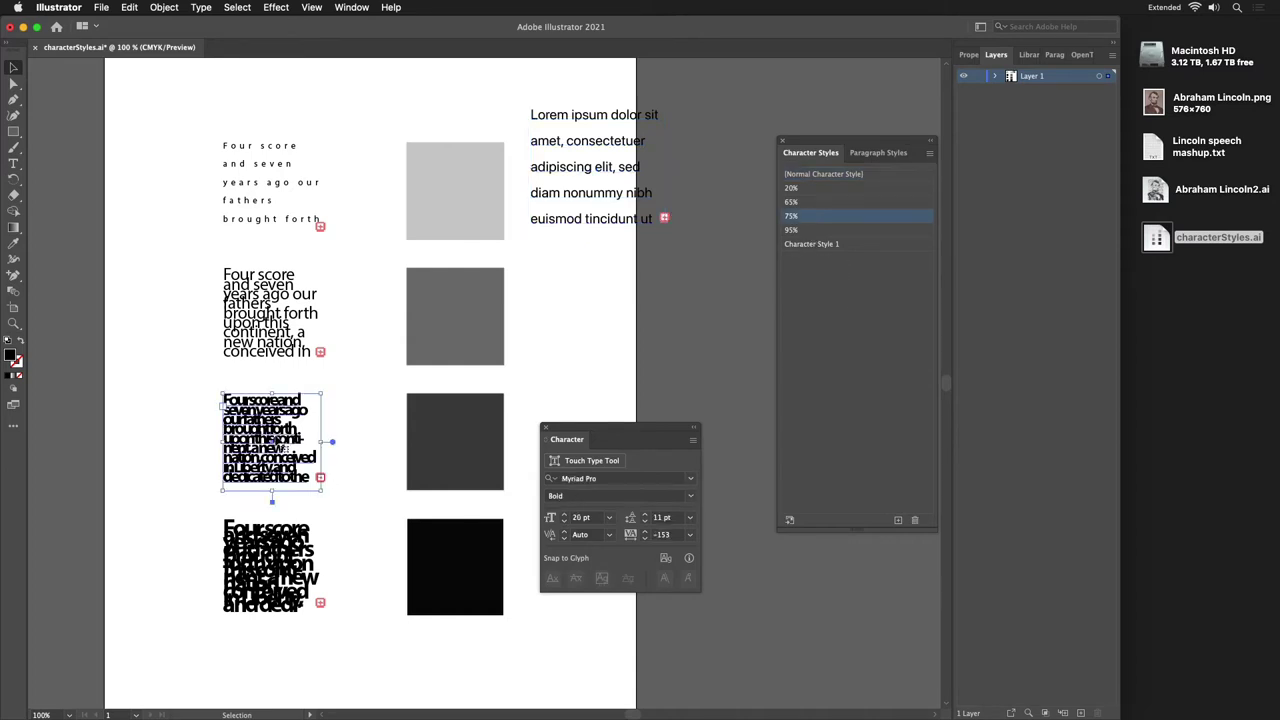
{"action": "left_click", "coordinate": [807, 245]}
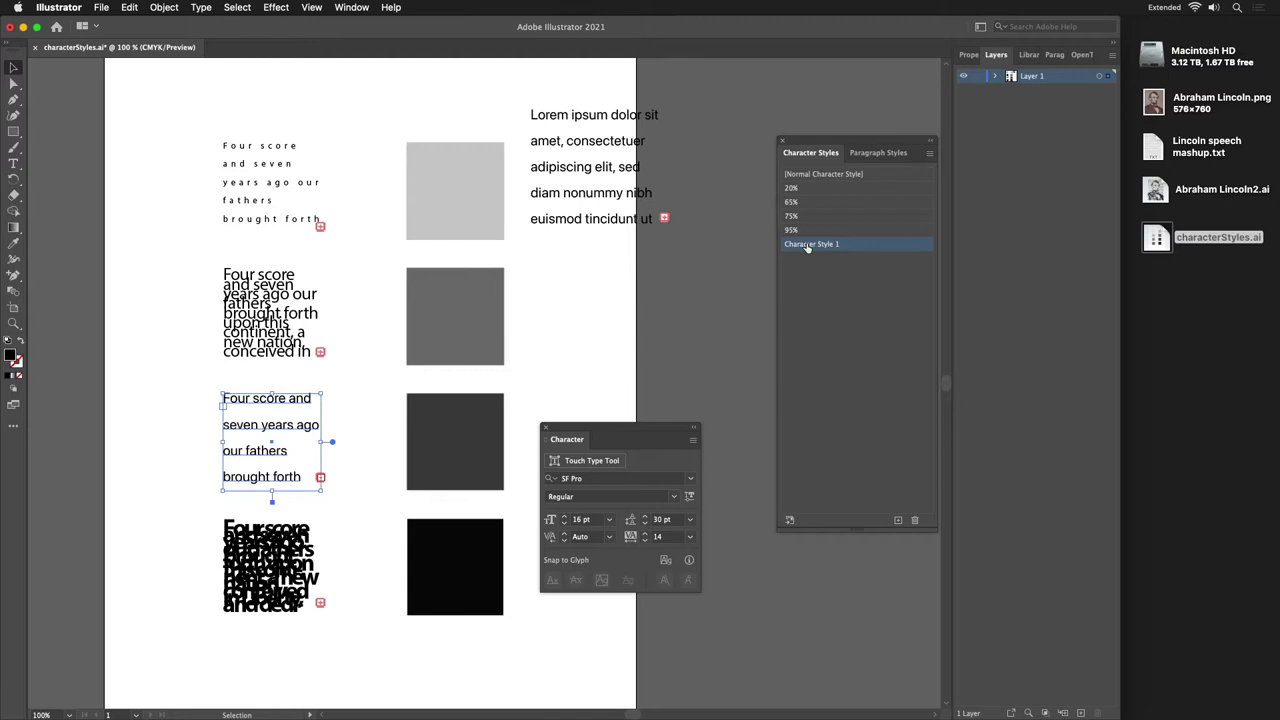
{"action": "left_click", "coordinate": [633, 160]}
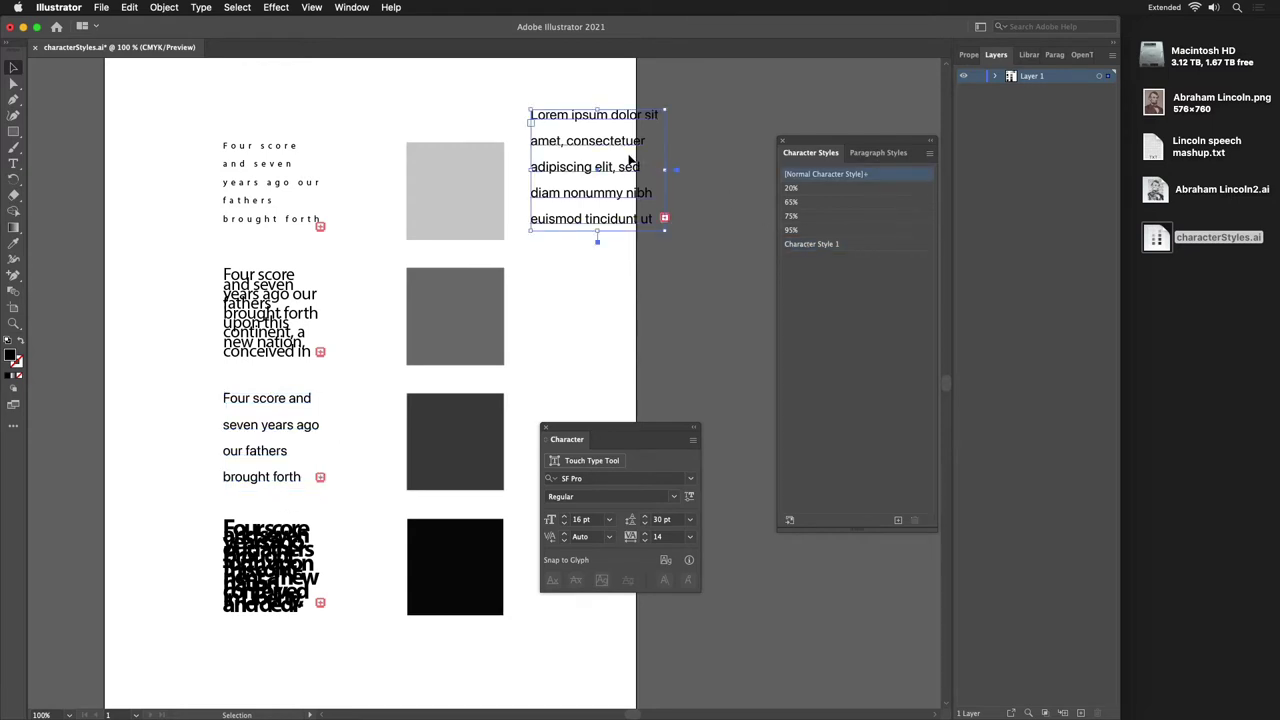
{"action": "left_click", "coordinate": [802, 217]}
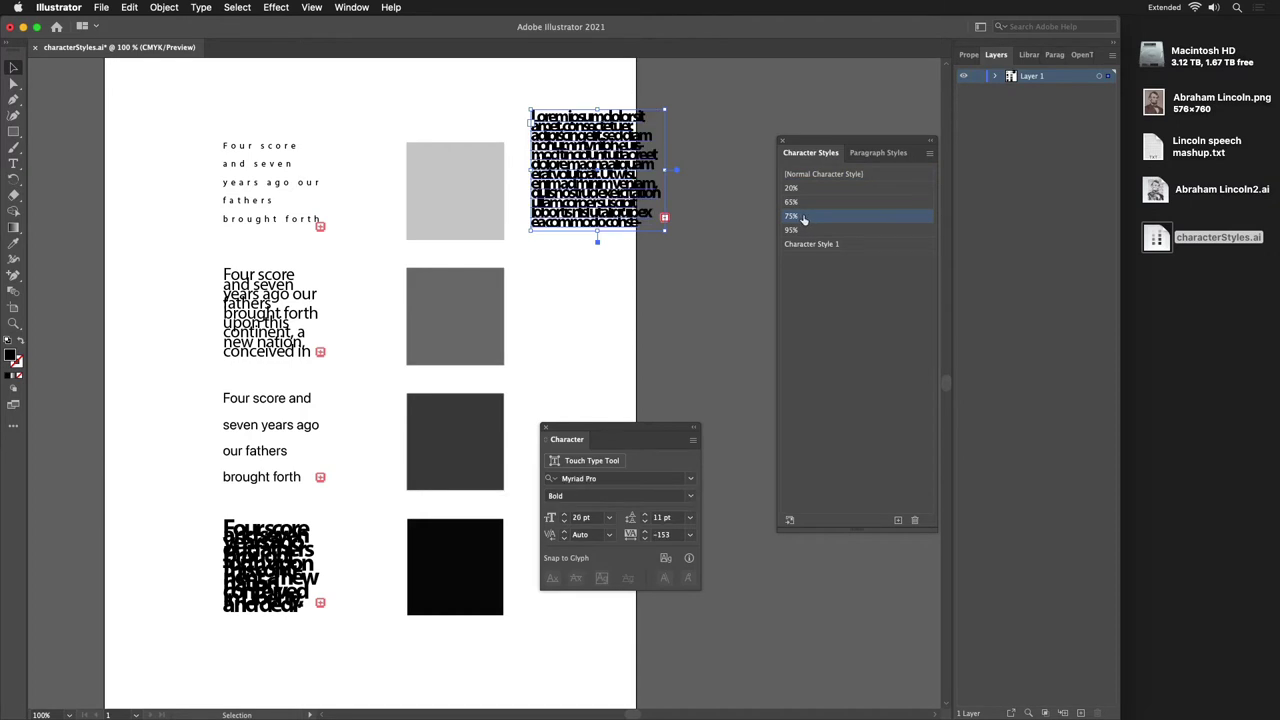
- Apply the 75% style to the third Four score block, clearing its overrides
{"action": "left_click", "coordinate": [277, 441]}
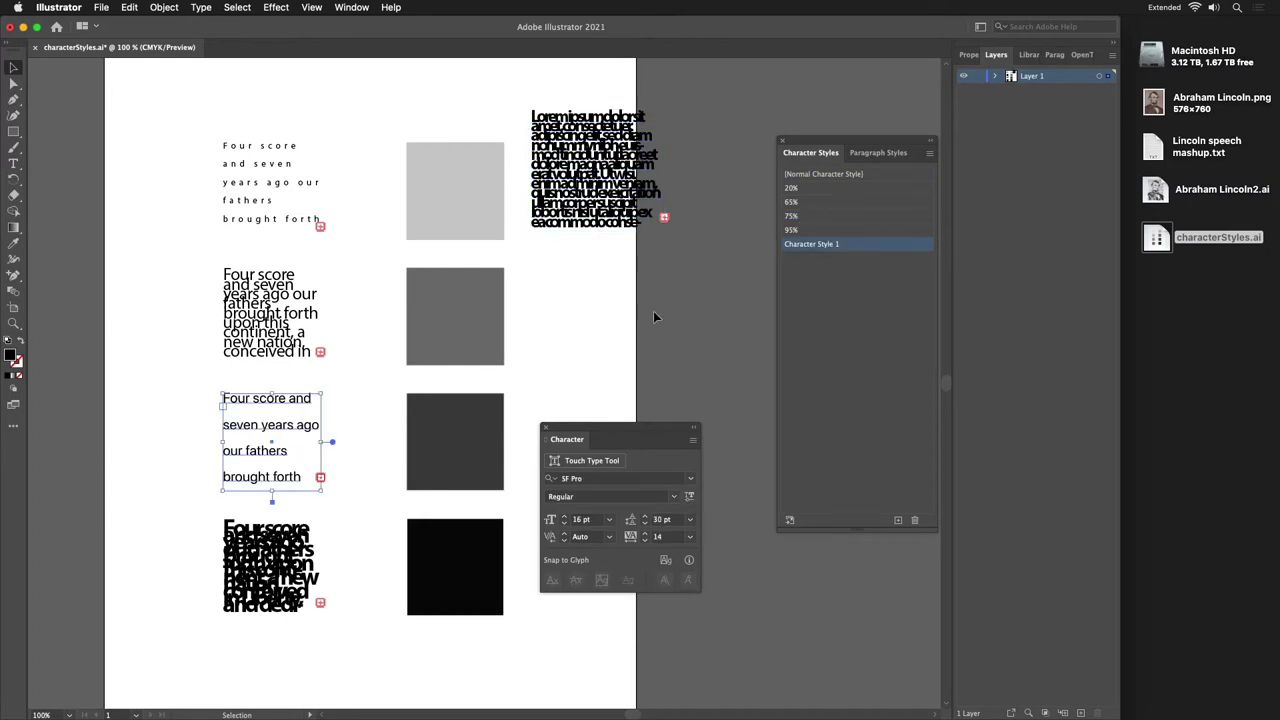
{"action": "left_click", "coordinate": [808, 218]}
{"action": "left_click", "coordinate": [808, 218], "text": "alt"}
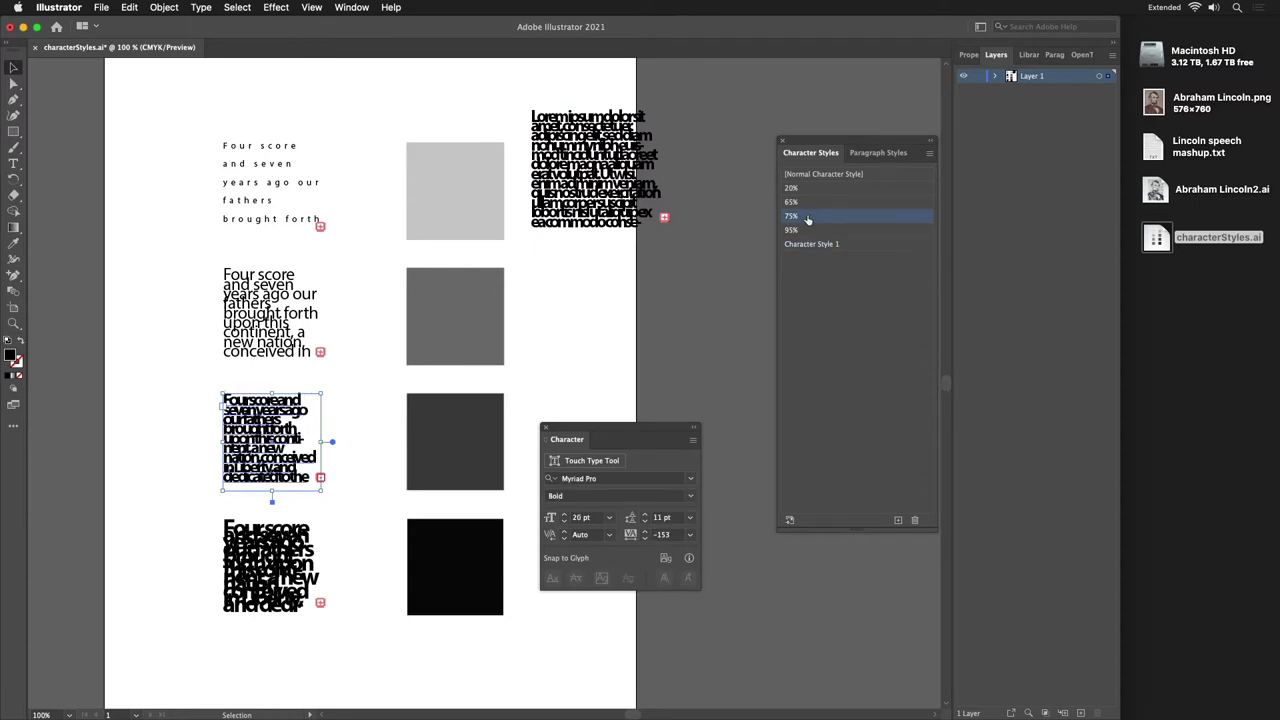
{"action": "double_click", "coordinate": [857, 219]}
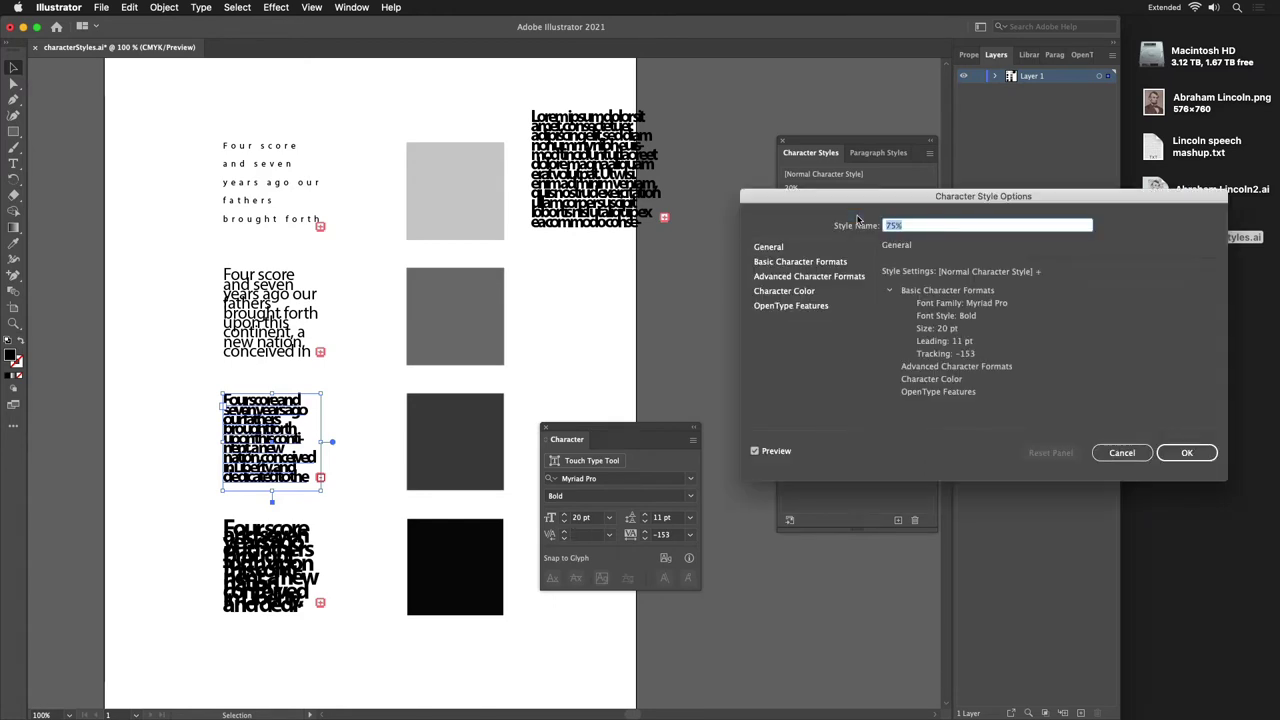
{"action": "left_click", "coordinate": [788, 264]}
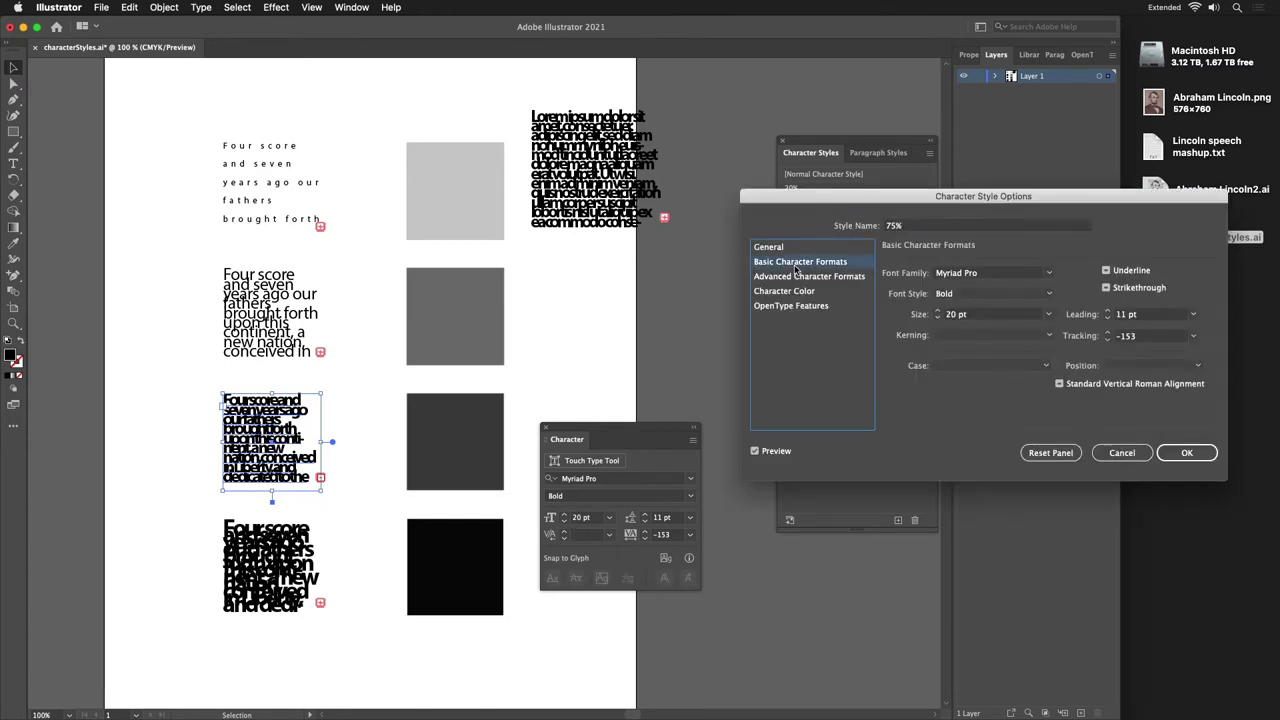
{"action": "left_click", "coordinate": [948, 314]}
{"action": "key", "text": "Up"}
{"action": "key", "text": "Up"}
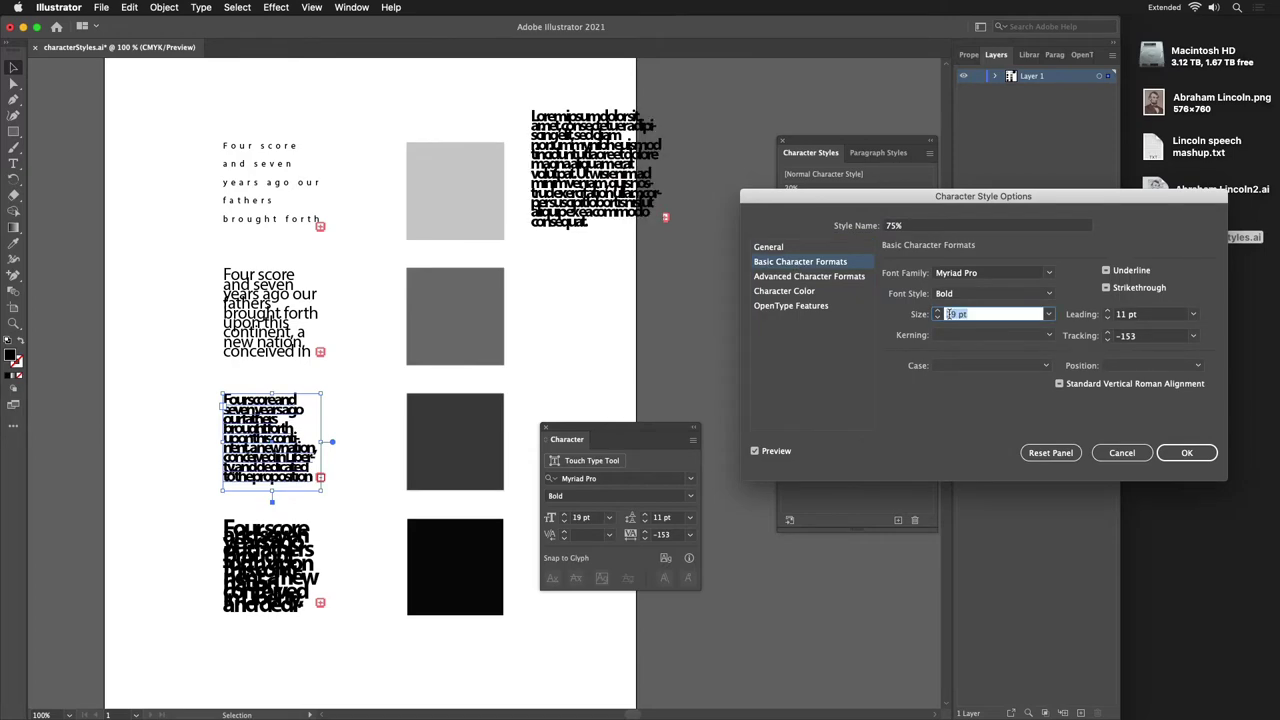
{"action": "key", "text": "Down"}
{"action": "key", "text": "Down"}
{"action": "key", "text": "Down"}
{"action": "key", "text": "Down"}
{"action": "key", "text": "Down"}
{"action": "key", "text": "Down"}
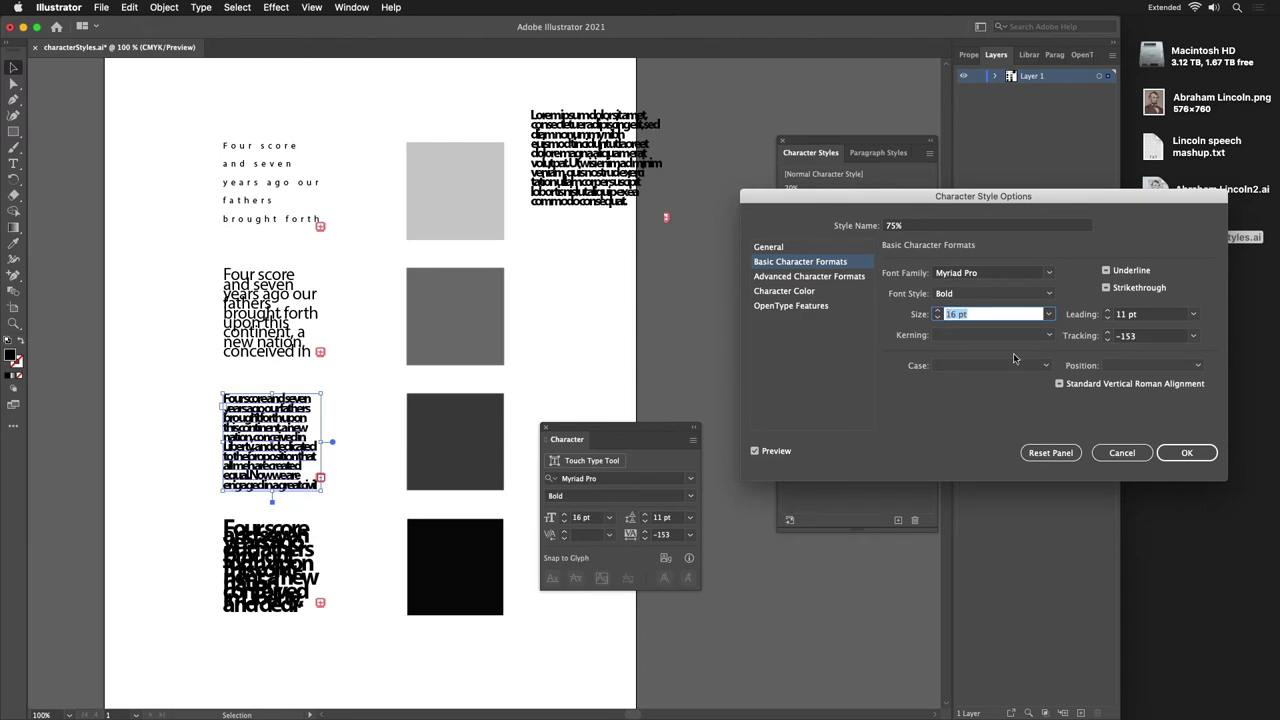
{"action": "left_click", "coordinate": [1136, 456]}
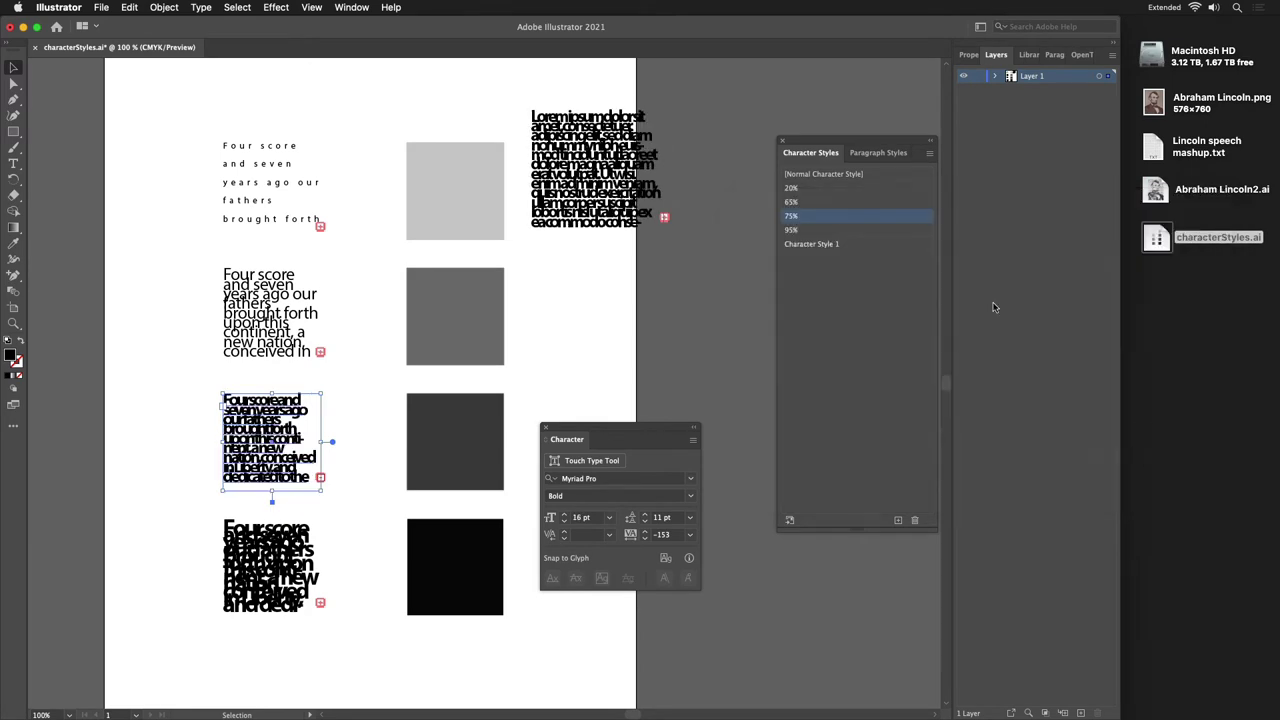
{"action": "left_click_drag", "start_coordinate": [574, 429], "coordinate": [738, 546]}
- Delete the Lorem ipsum sample text from the page
{"action": "left_click", "coordinate": [603, 178]}
{"action": "left_click", "coordinate": [603, 178]}
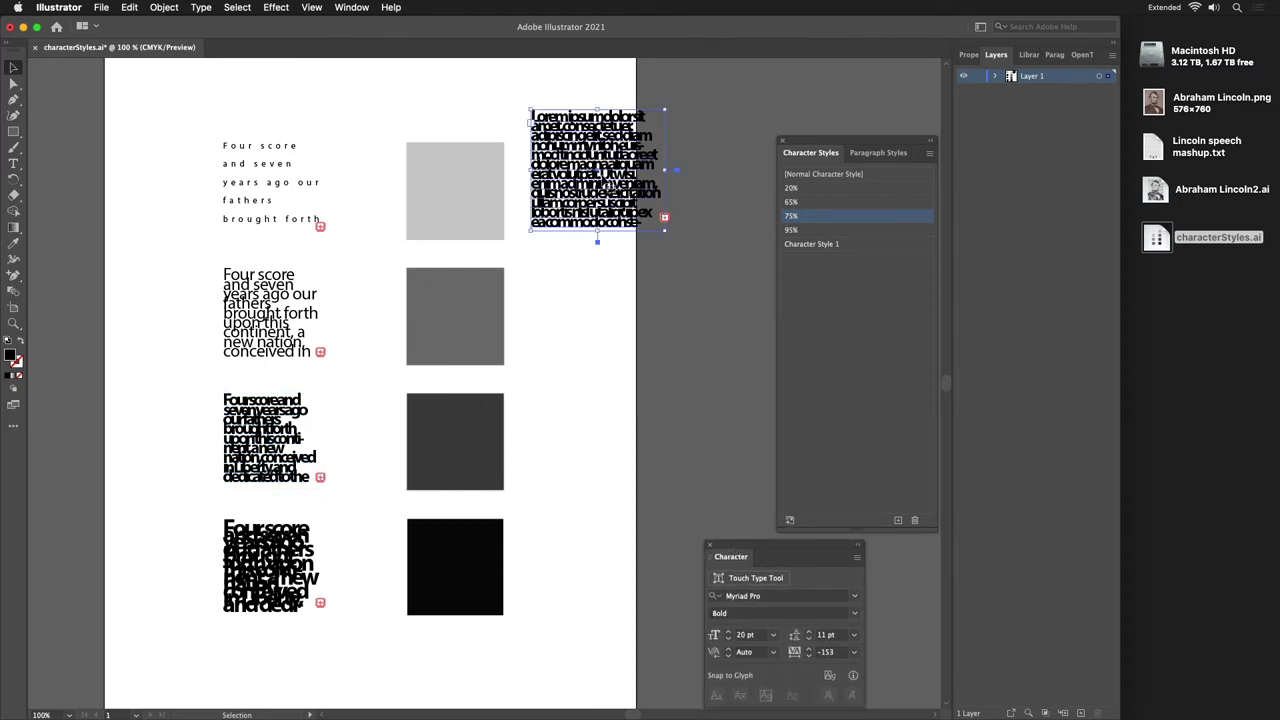
{"action": "key", "text": "BackSpace"}
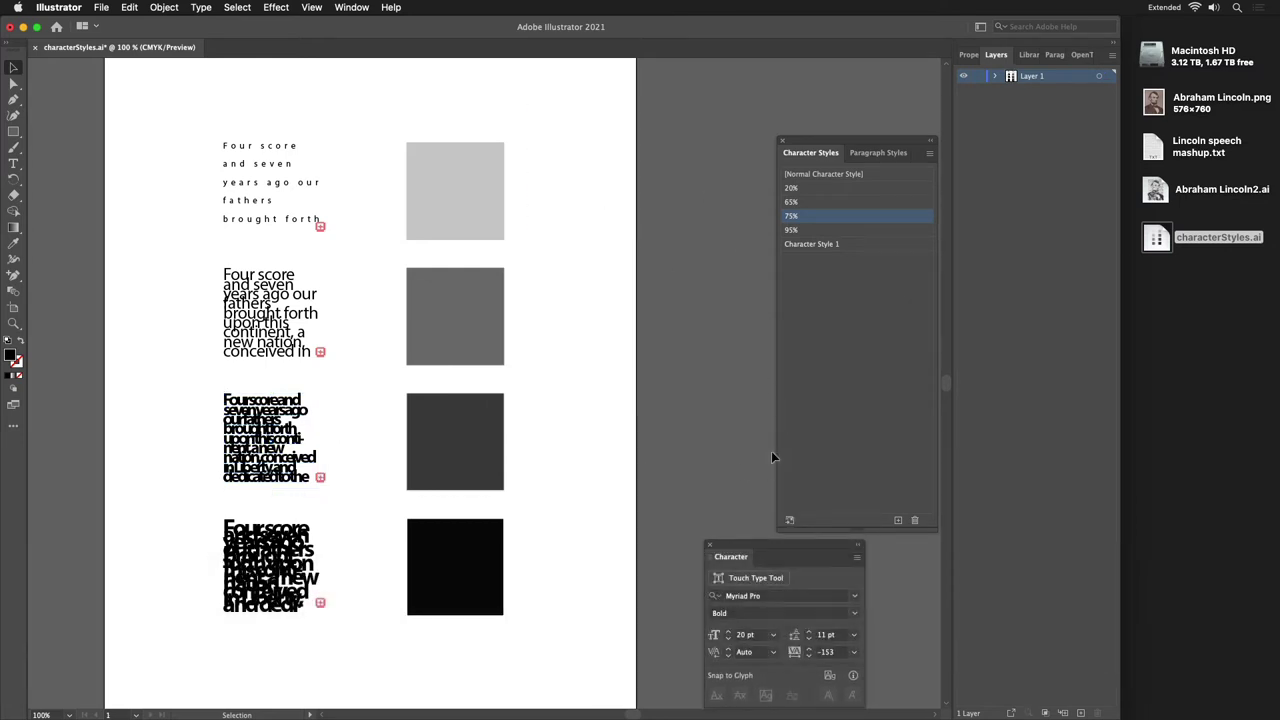
- Rearrange the Character Styles and Character panels beside the text blocks
{"action": "left_click_drag", "start_coordinate": [836, 141], "coordinate": [792, 76]}
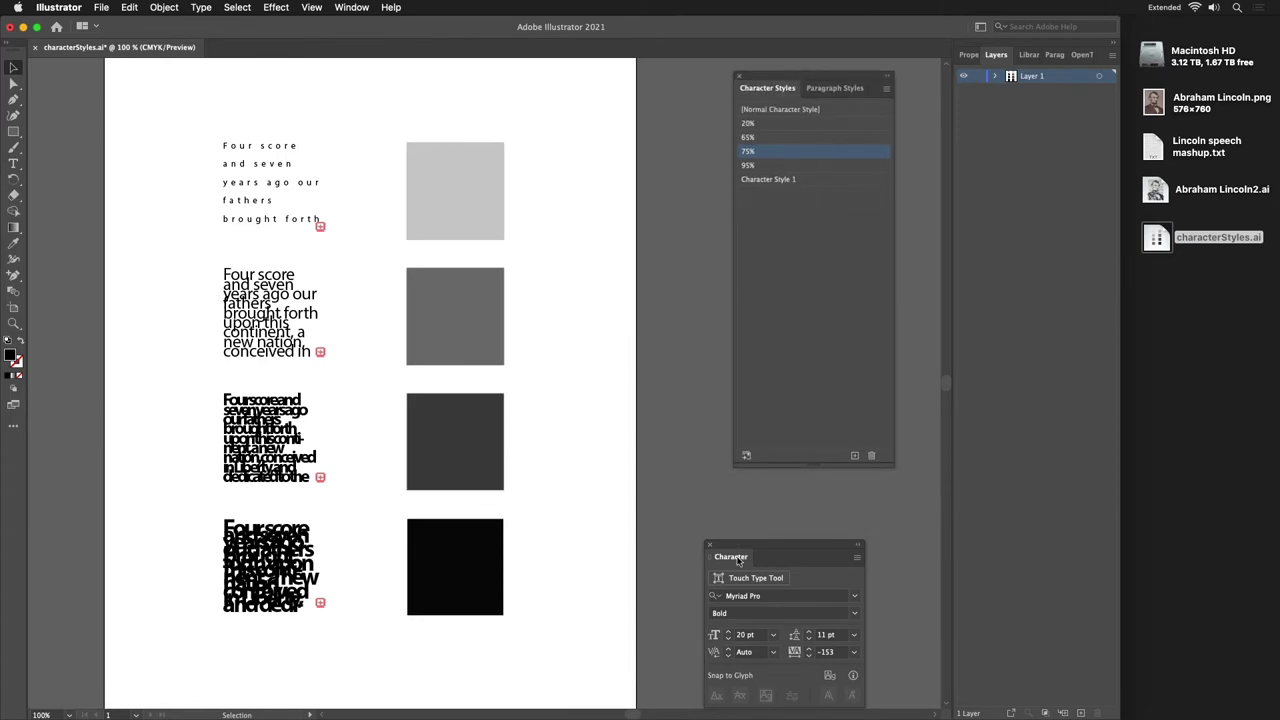
{"action": "left_click_drag", "start_coordinate": [745, 546], "coordinate": [769, 489]}
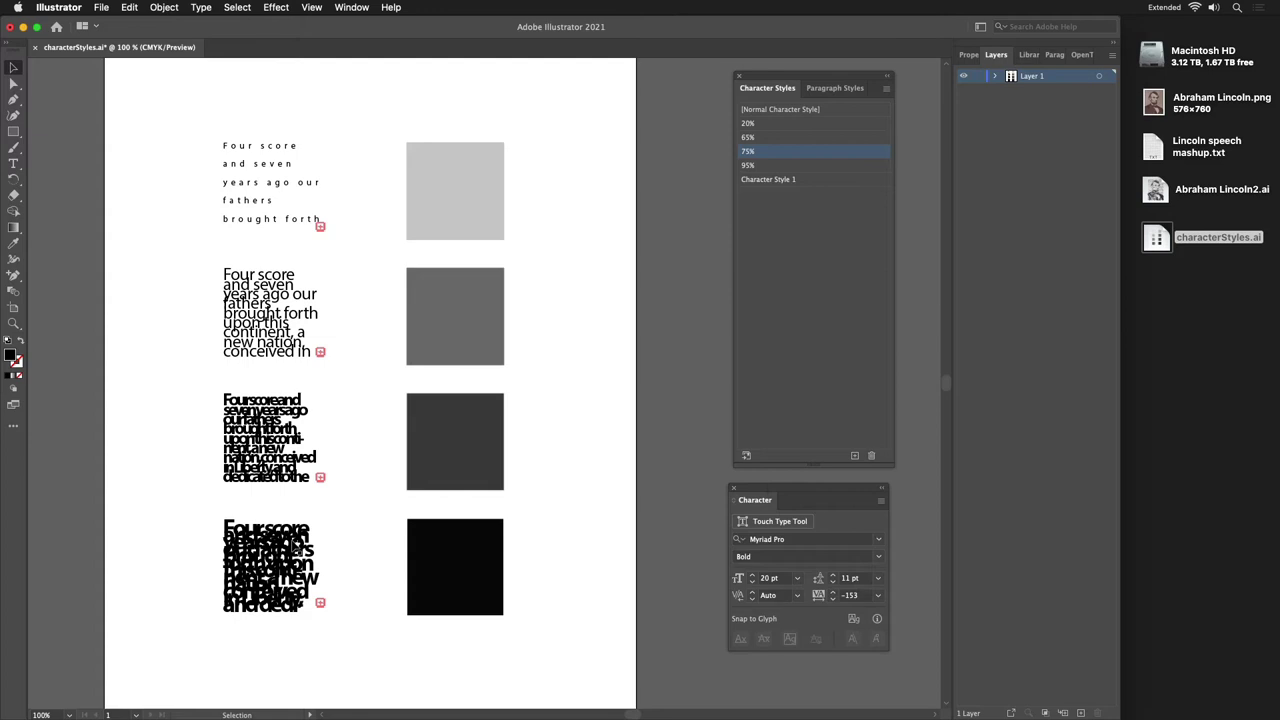
{"action": "left_click", "coordinate": [297, 549]}
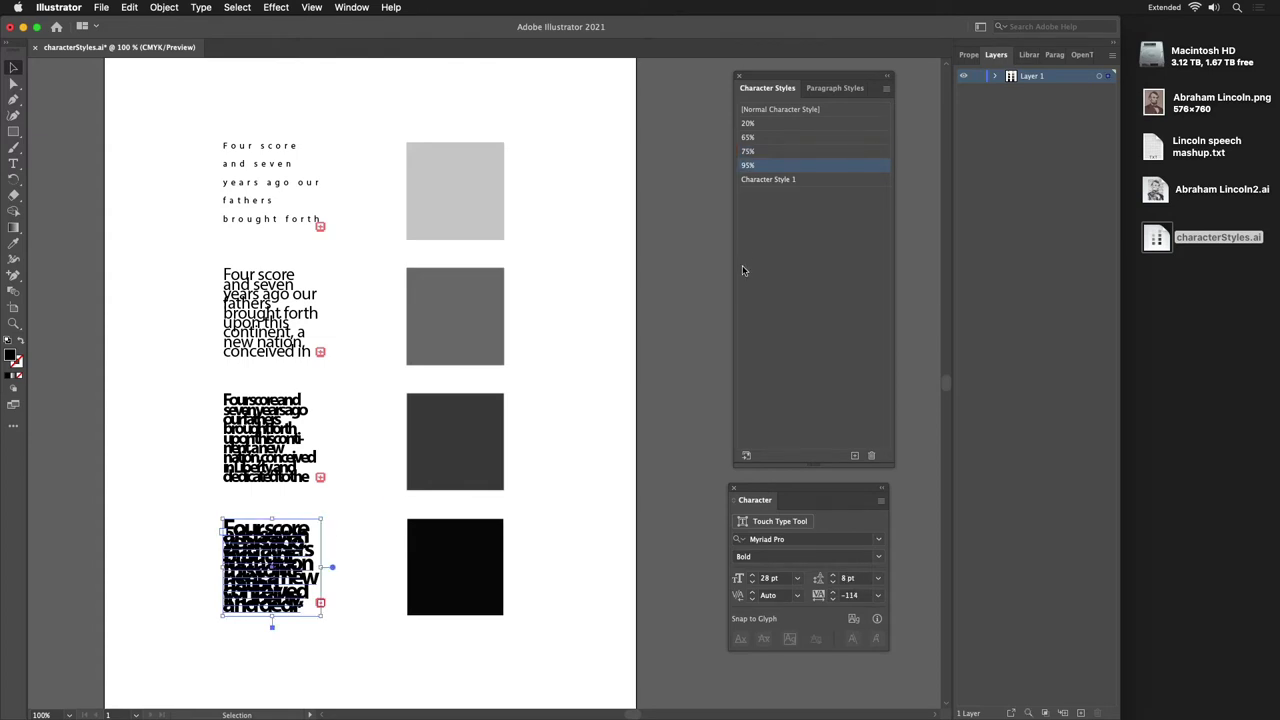
{"action": "left_click_drag", "start_coordinate": [806, 497], "coordinate": [571, 216]}
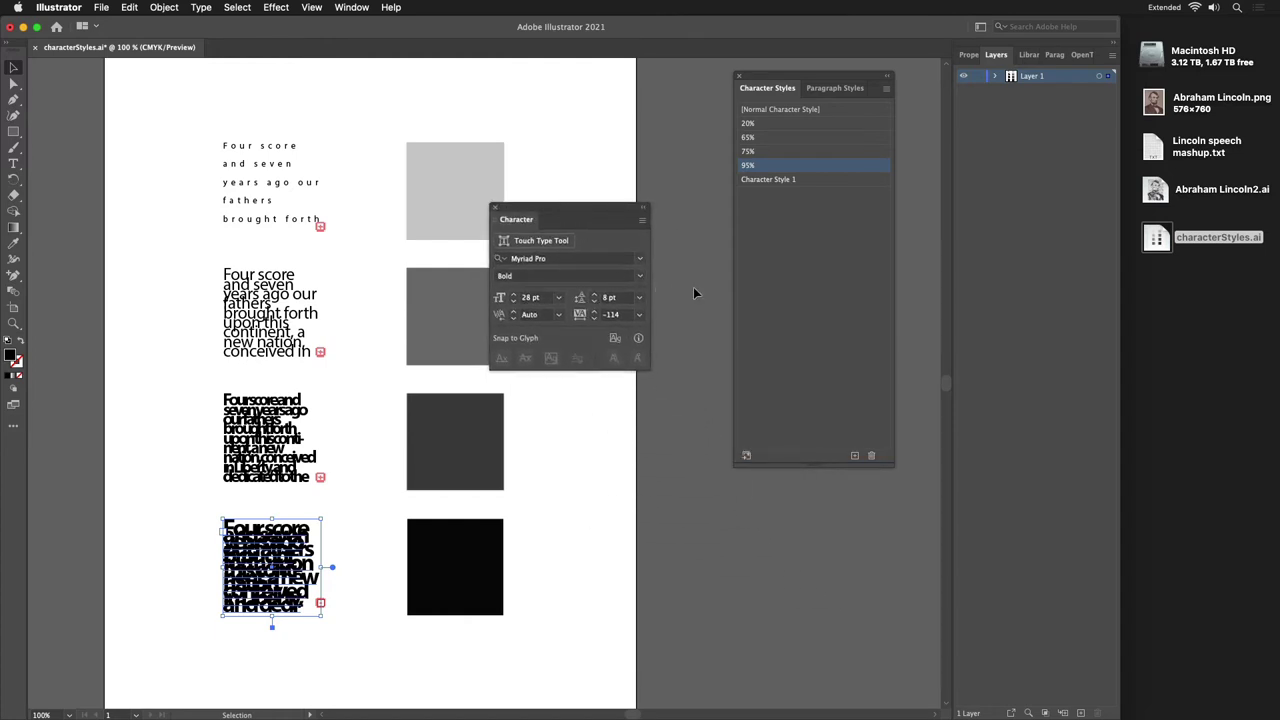
- Inspect the 20%, 65%, 75% and 95% blocks' styles, then close the Character panel
{"action": "left_click", "coordinate": [253, 165]}
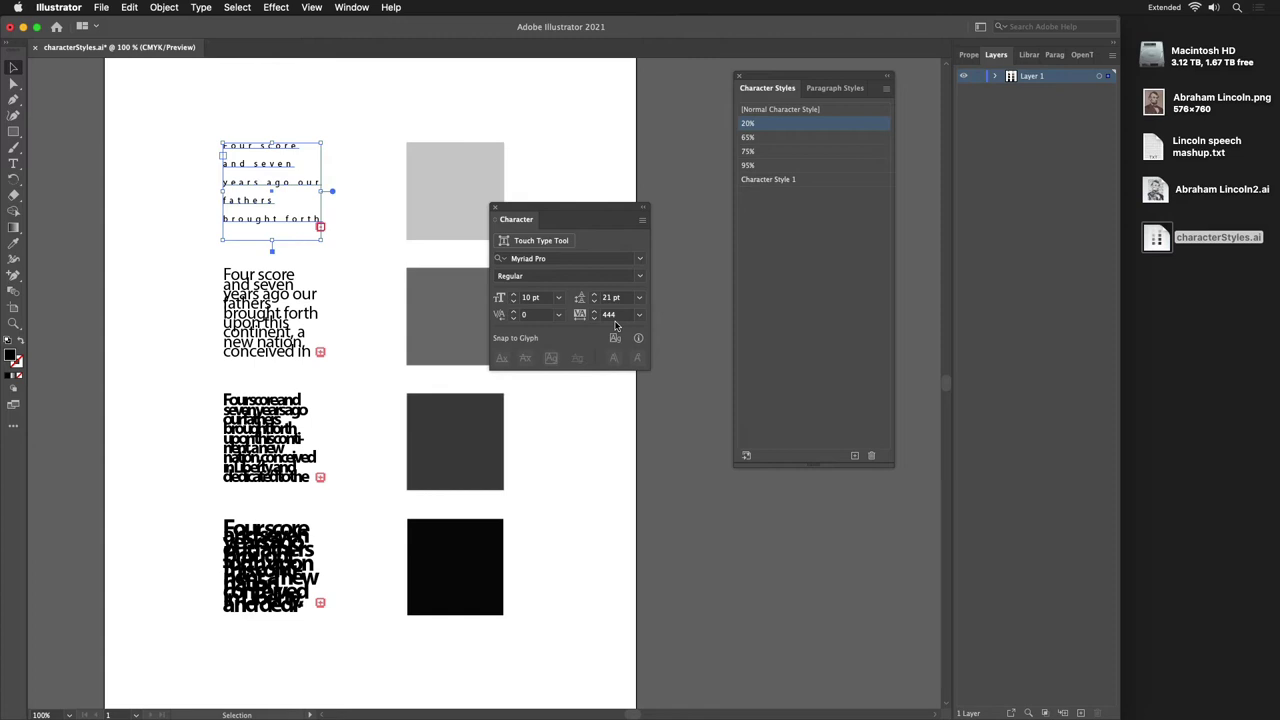
{"action": "left_click", "coordinate": [292, 317]}
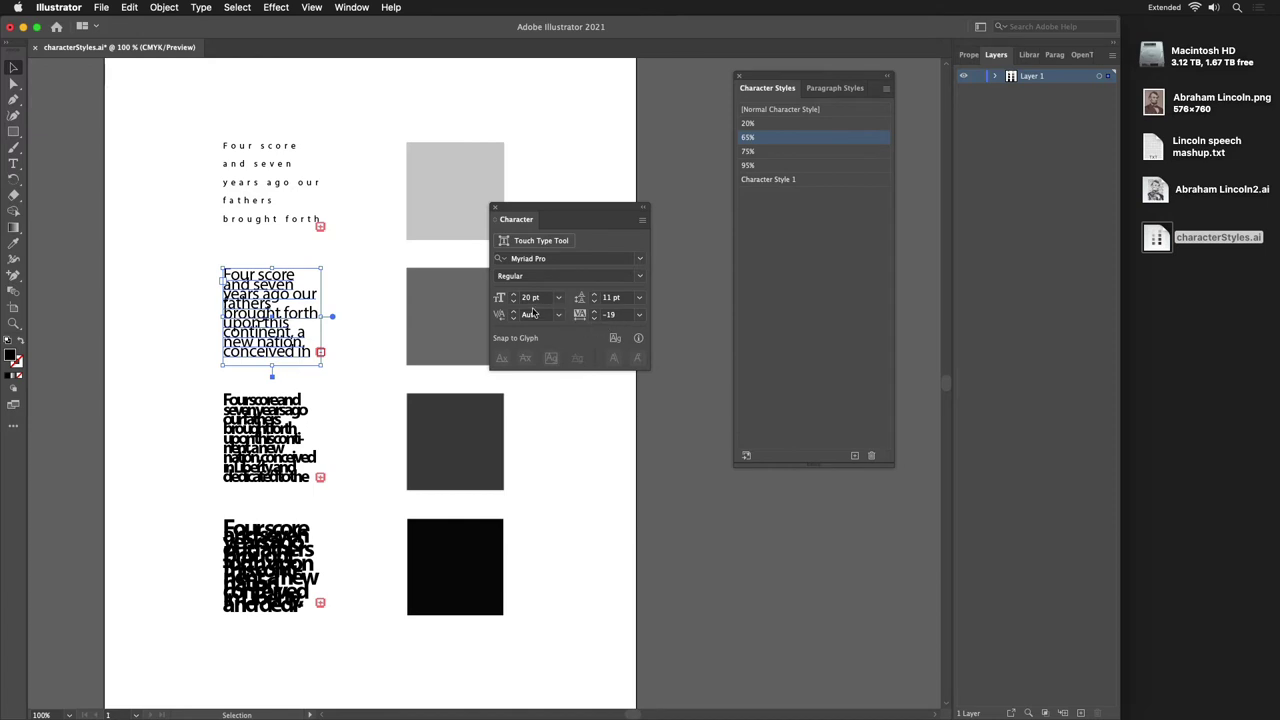
{"action": "left_click", "coordinate": [280, 428]}
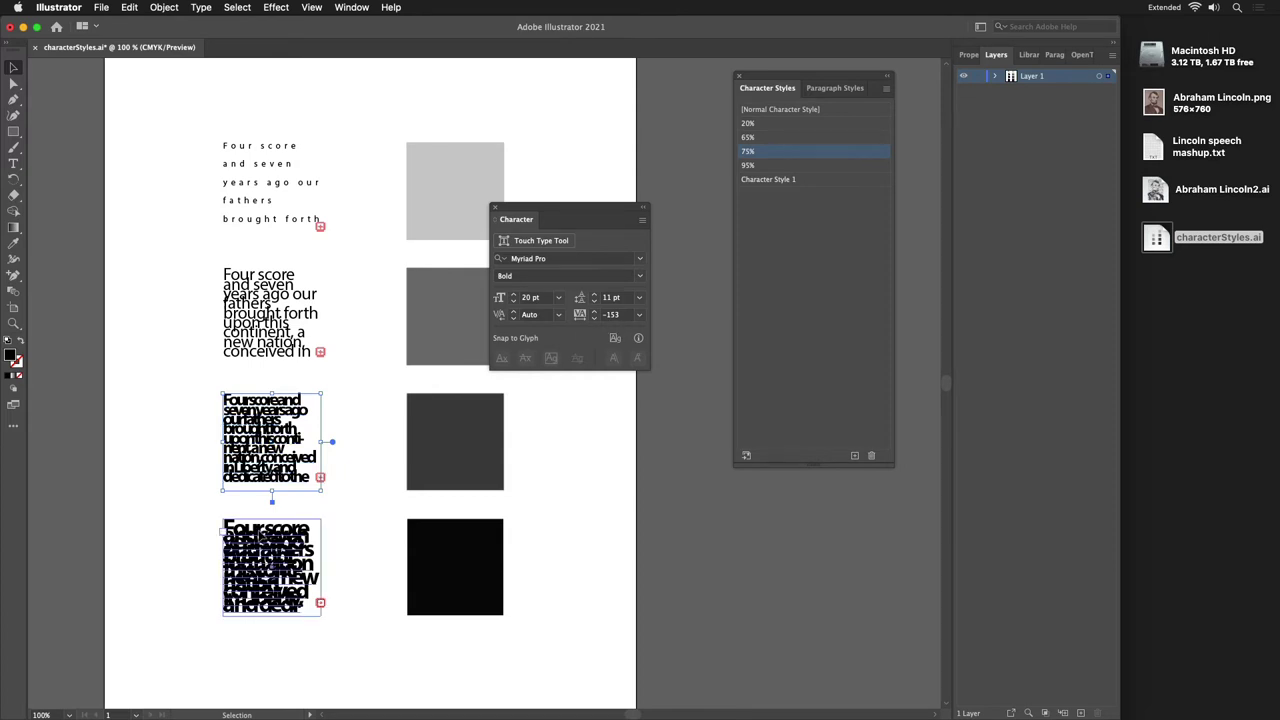
{"action": "left_click", "coordinate": [265, 540]}
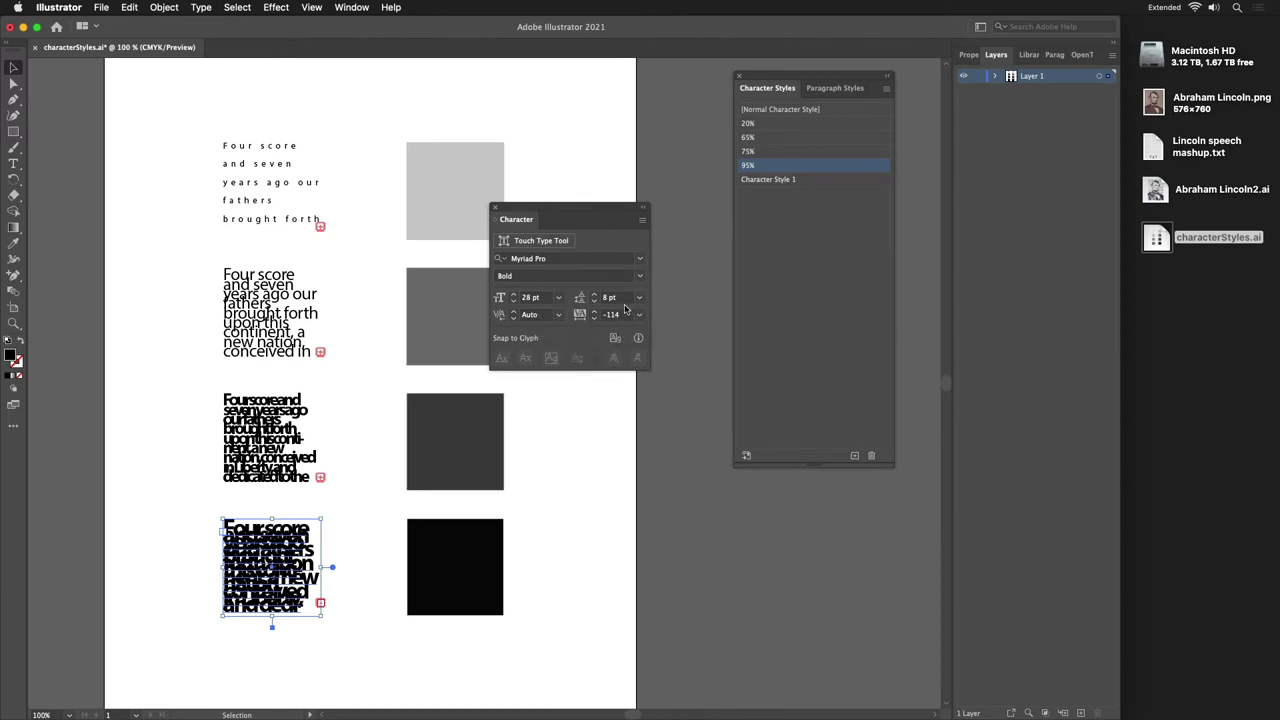
{"action": "left_click", "coordinate": [578, 437]}
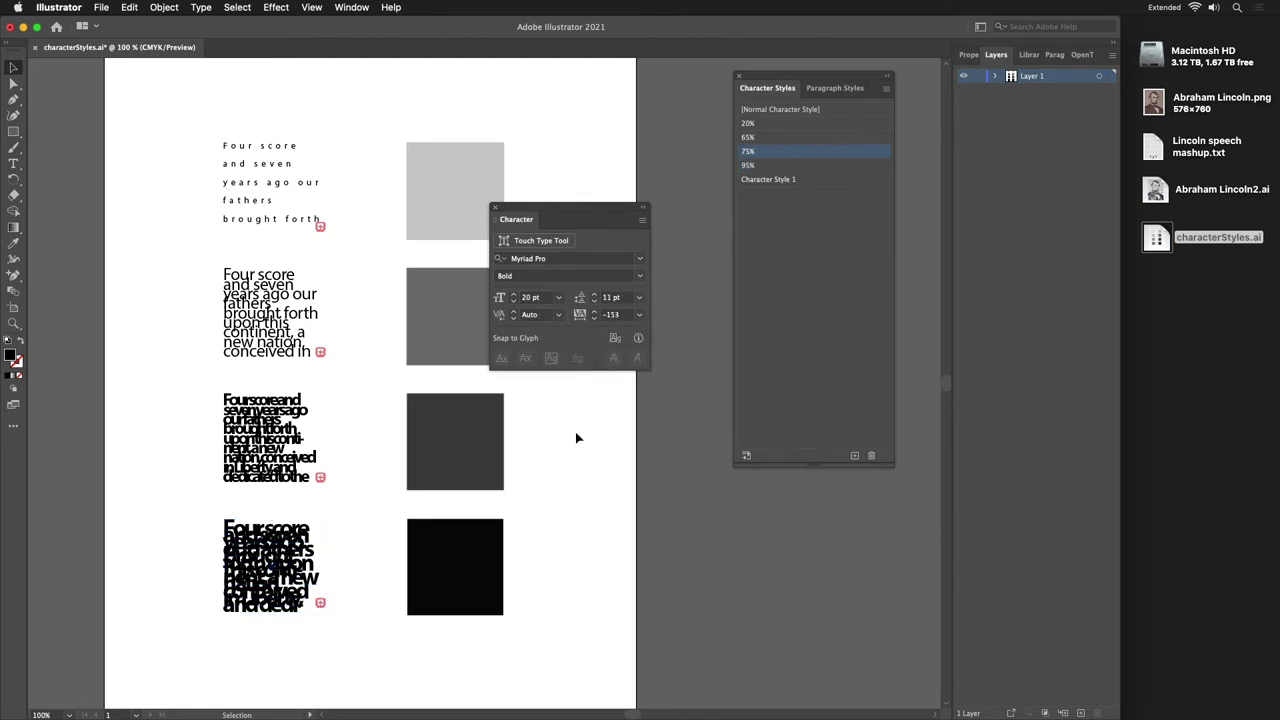
{"action": "left_click", "coordinate": [496, 209]}
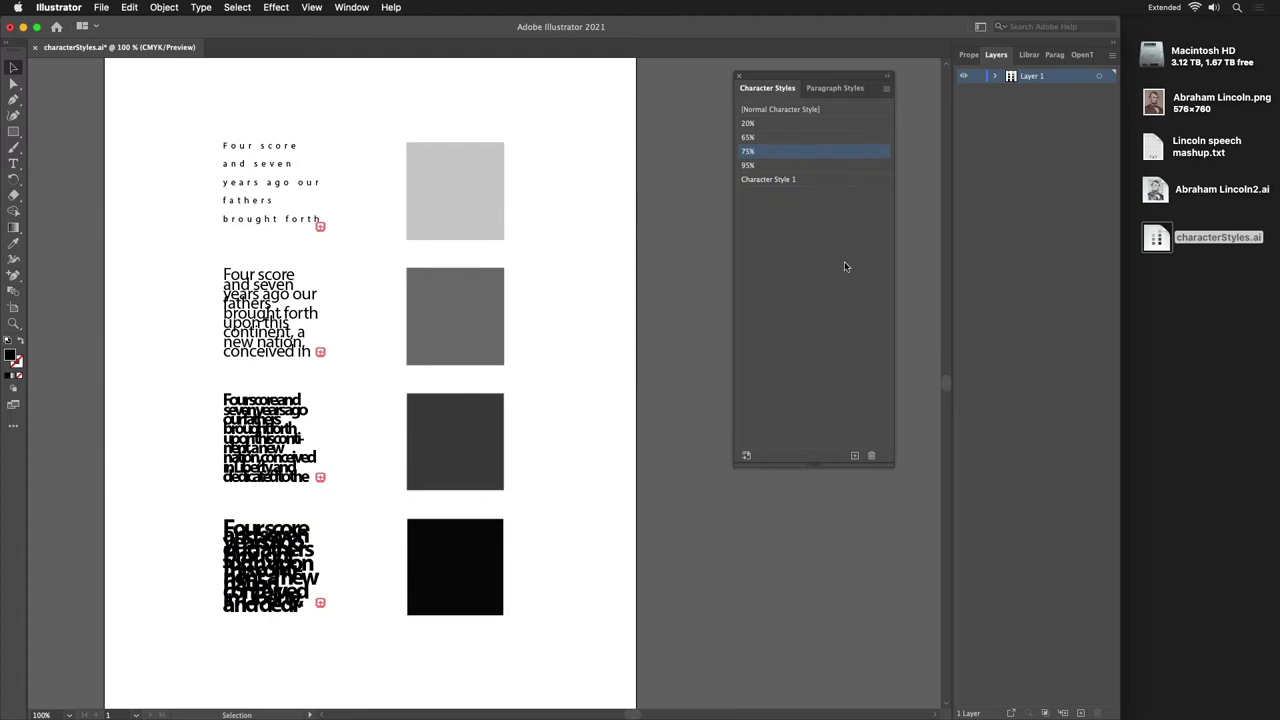
{"action": "left_click", "coordinate": [810, 180]}
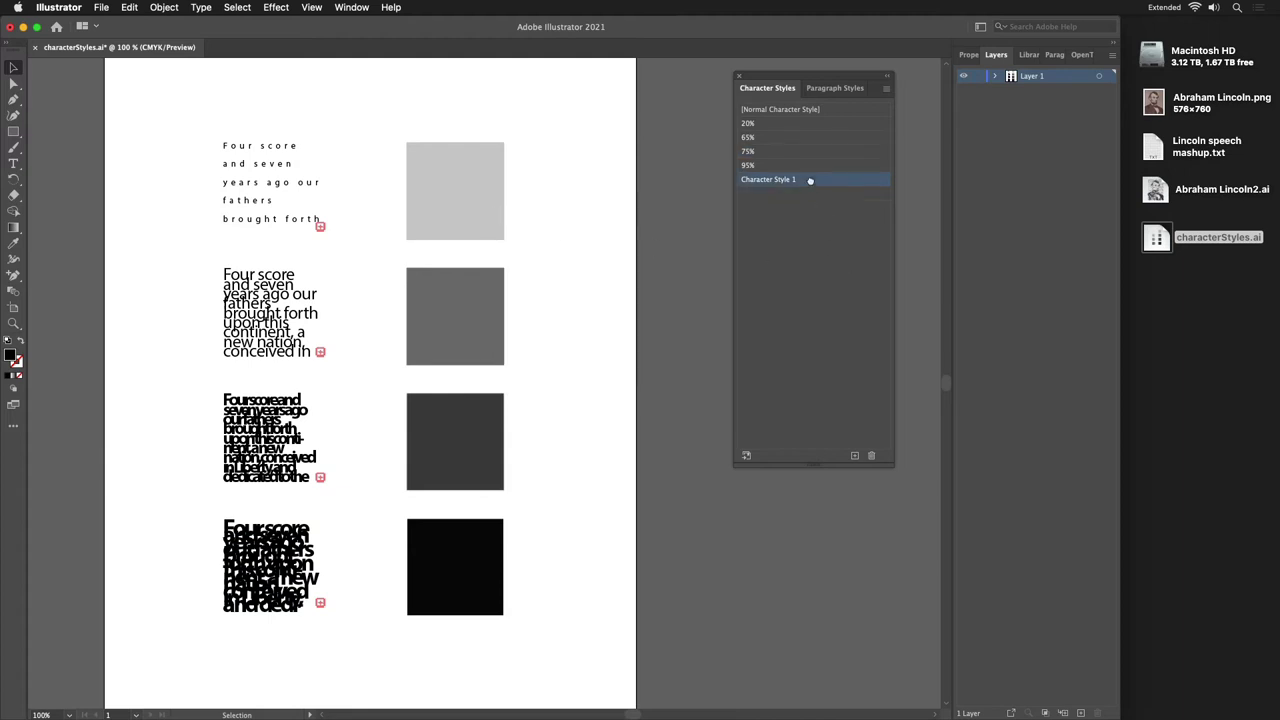
- Delete Character Style 1 and close characterStyles.ai without saving
{"action": "left_click", "coordinate": [870, 456]}
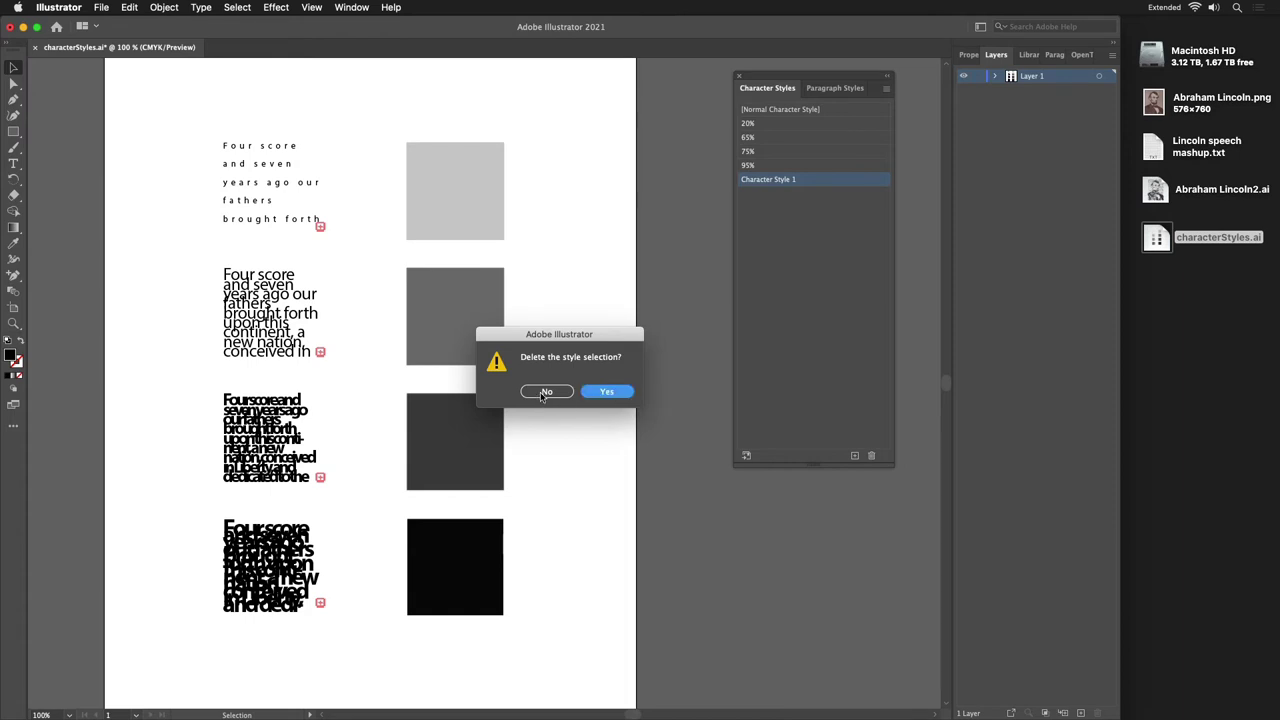
{"action": "left_click", "coordinate": [601, 393]}
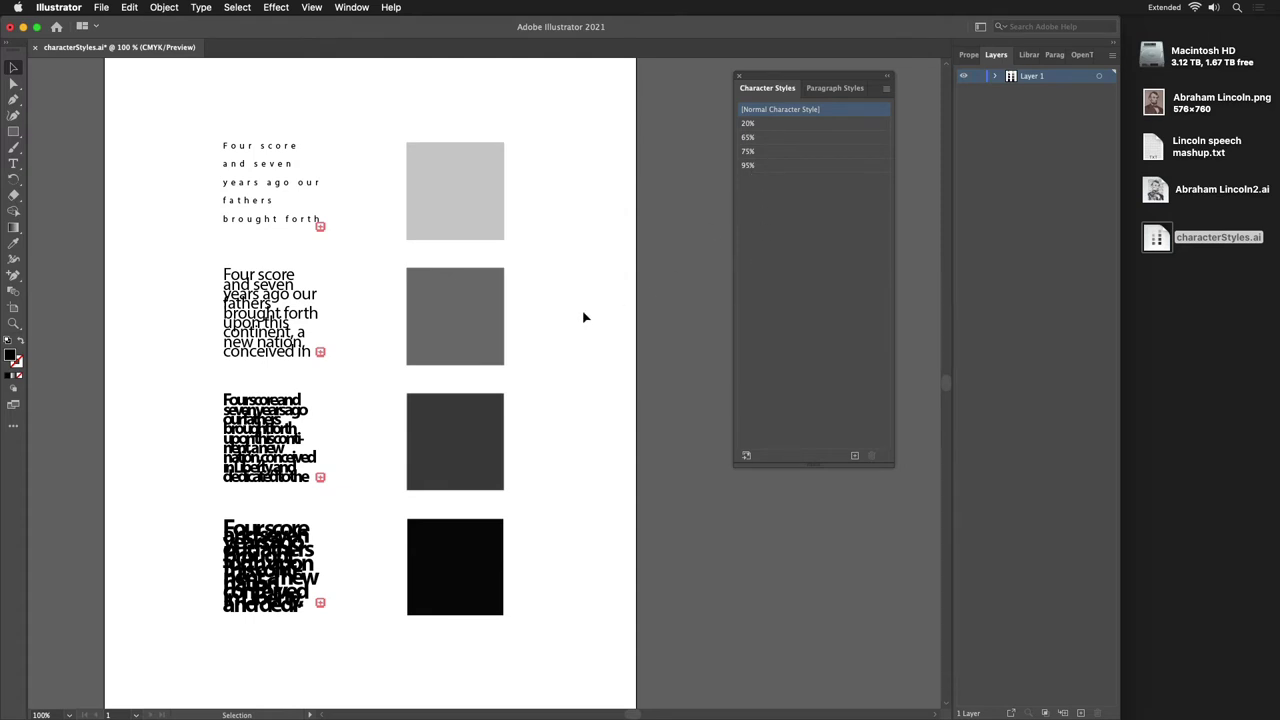
{"action": "left_click", "coordinate": [35, 50]}
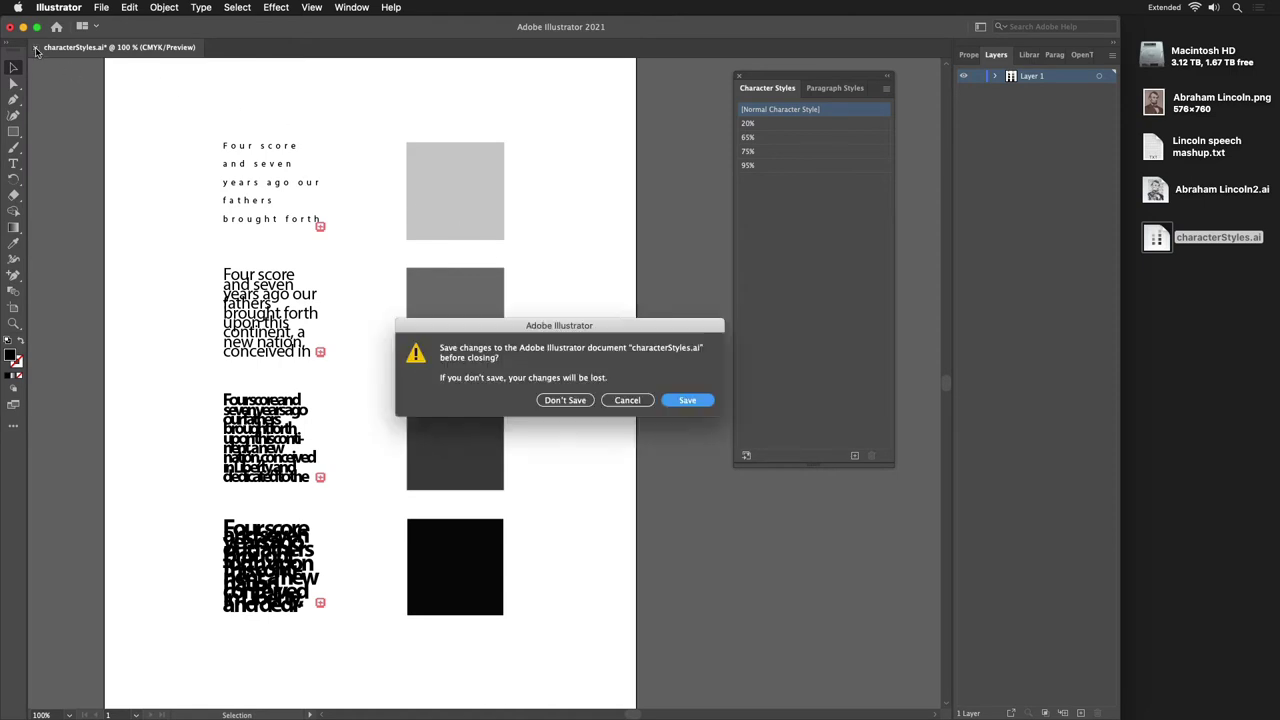
{"action": "left_click", "coordinate": [577, 402]}
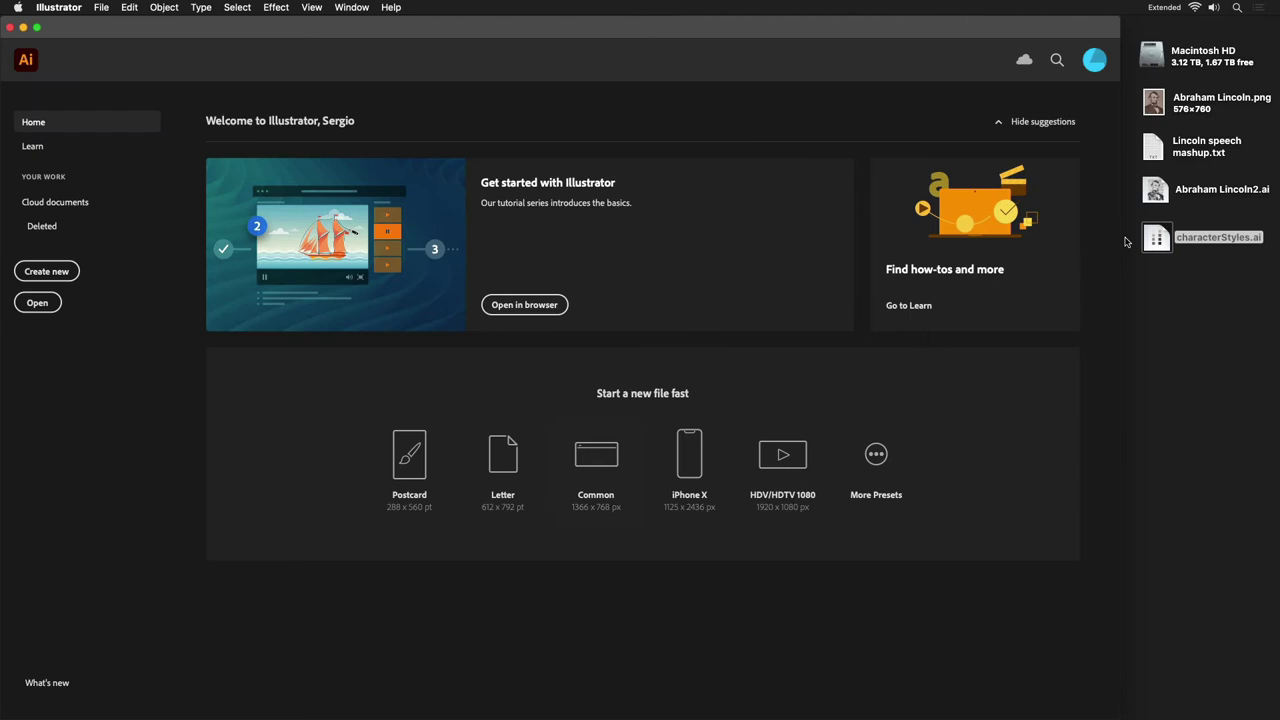
- Open Abraham Lincoln2.ai and show the Character Styles panel from Window > Type
{"action": "double_click", "coordinate": [1152, 192]}
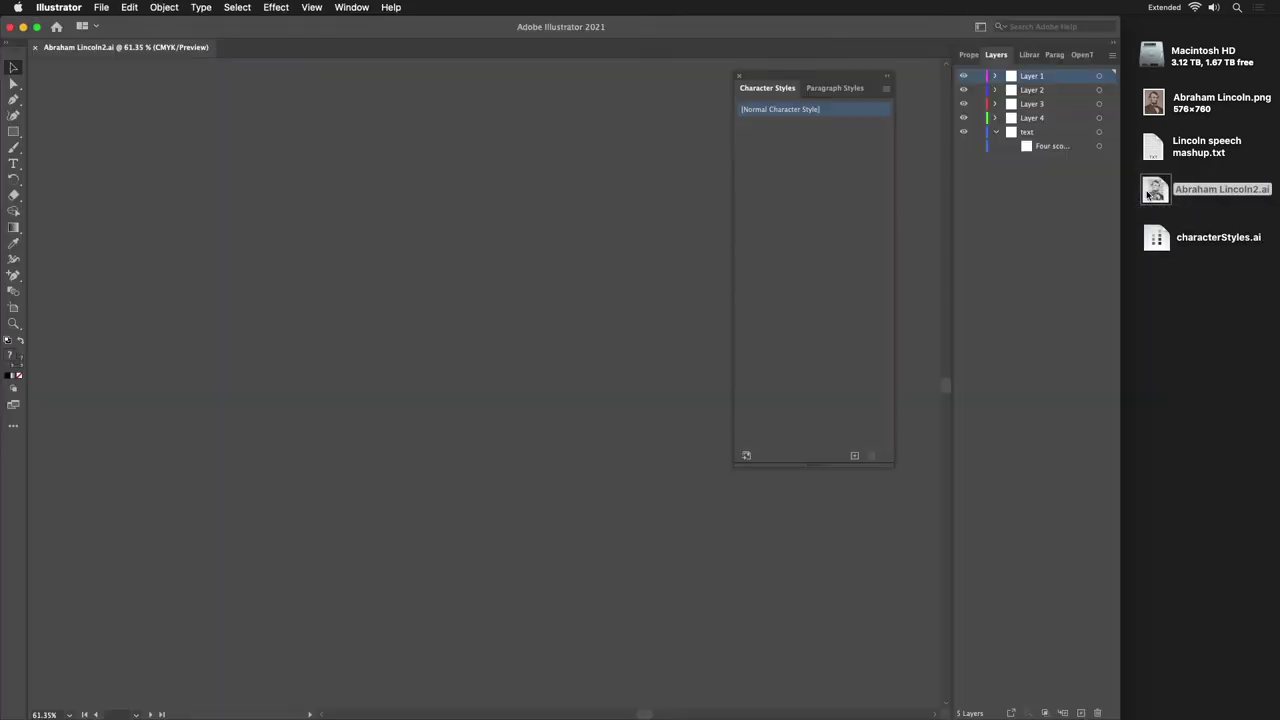
{"action": "scroll", "coordinate": [251, 252], "scroll_direction": "left", "scroll_amount": 5}
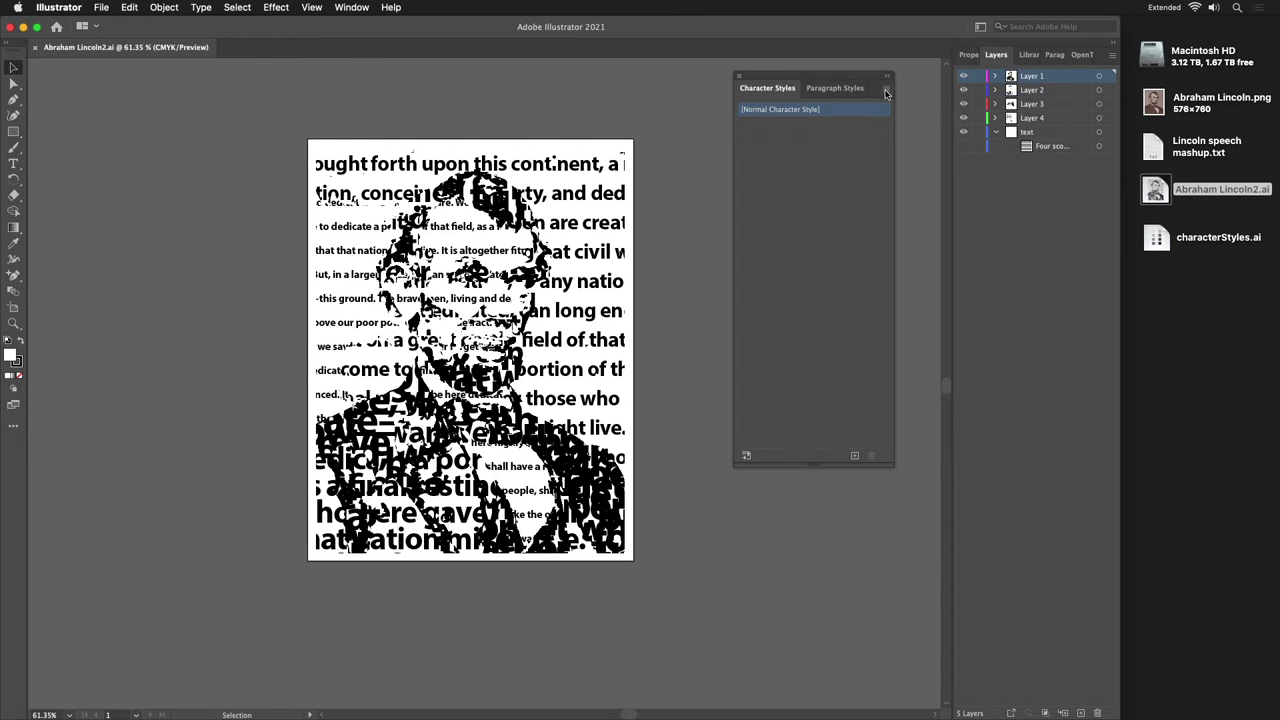
{"action": "left_click", "coordinate": [362, 8]}
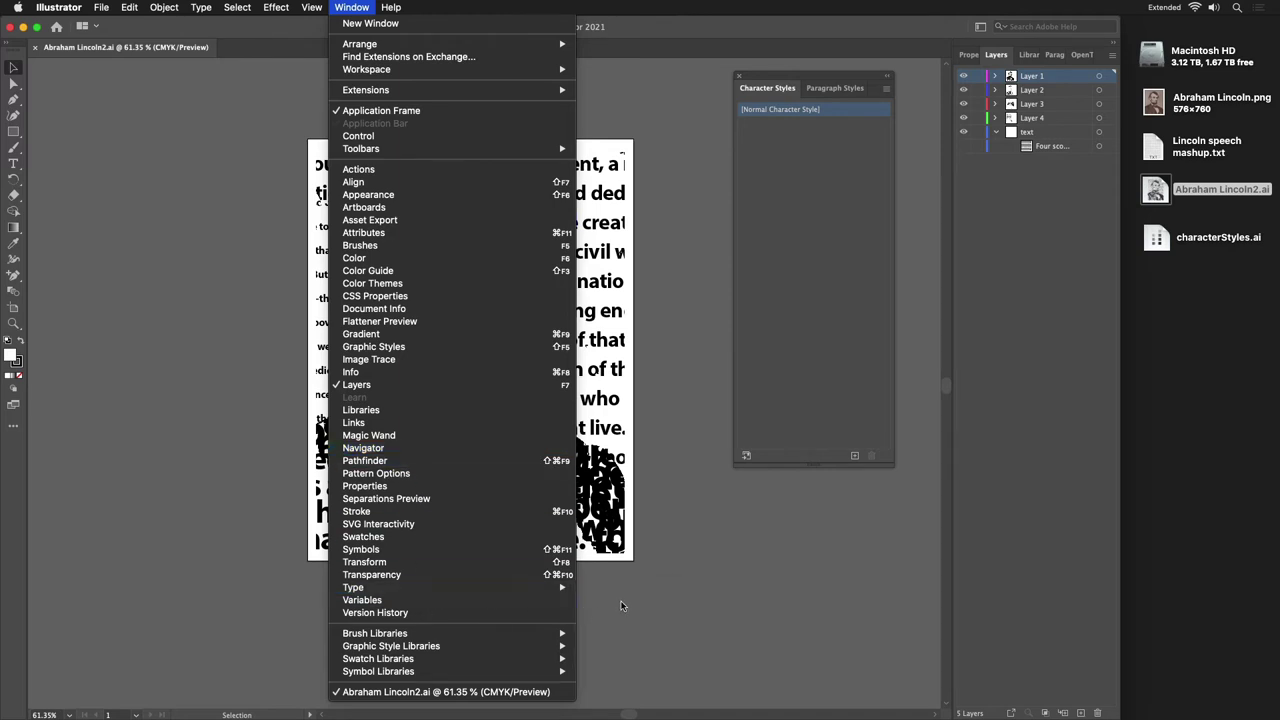
{"action": "mouse_move", "coordinate": [568, 588]}
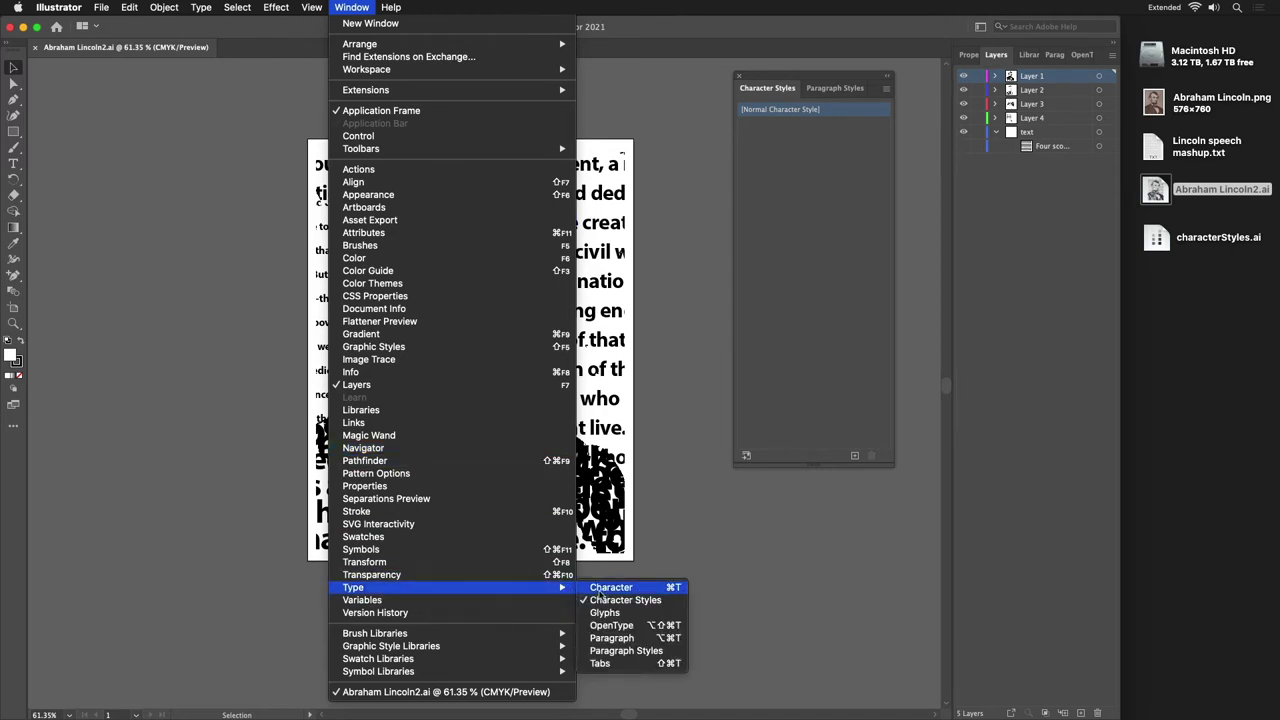
{"action": "left_click", "coordinate": [663, 602]}
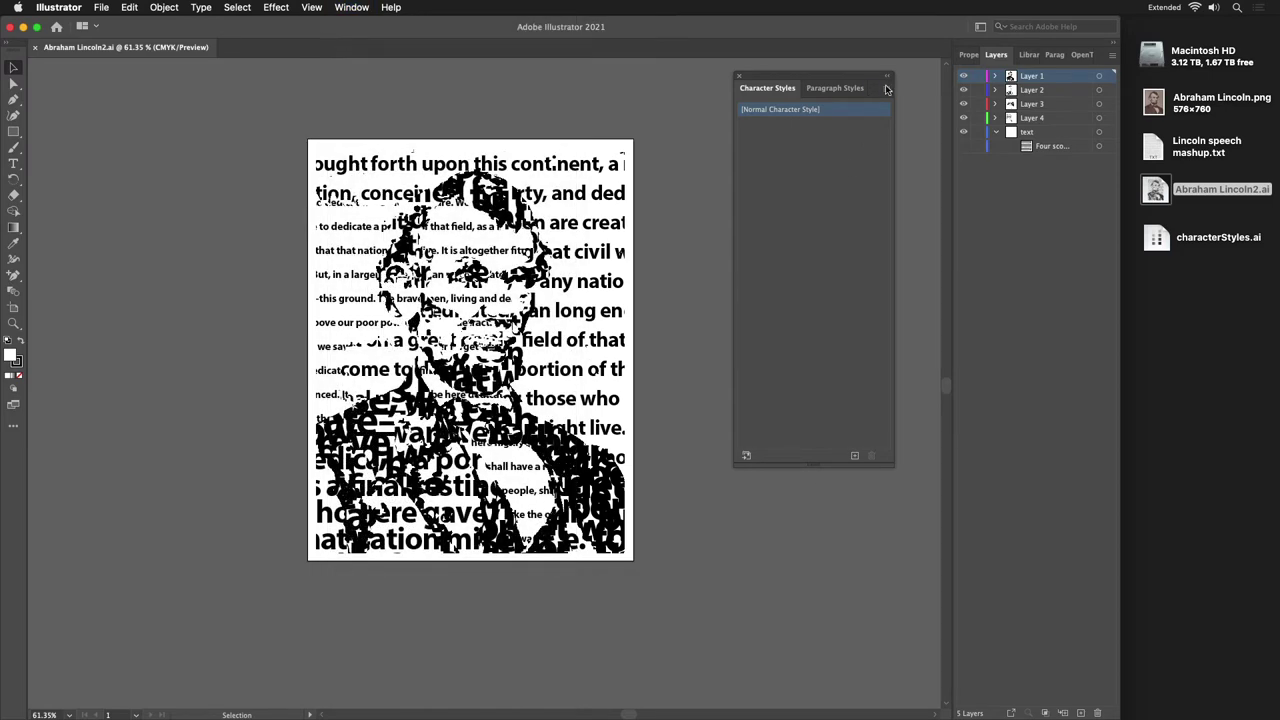
- Load all character styles from characterStyles.ai into the portrait document
{"action": "left_click", "coordinate": [885, 91]}
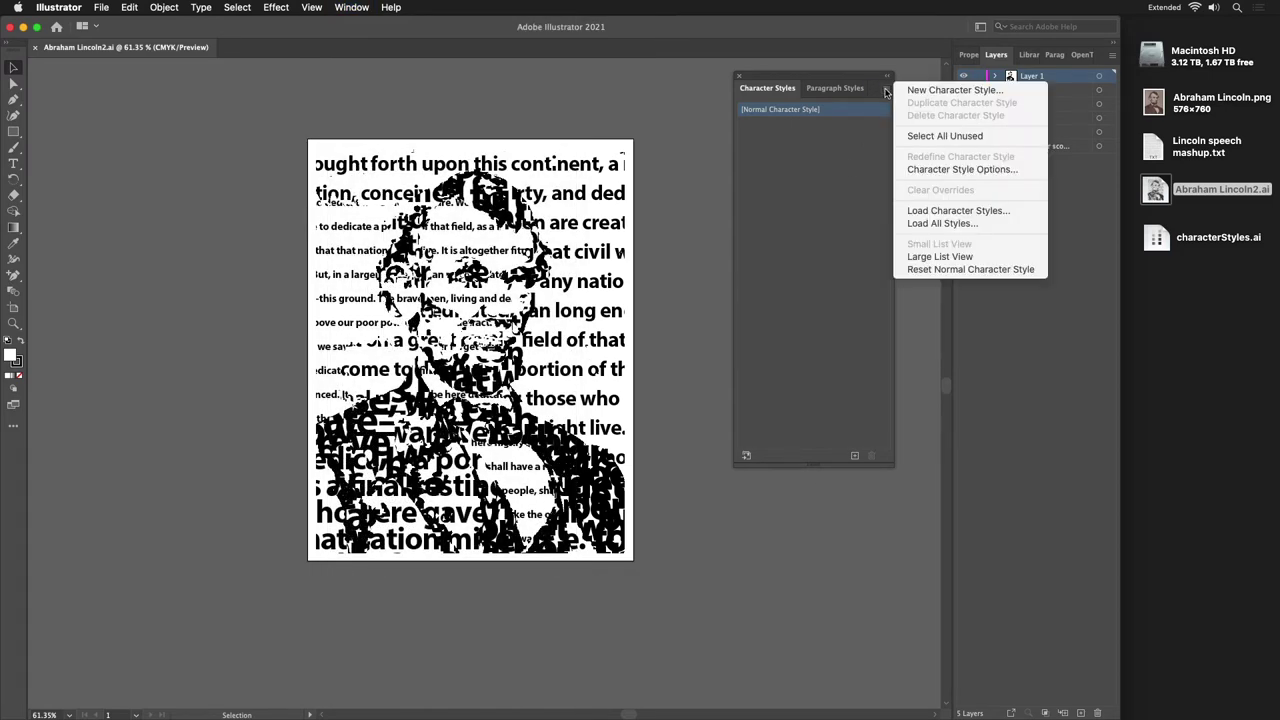
{"action": "left_click", "coordinate": [933, 224]}
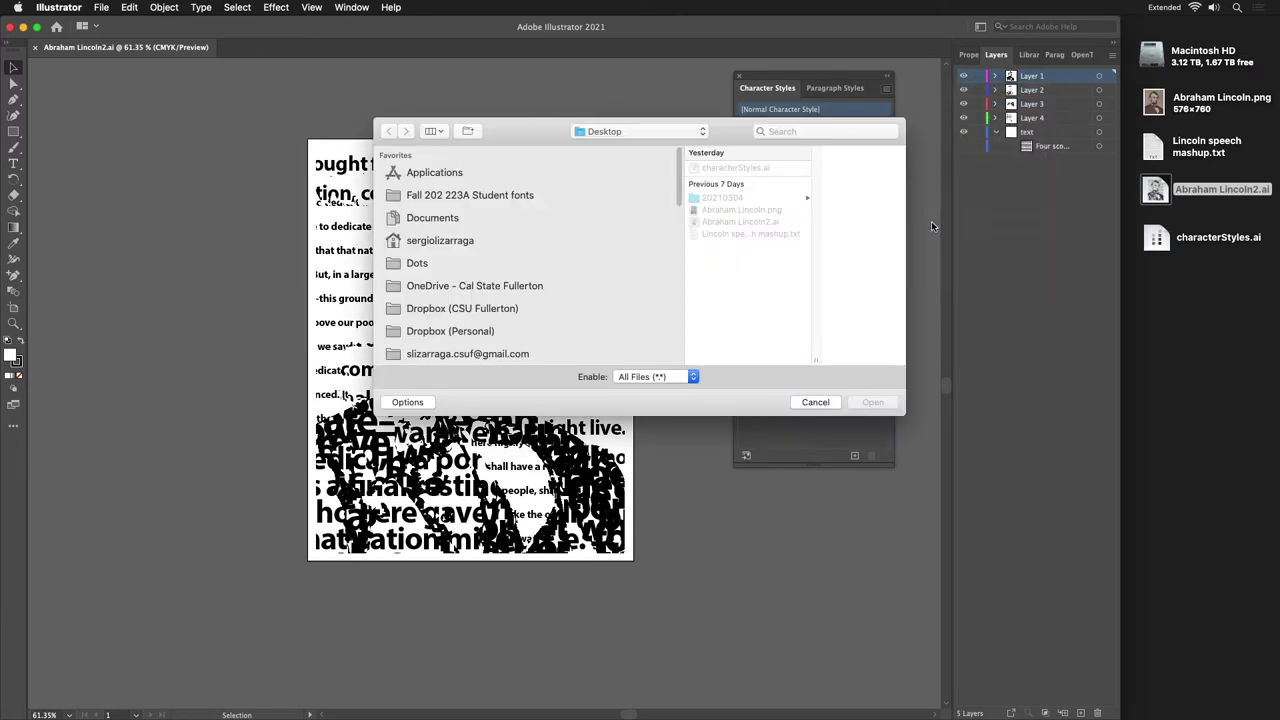
{"action": "left_click_drag", "start_coordinate": [1157, 238], "coordinate": [760, 282]}
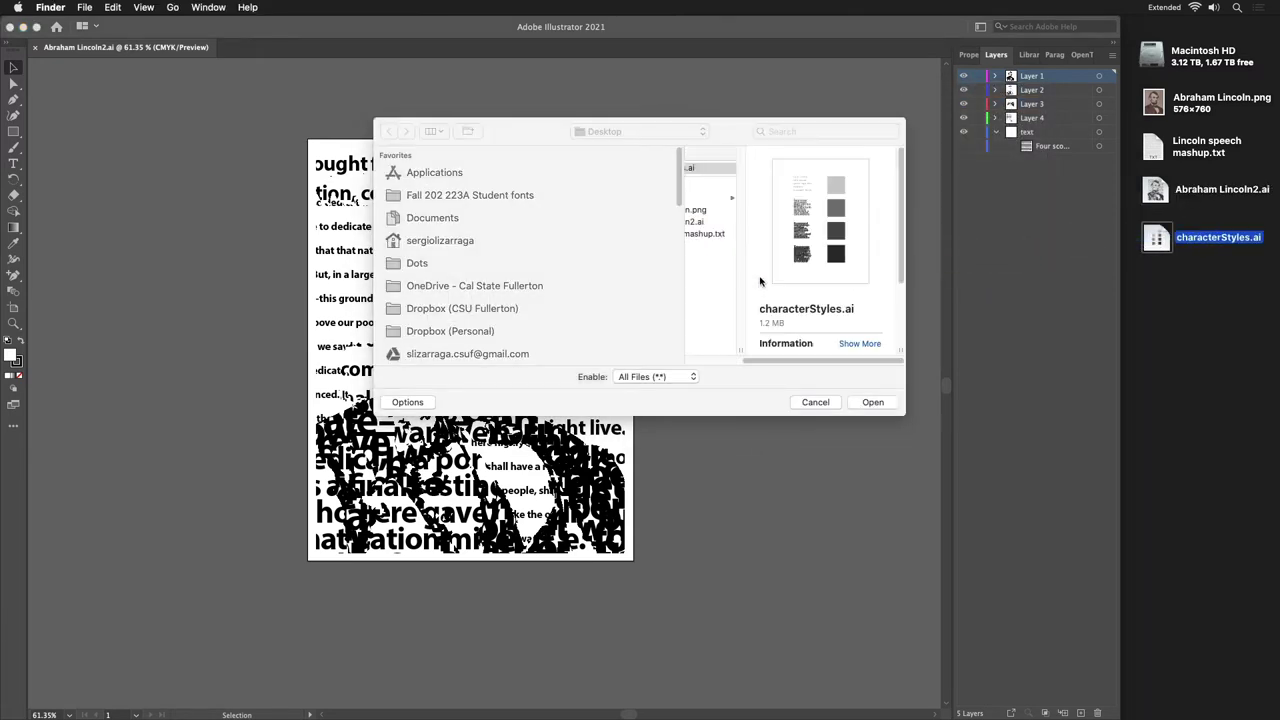
{"action": "left_click", "coordinate": [859, 404]}
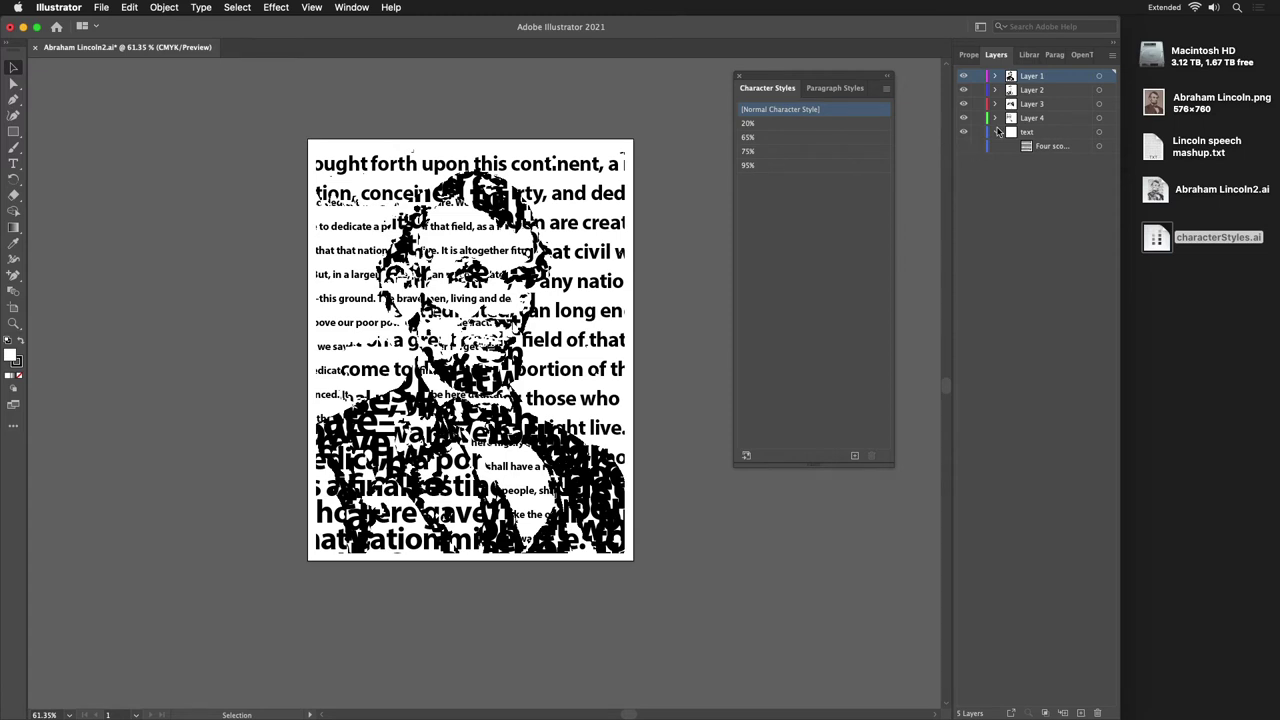
{"action": "left_click", "coordinate": [964, 119]}
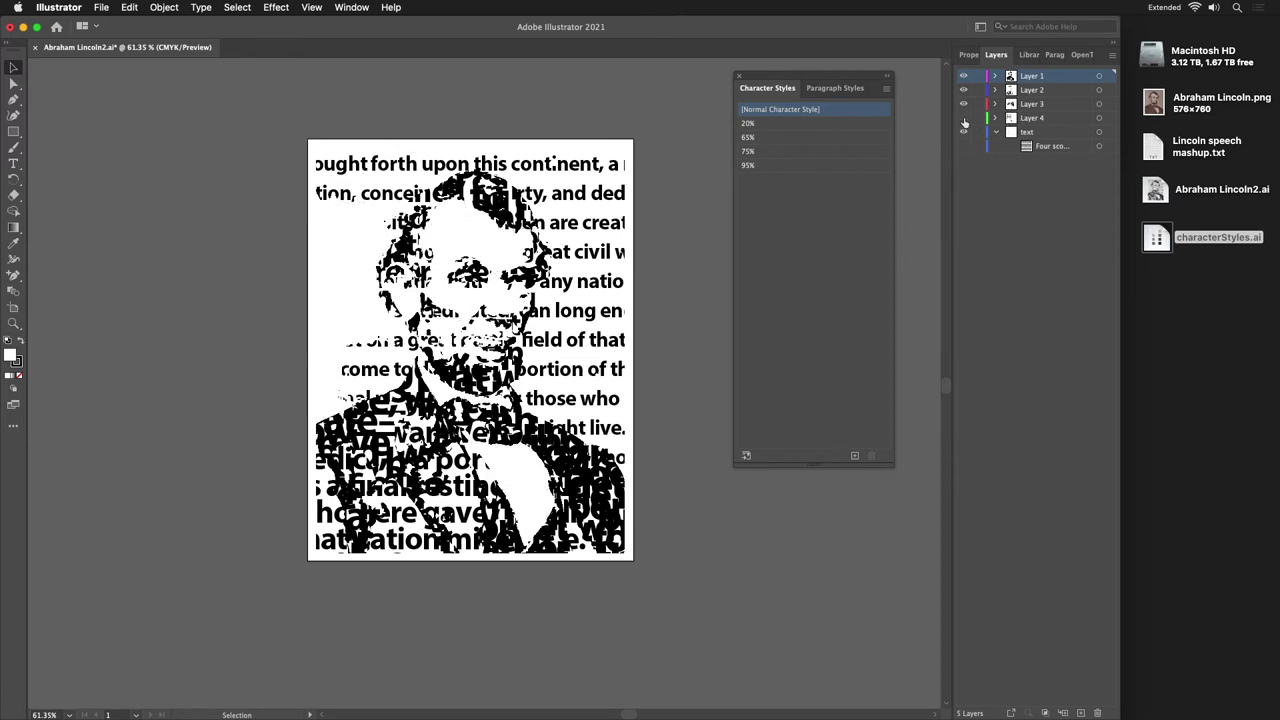
{"action": "left_click", "coordinate": [964, 118]}
{"action": "left_click", "coordinate": [964, 104]}
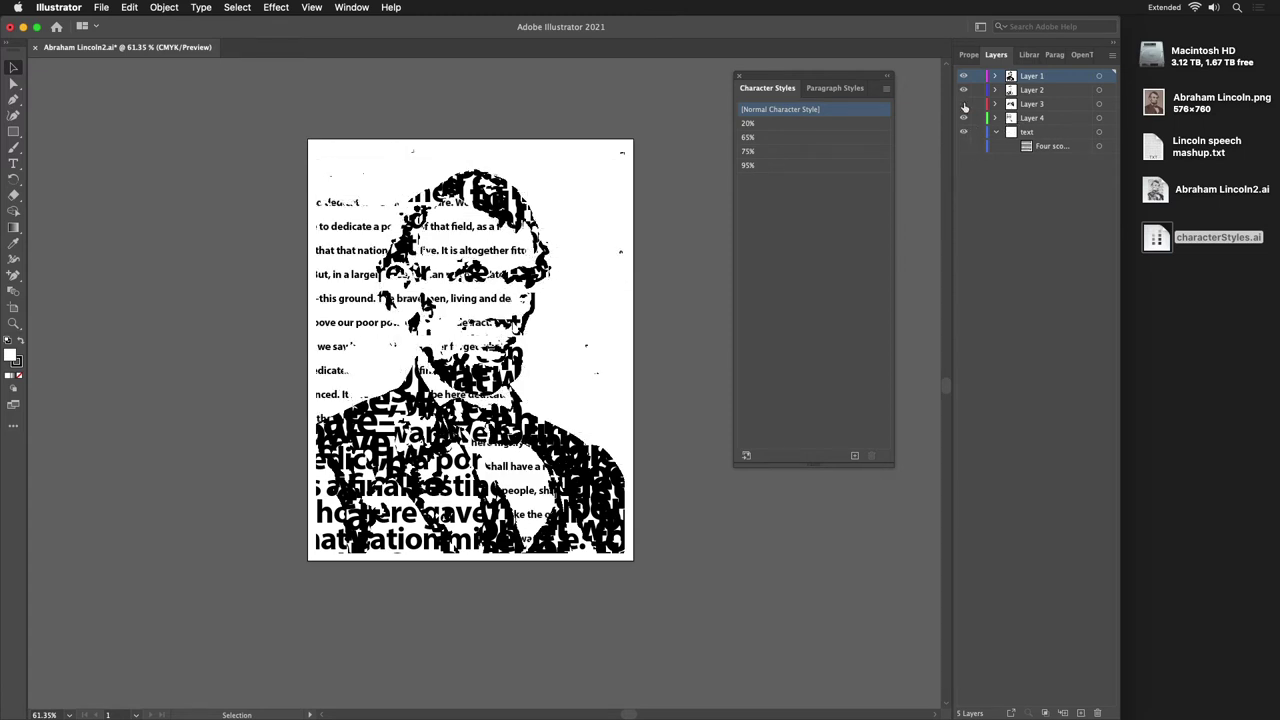
{"action": "left_click", "coordinate": [964, 104]}
{"action": "left_click", "coordinate": [963, 90]}
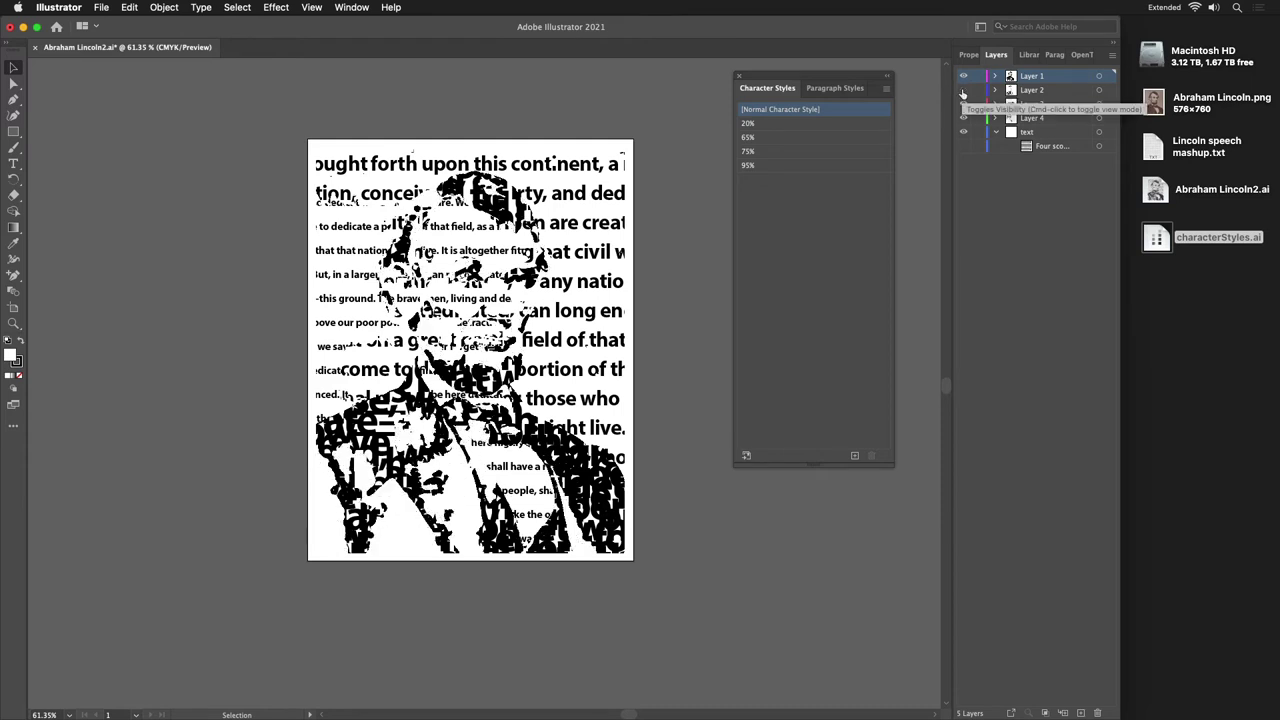
{"action": "left_click", "coordinate": [963, 91]}
{"action": "left_click", "coordinate": [963, 91]}
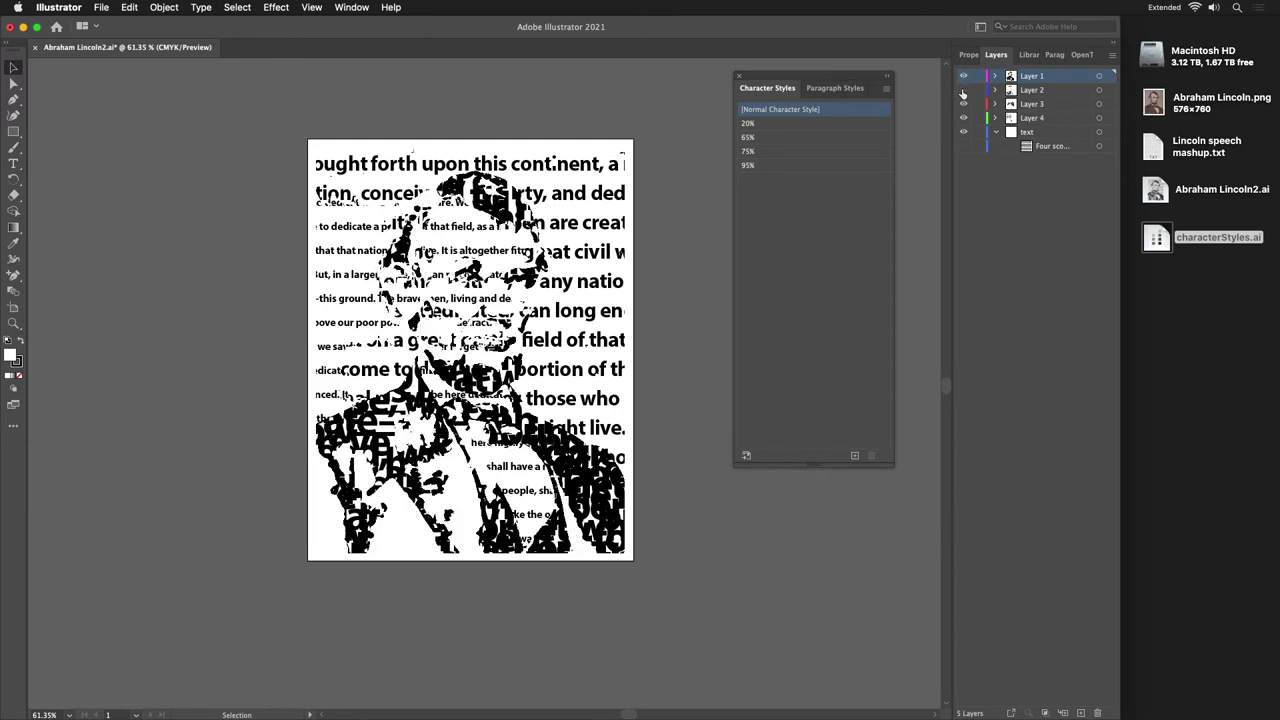
{"action": "left_click", "coordinate": [963, 91]}
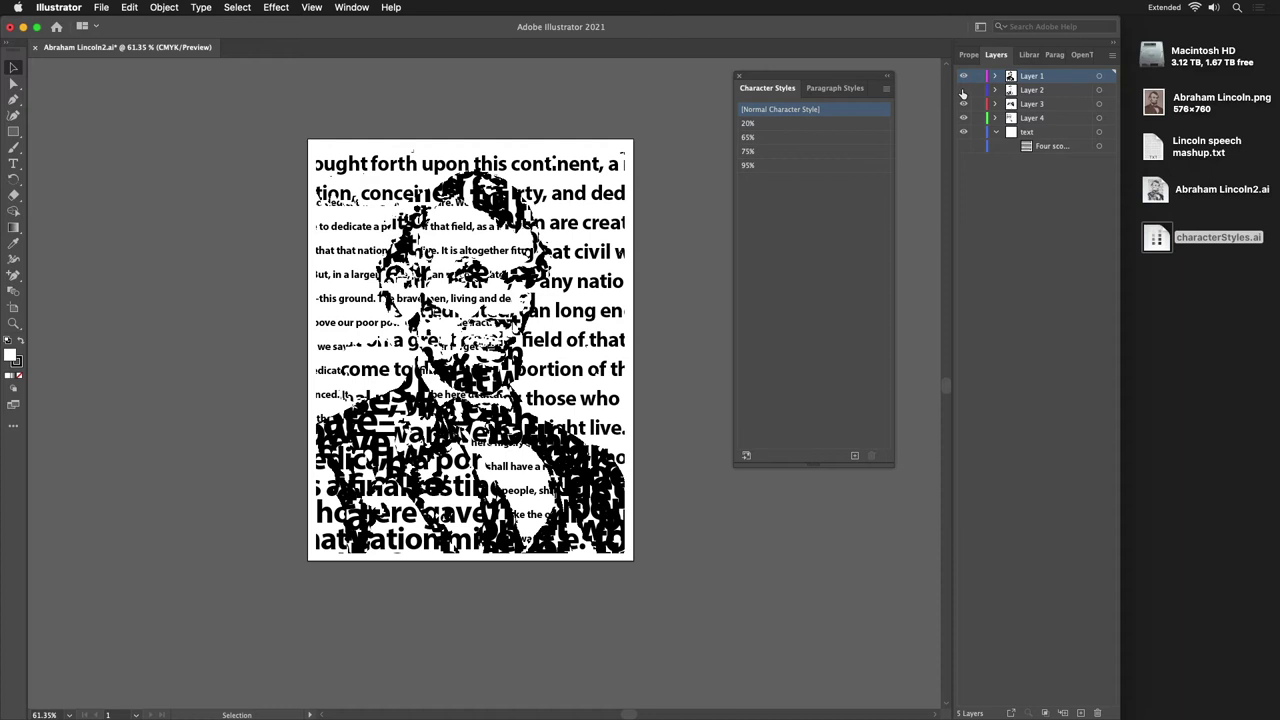
{"action": "left_click", "coordinate": [963, 91]}
{"action": "left_click", "coordinate": [963, 91]}
{"action": "left_click", "coordinate": [963, 77]}
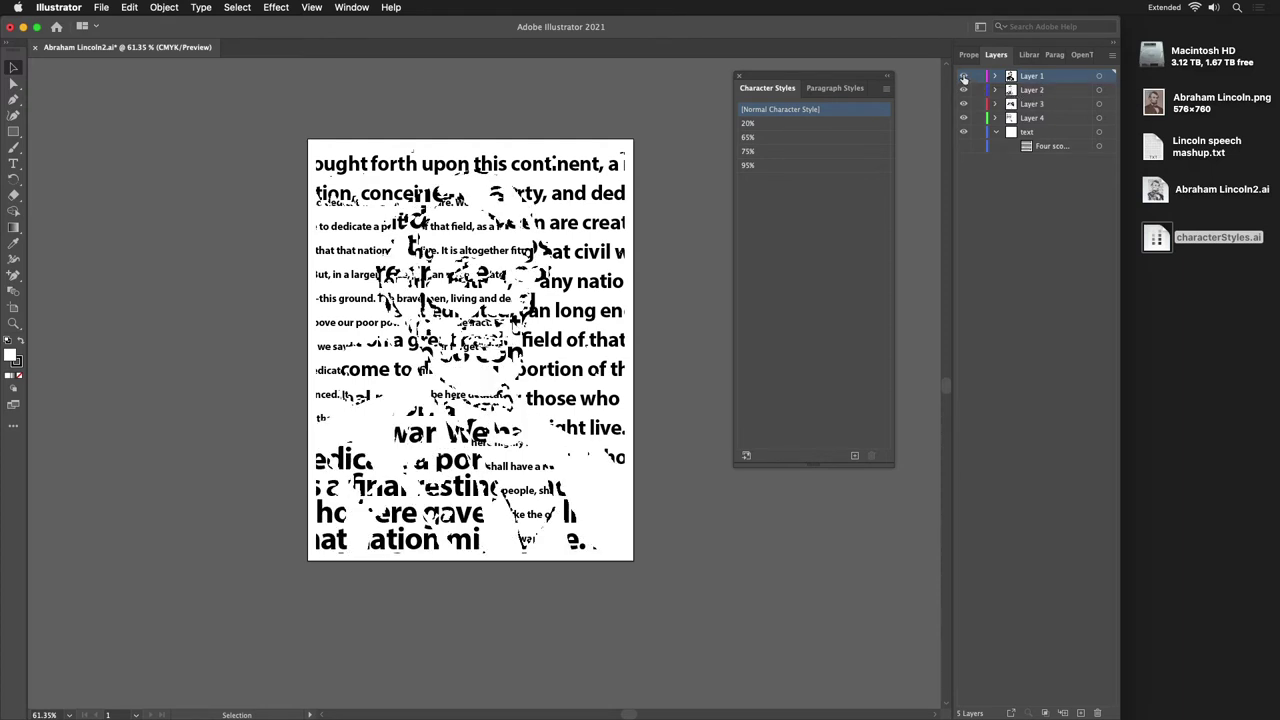
{"action": "left_click", "coordinate": [963, 77]}
{"action": "left_click", "coordinate": [963, 77]}
{"action": "left_click", "coordinate": [963, 77]}
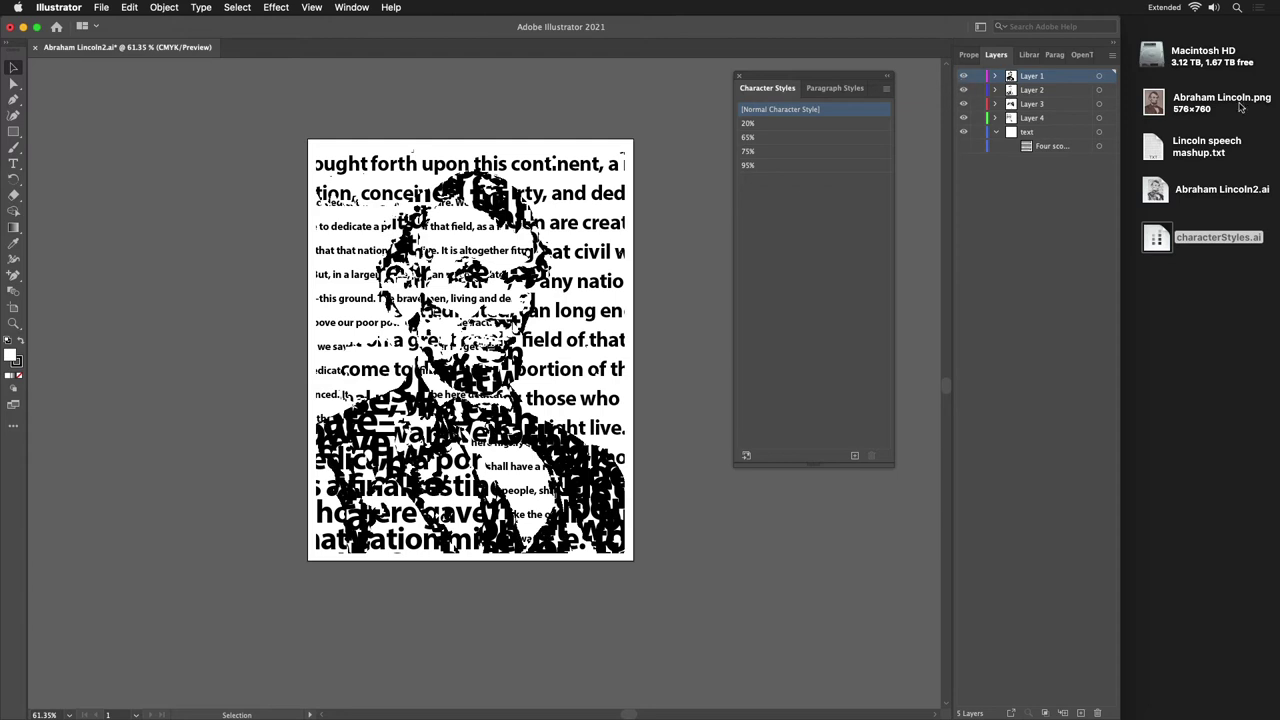
{"action": "left_click", "coordinate": [1153, 102]}
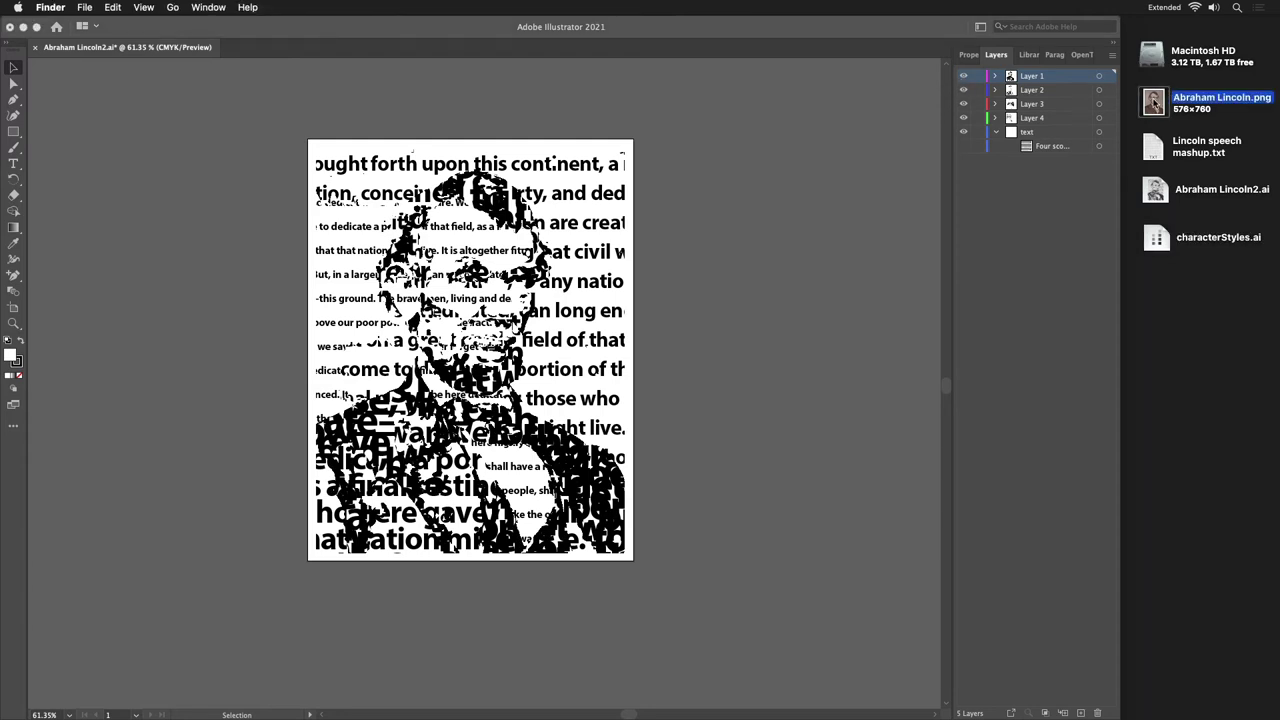
{"action": "key", "text": "space"}
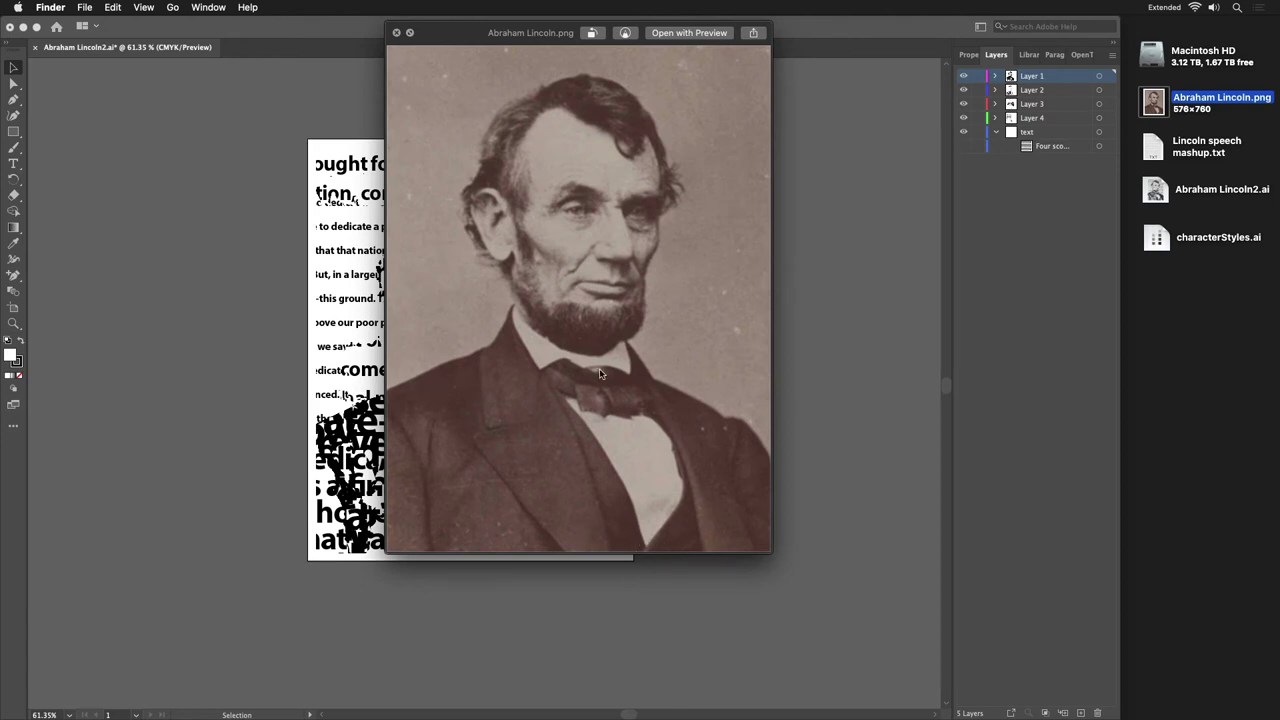
{"action": "key", "text": "space"}
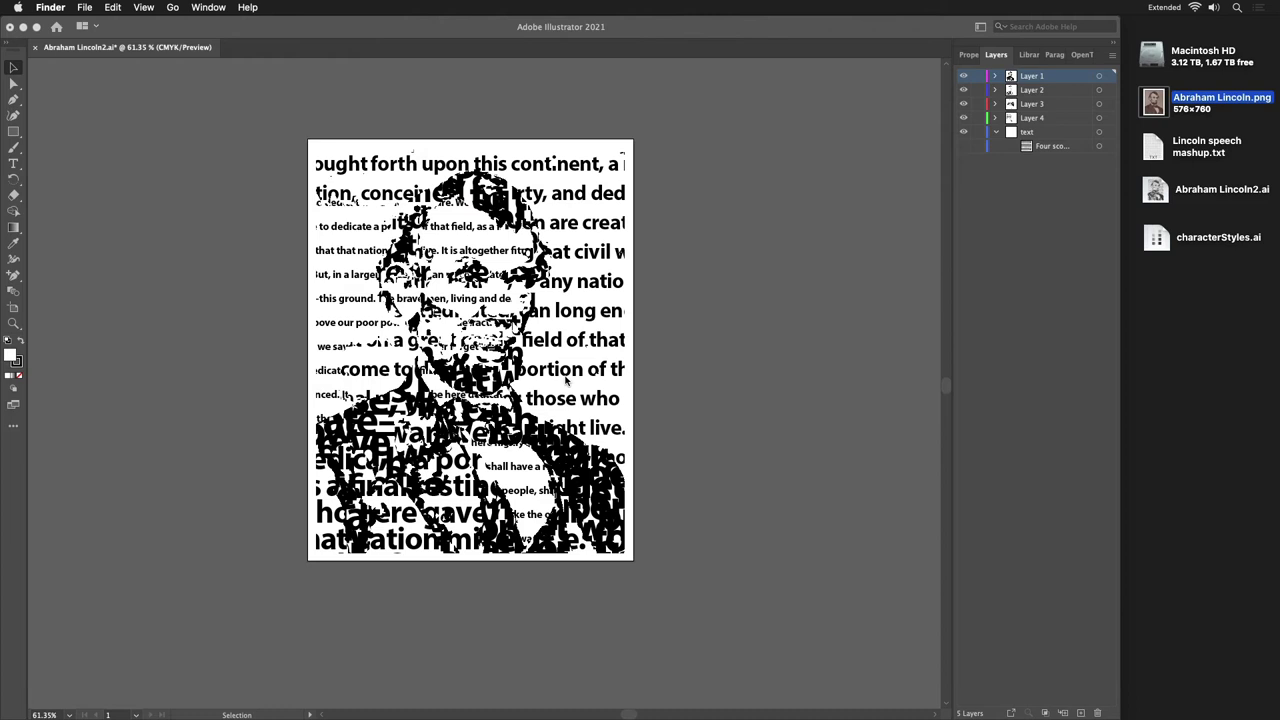
{"action": "left_click", "coordinate": [964, 80]}
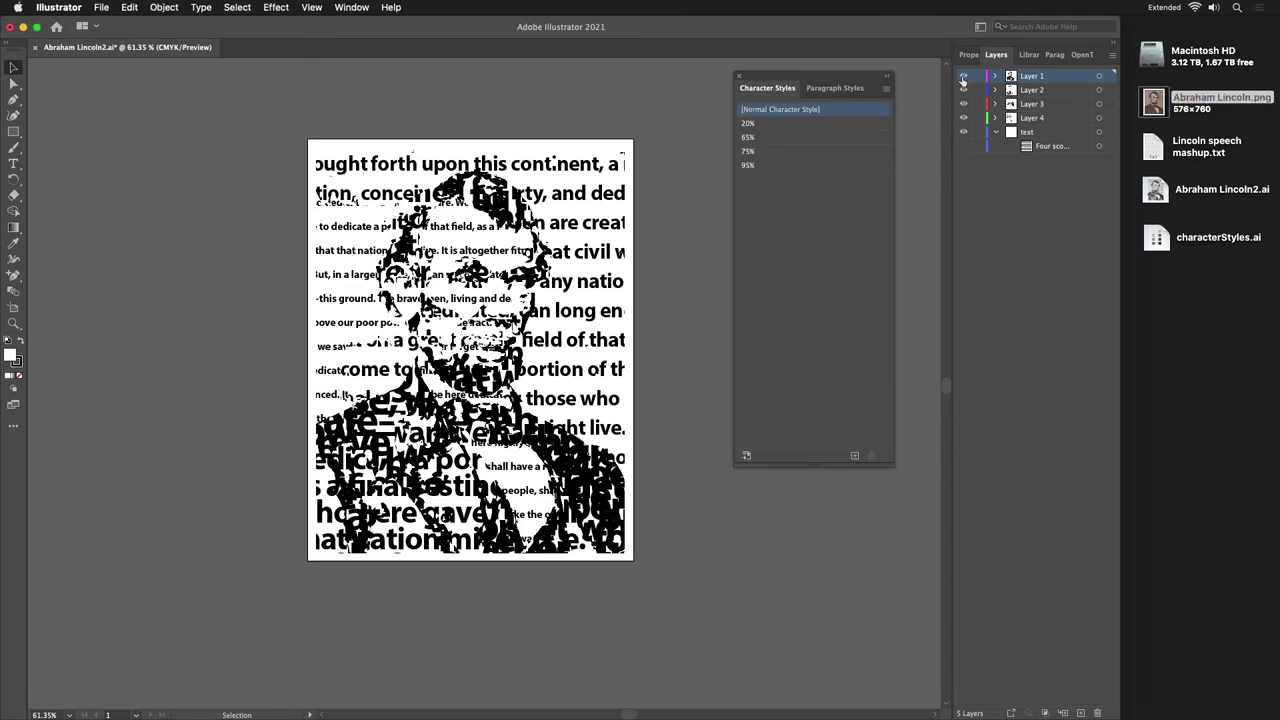
{"action": "left_click", "coordinate": [963, 78]}
{"action": "left_click", "coordinate": [963, 78]}
{"action": "left_click", "coordinate": [1148, 105]}
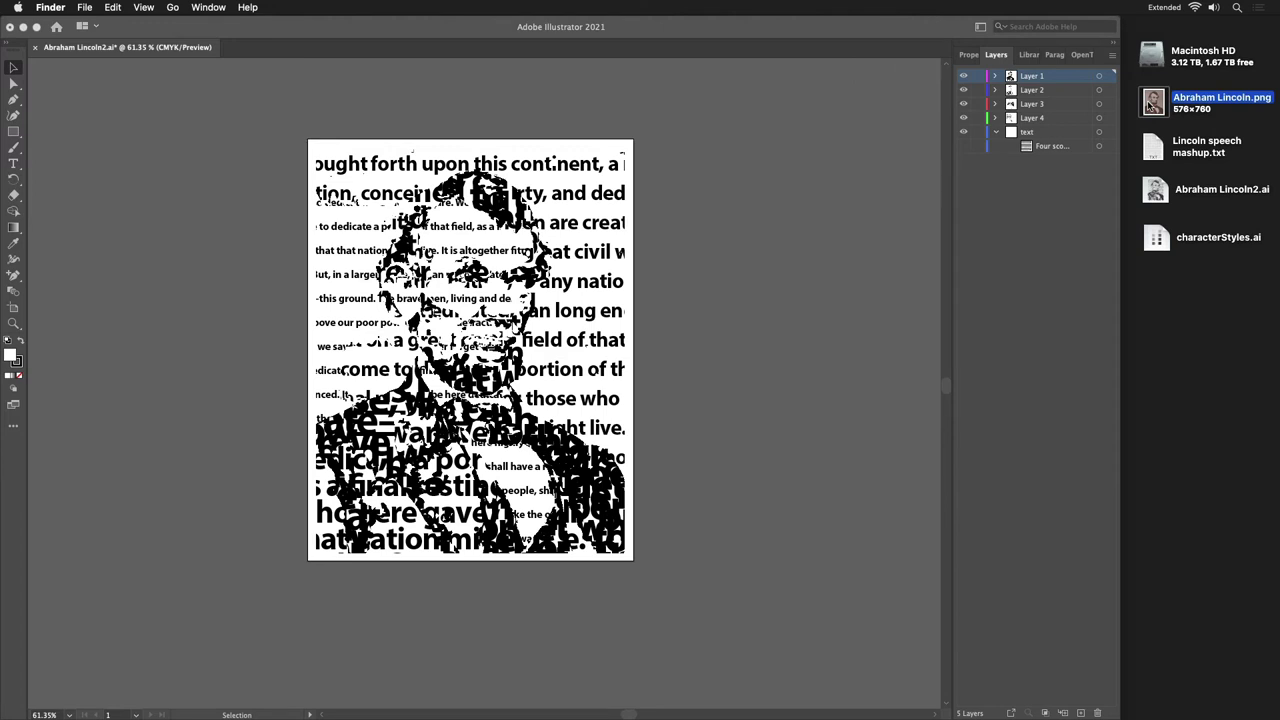
{"action": "key", "text": "space"}
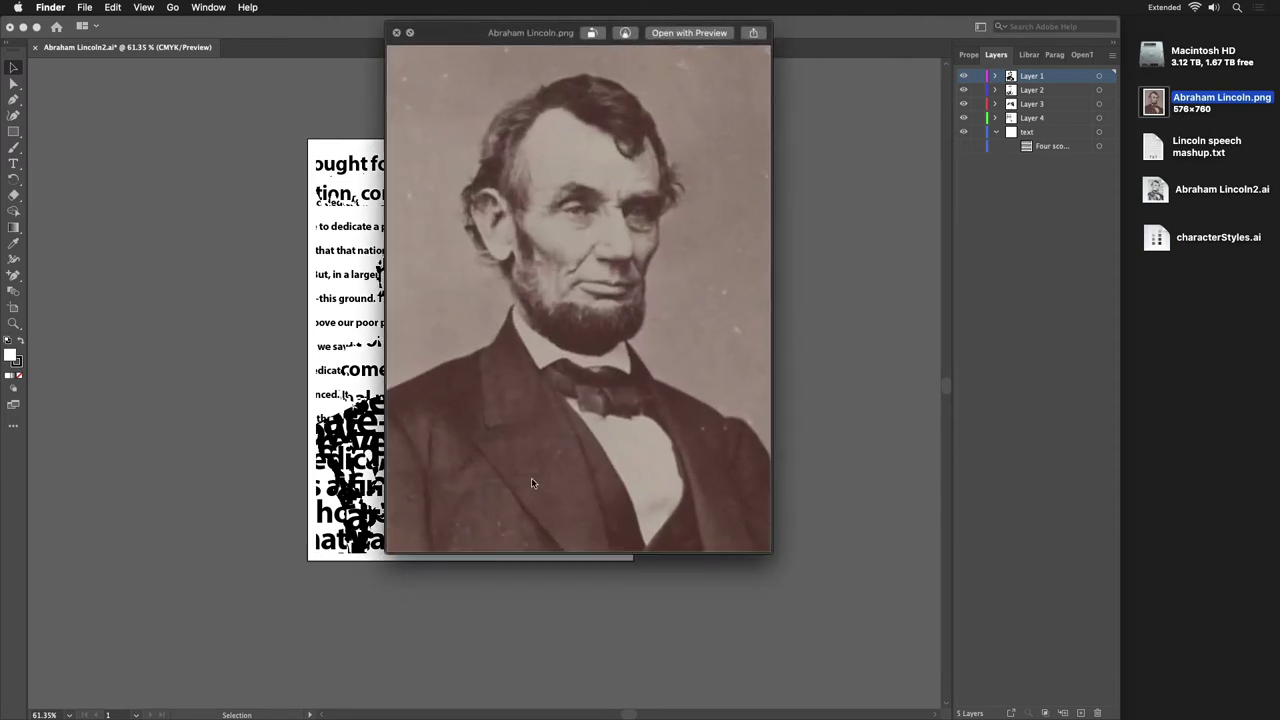
{"action": "key", "text": "space"}
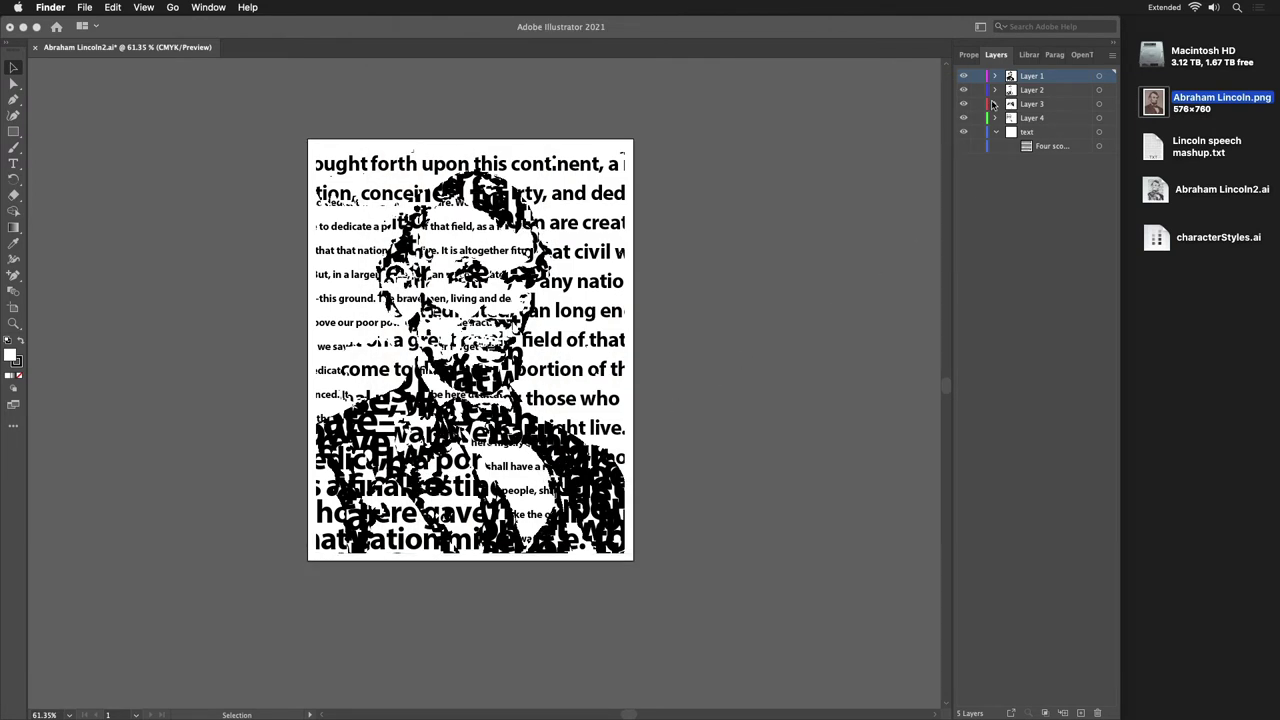
{"action": "left_click", "coordinate": [964, 91]}
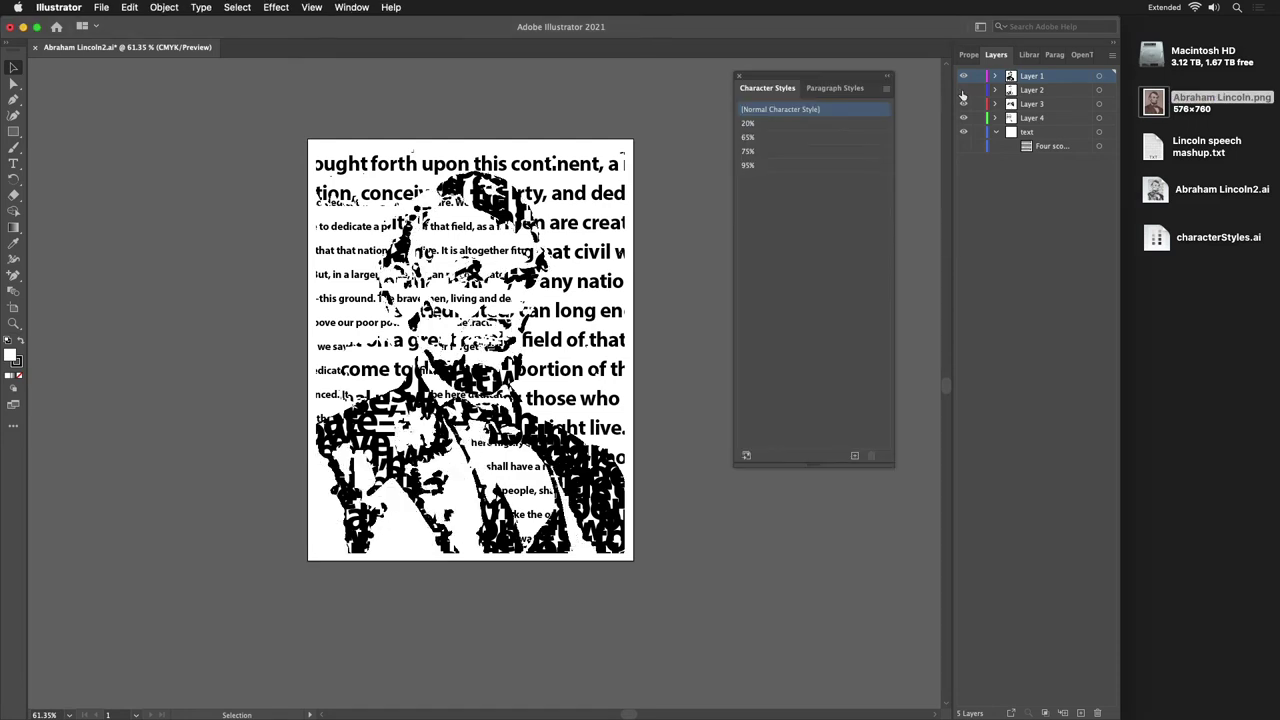
{"action": "left_click", "coordinate": [963, 92]}
{"action": "left_click", "coordinate": [963, 92]}
{"action": "left_click", "coordinate": [963, 92]}
- Rename Layer 1 to Layer 95
{"action": "double_click", "coordinate": [1040, 77]}
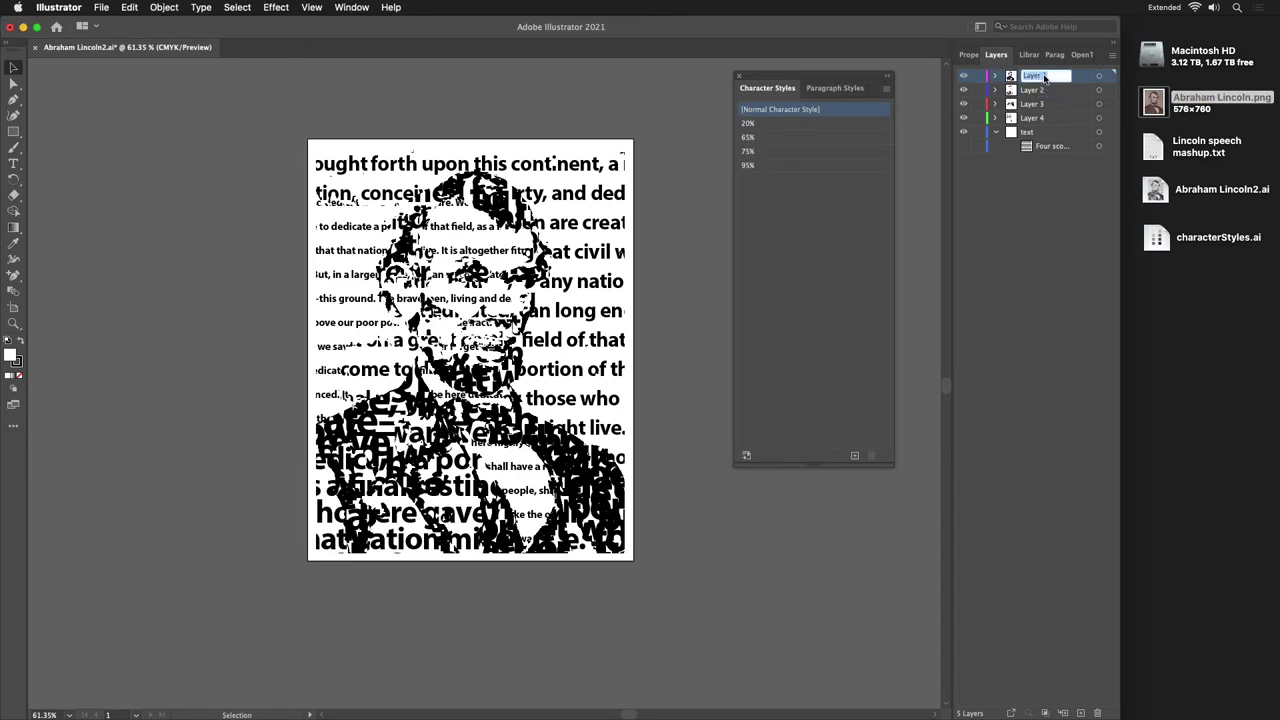
{"action": "left_click", "coordinate": [1043, 75]}
{"action": "left_click_drag", "start_coordinate": [1043, 75], "coordinate": [1055, 75]}
{"action": "type", "text": "95"}
{"action": "key", "text": "Return"}
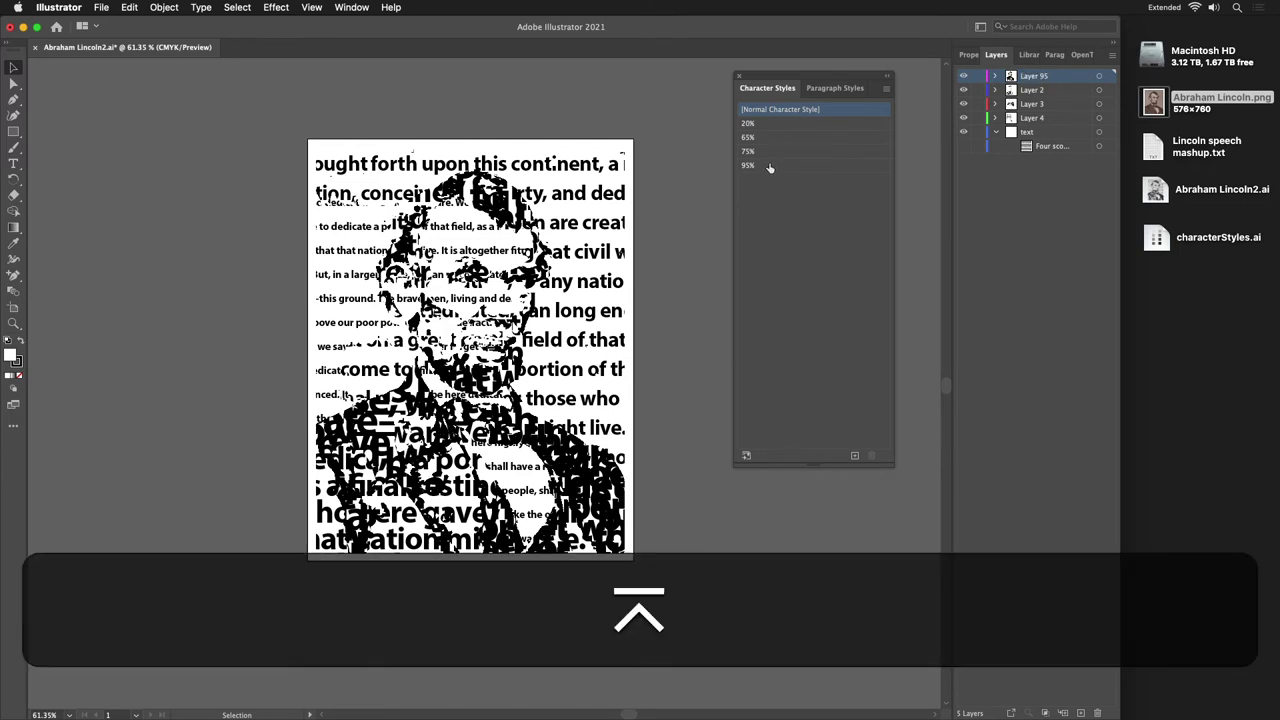
- Rename Layer 2 to Layer 75
{"action": "left_click", "coordinate": [1031, 90]}
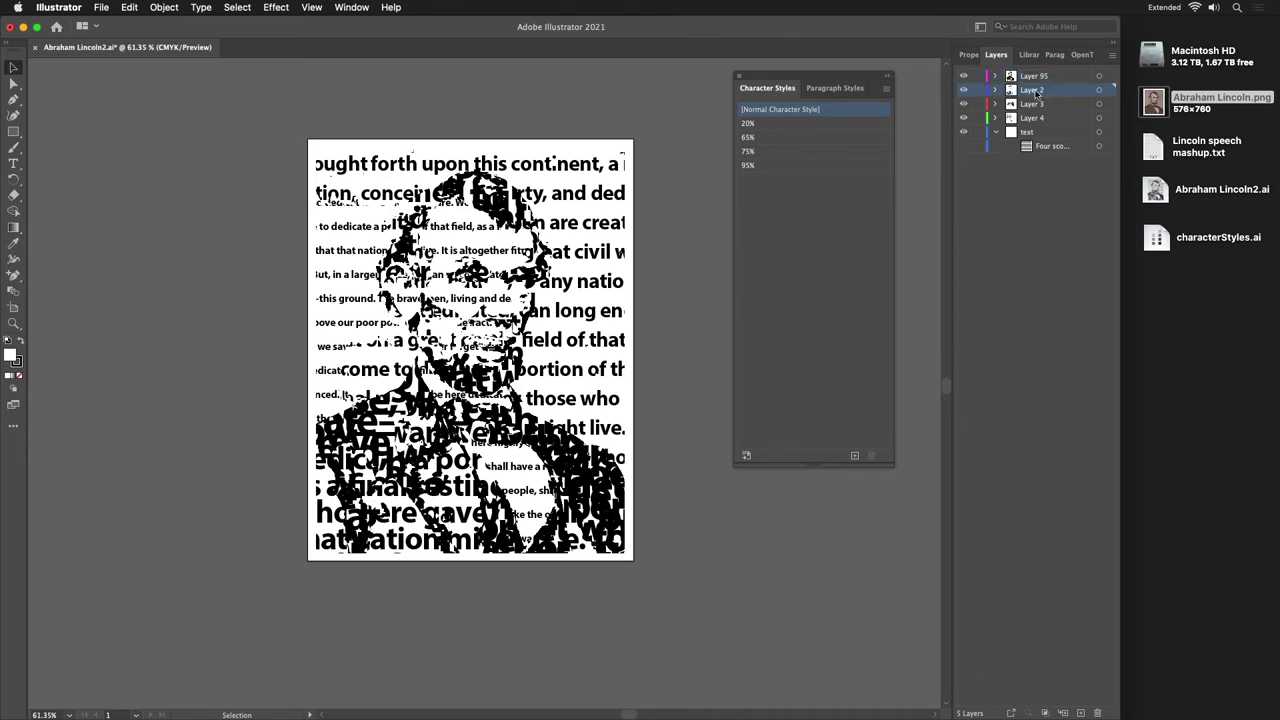
{"action": "double_click", "coordinate": [1031, 90]}
{"action": "type", "text": "75"}
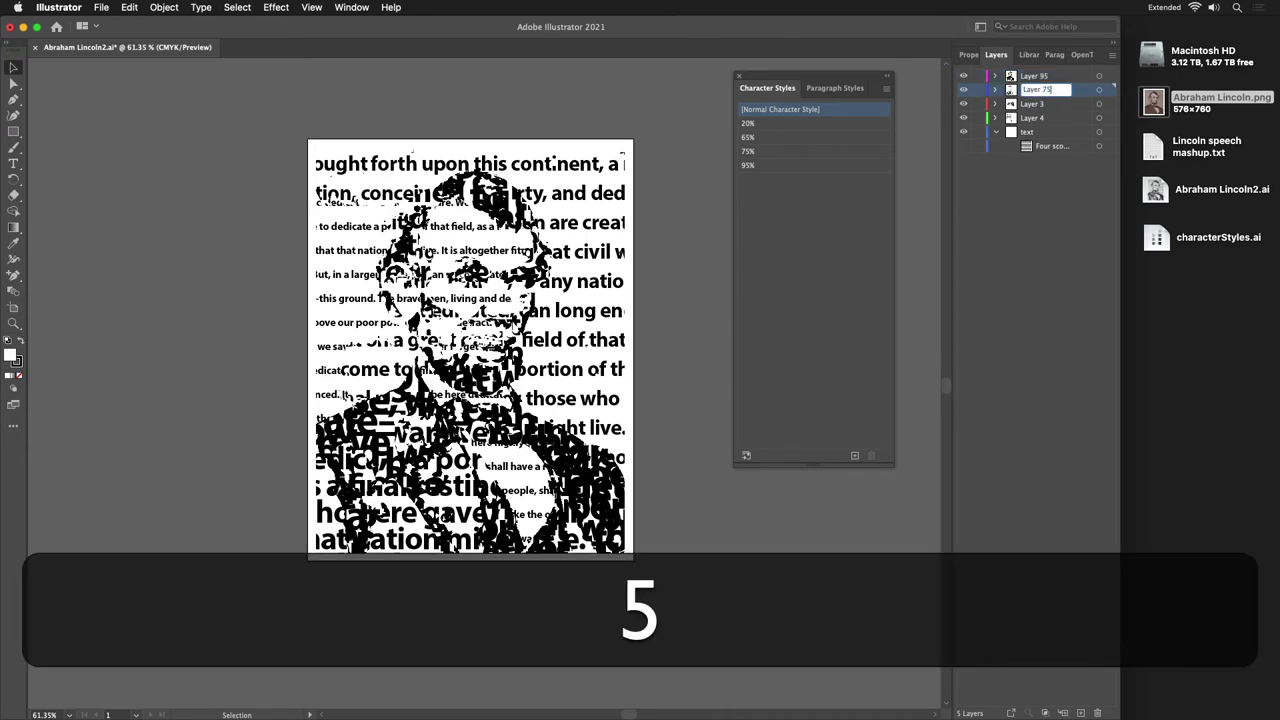
{"action": "key", "text": "Return"}
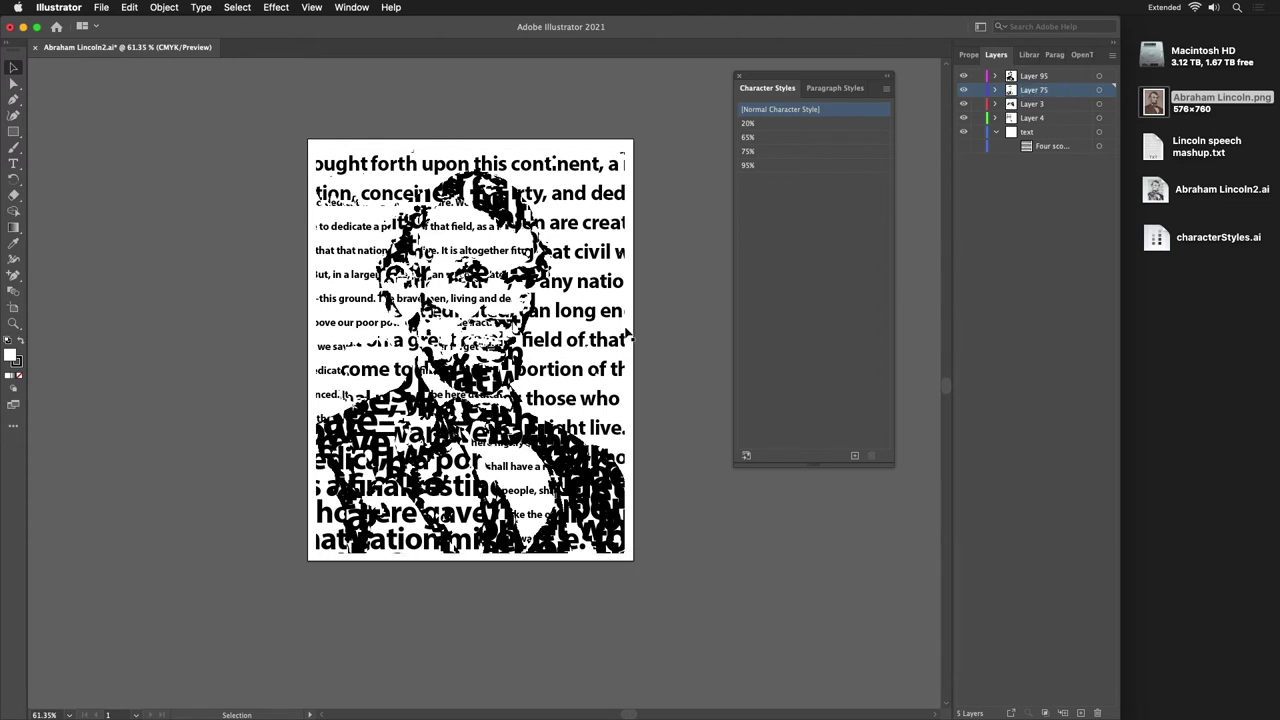
{"action": "left_click", "coordinate": [795, 283]}
{"action": "left_click", "coordinate": [1158, 102]}
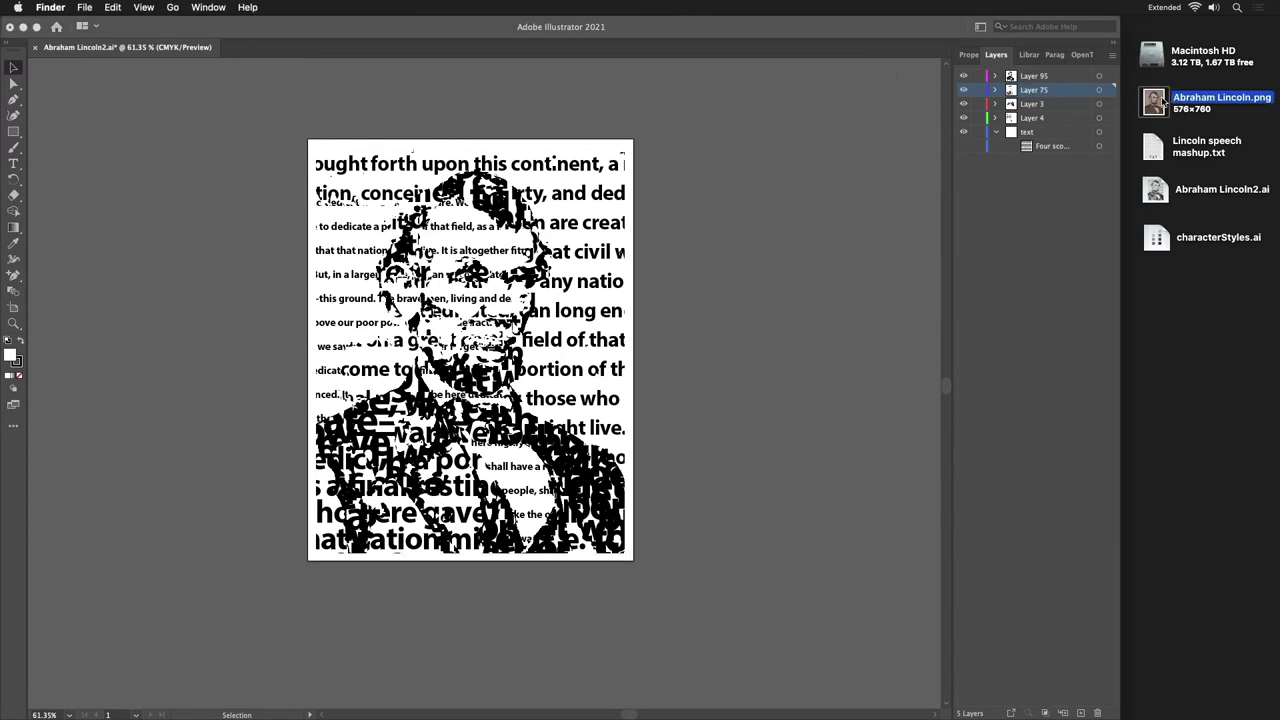
{"action": "key", "text": "space"}
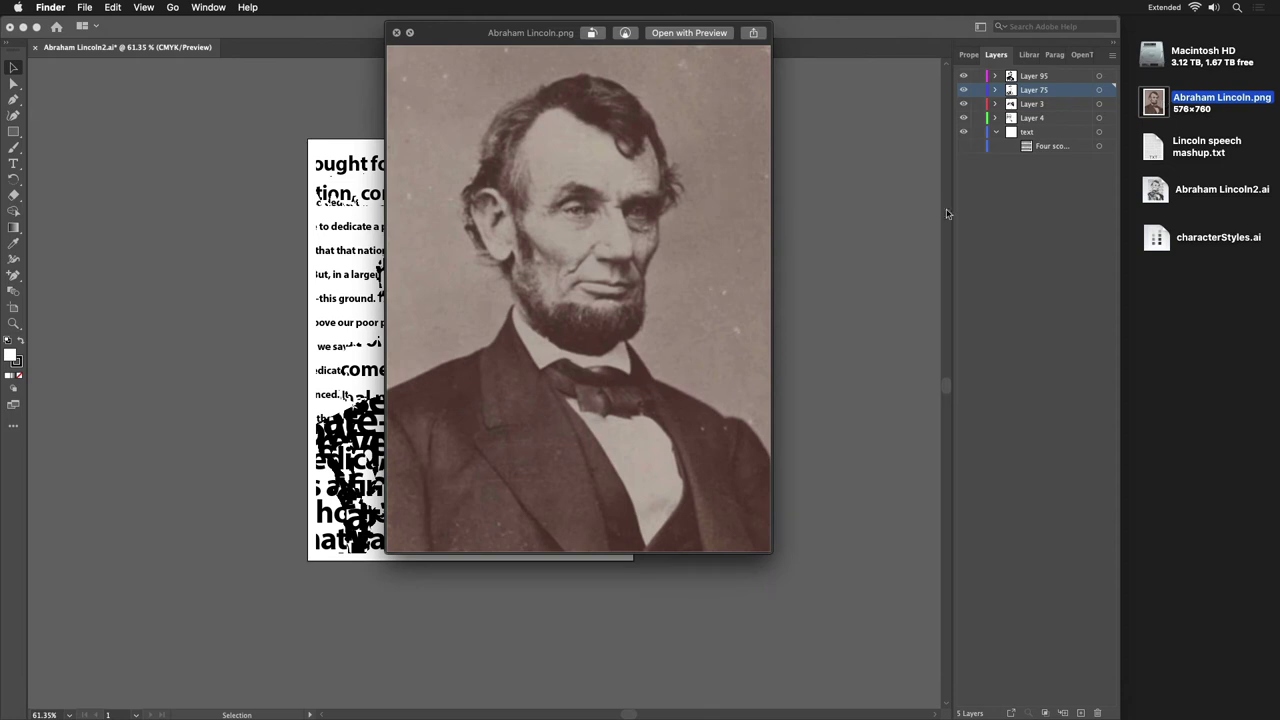
{"action": "key", "text": "space"}
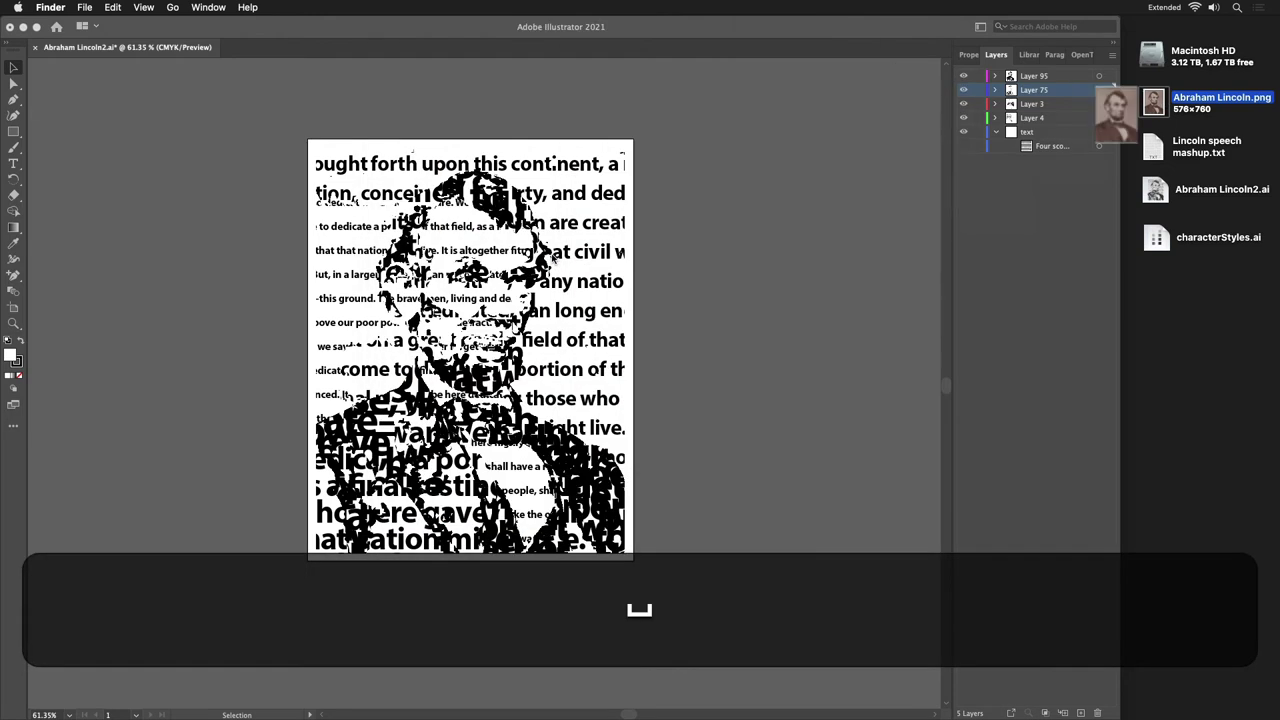
{"action": "left_click", "coordinate": [963, 106]}
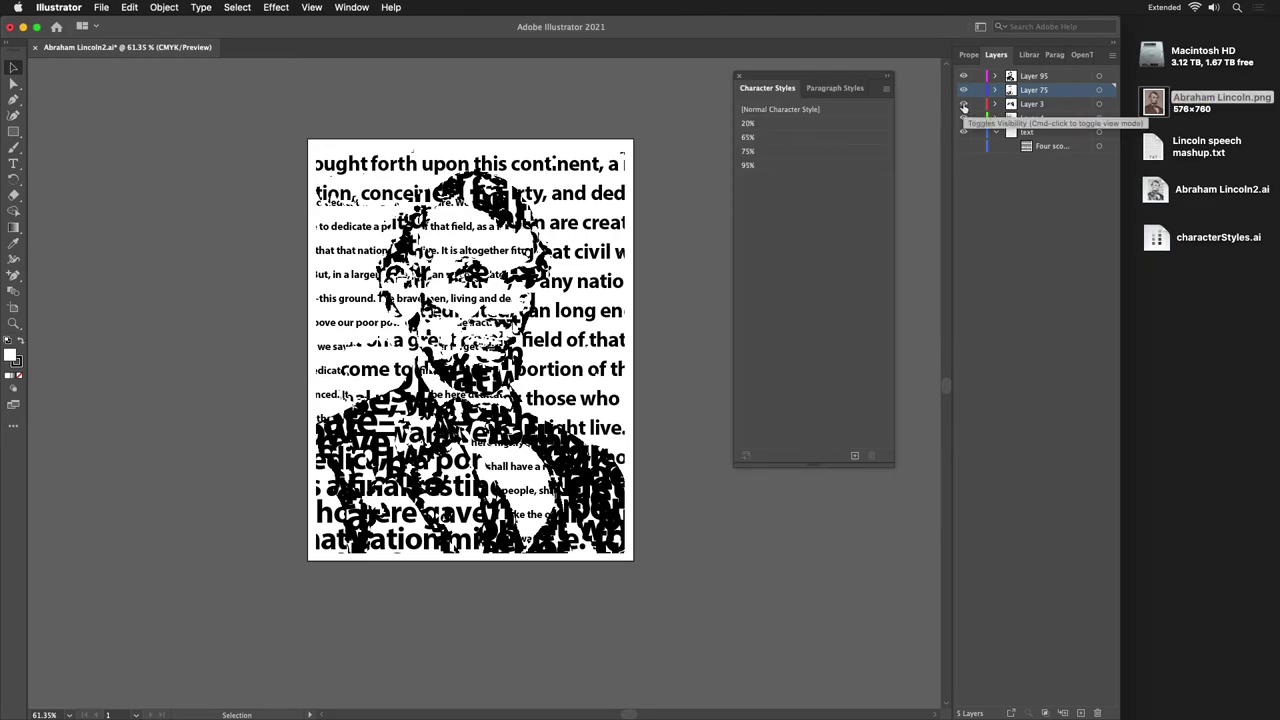
{"action": "left_click", "coordinate": [963, 104]}
{"action": "left_click", "coordinate": [963, 105]}
{"action": "left_click", "coordinate": [963, 105]}
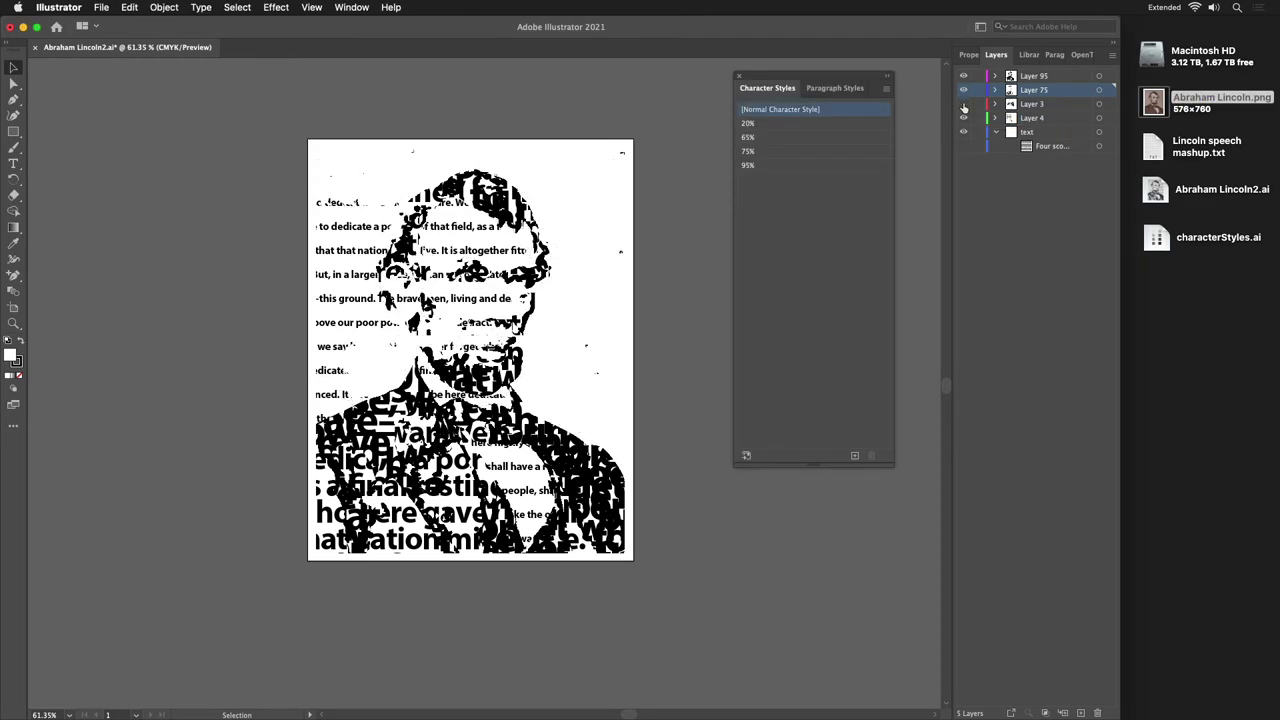
{"action": "left_click", "coordinate": [963, 105]}
{"action": "left_click", "coordinate": [963, 105]}
{"action": "left_click", "coordinate": [963, 105]}
{"action": "key", "text": "space"}
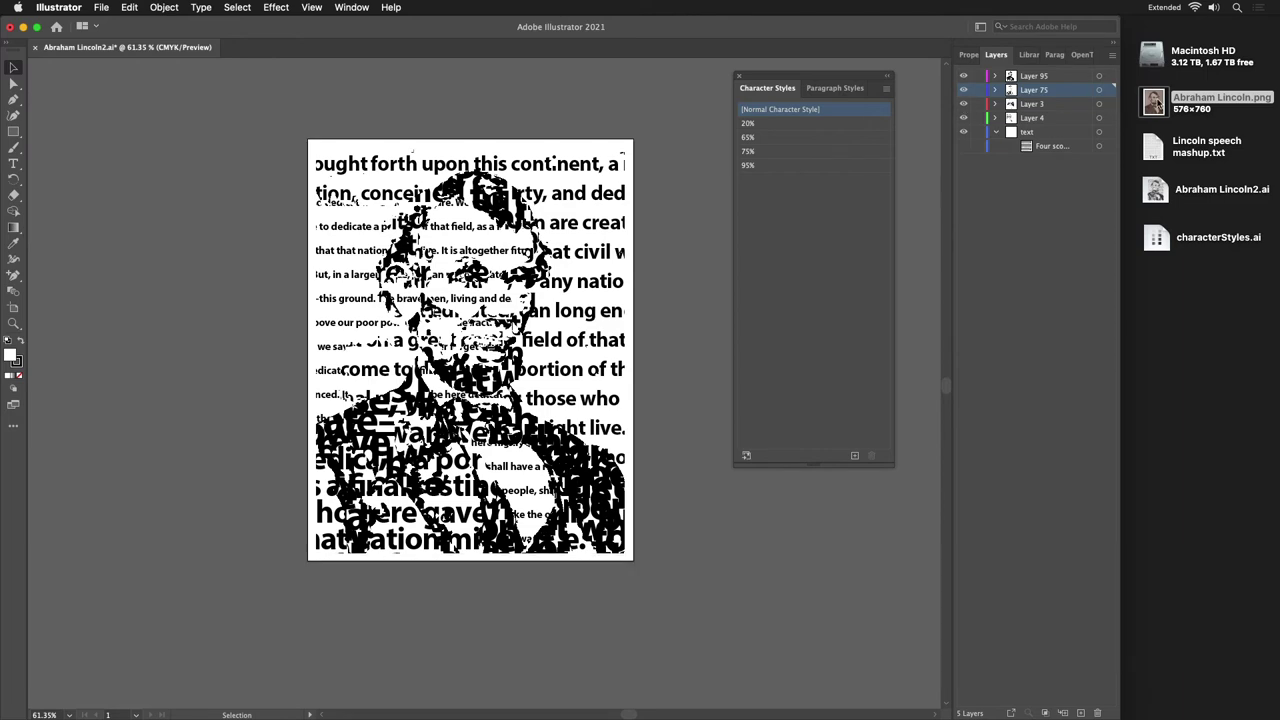
{"action": "left_click", "coordinate": [1150, 100]}
{"action": "key", "text": "space"}
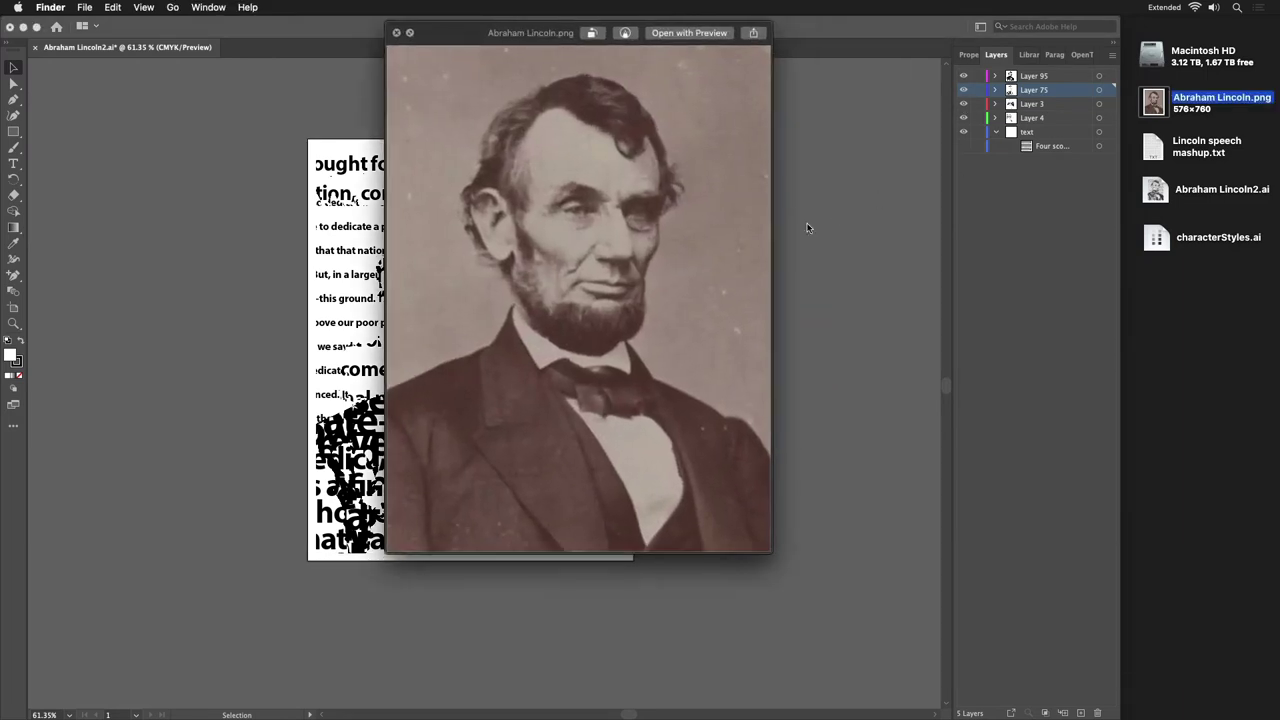
{"action": "key", "text": "space"}
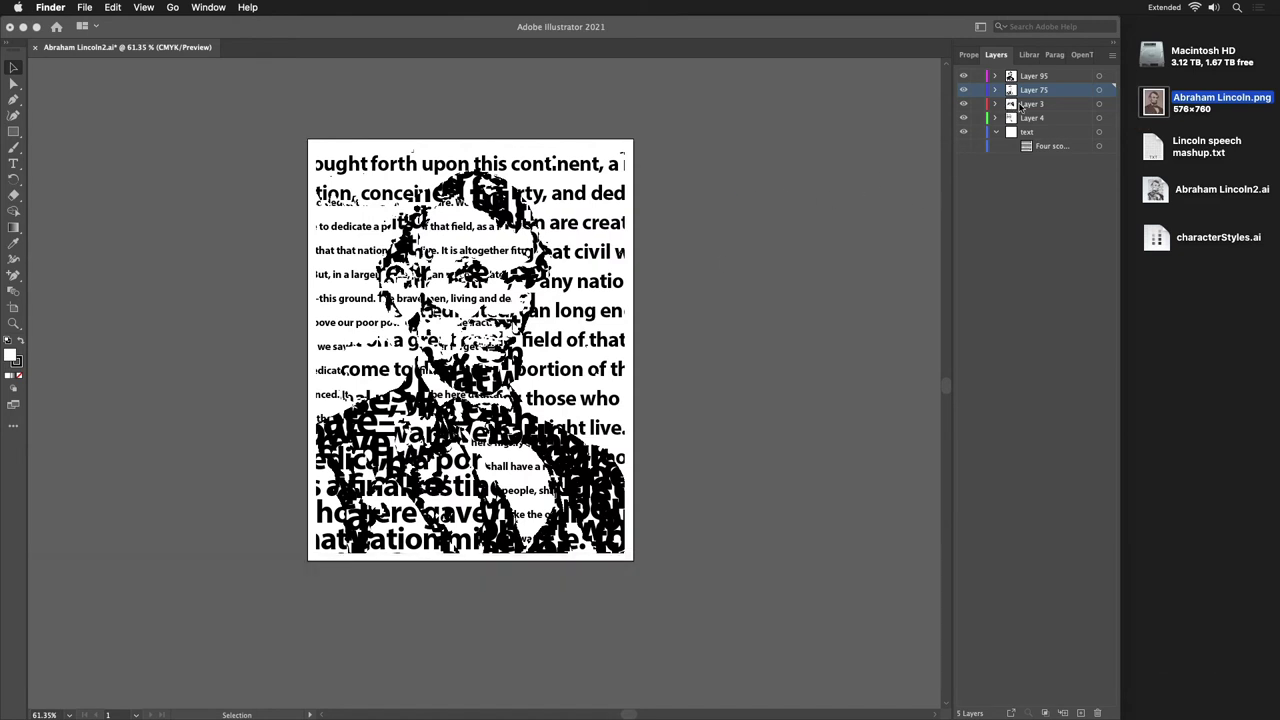
{"action": "left_click", "coordinate": [963, 108]}
{"action": "left_click", "coordinate": [963, 104]}
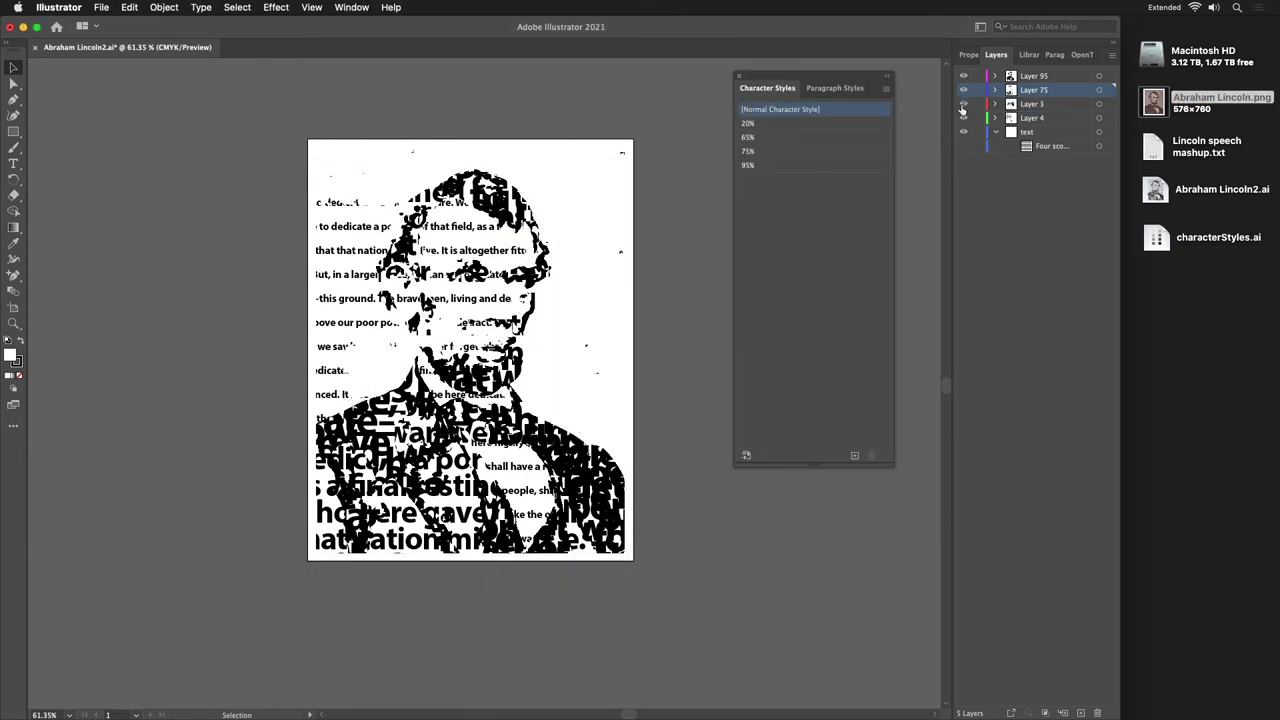
{"action": "left_click", "coordinate": [963, 104]}
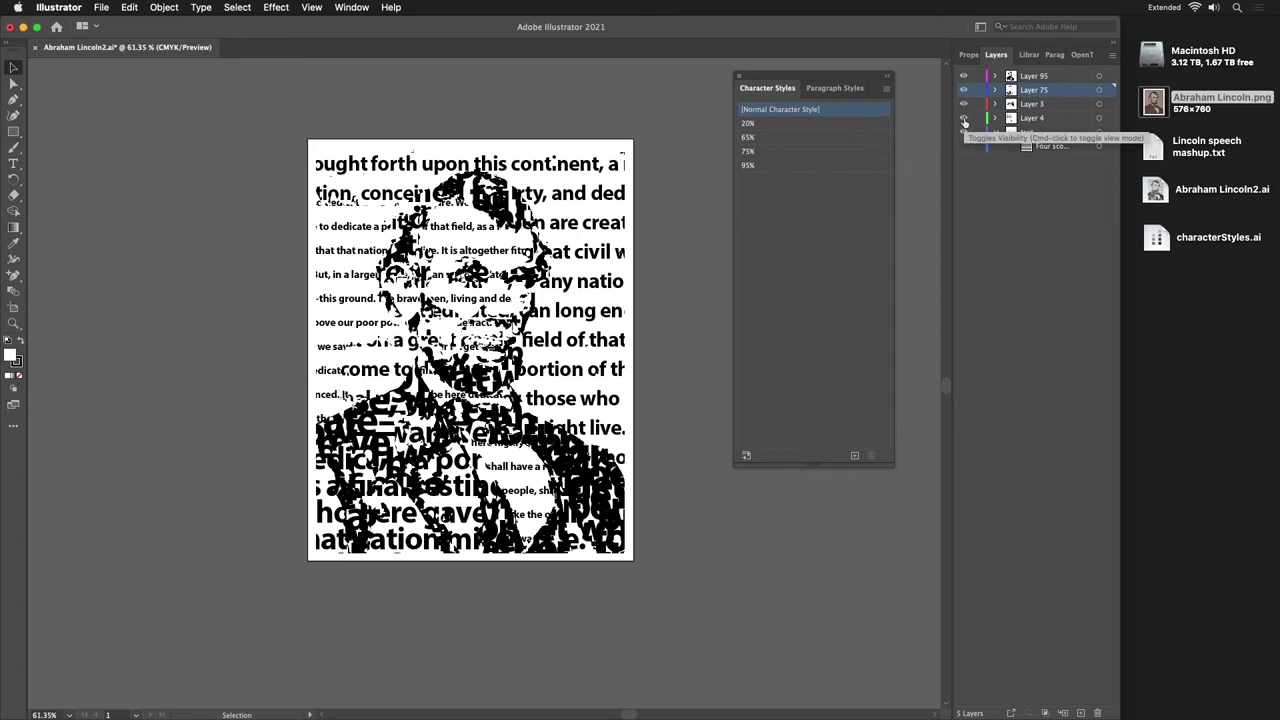
{"action": "left_click", "coordinate": [964, 118]}
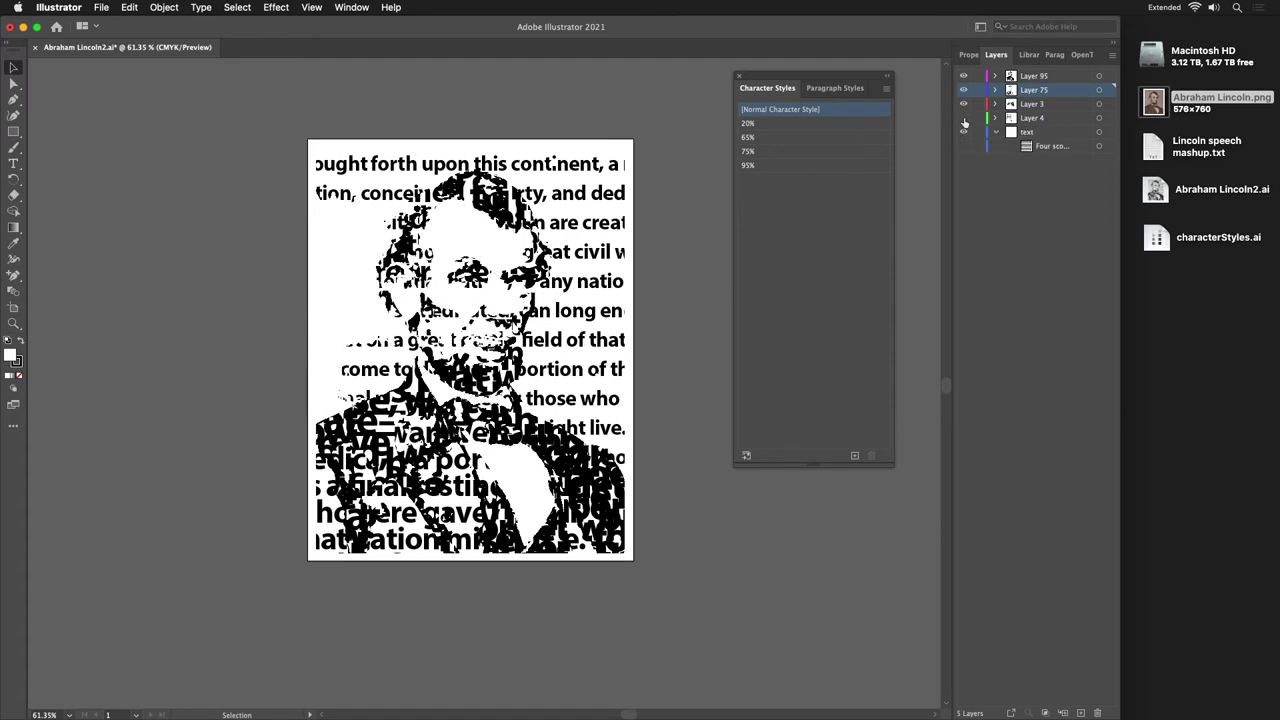
{"action": "left_click", "coordinate": [964, 119]}
{"action": "left_click", "coordinate": [964, 119]}
{"action": "left_click", "coordinate": [964, 119]}
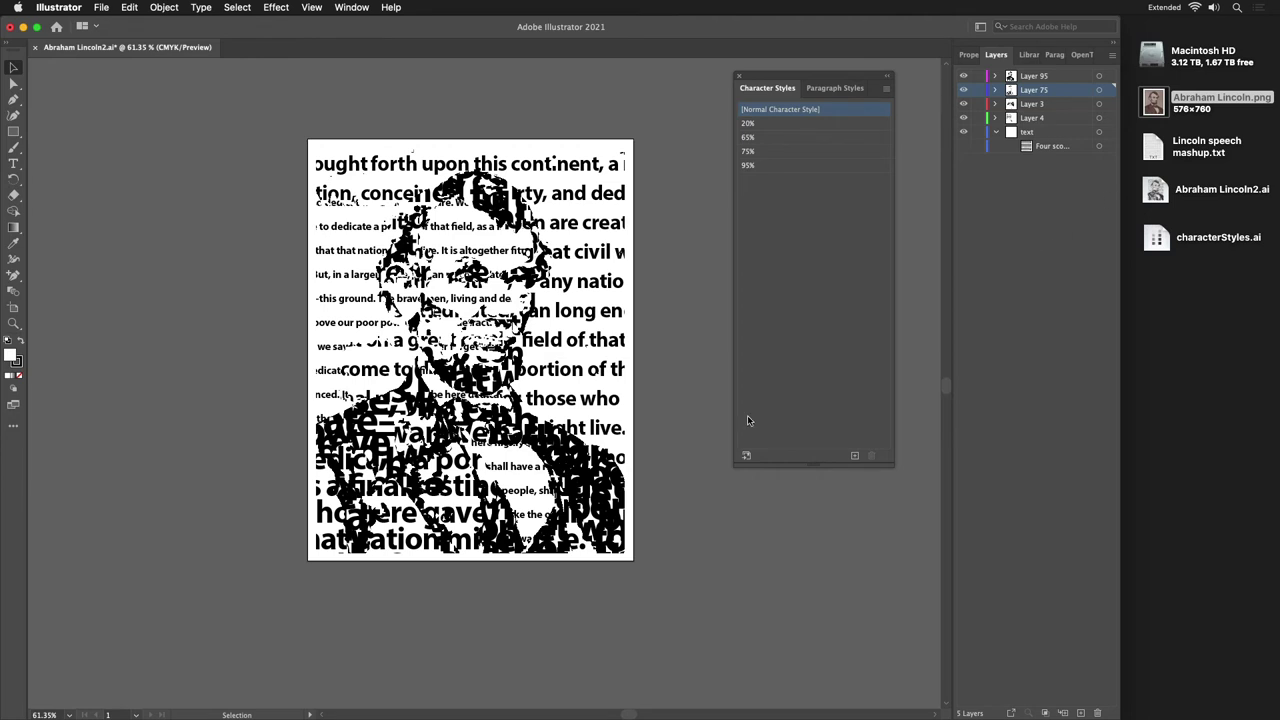
- Select Layer 95's clipped text via Edit Contents and apply the 95% character style
{"action": "left_click", "coordinate": [1035, 77]}
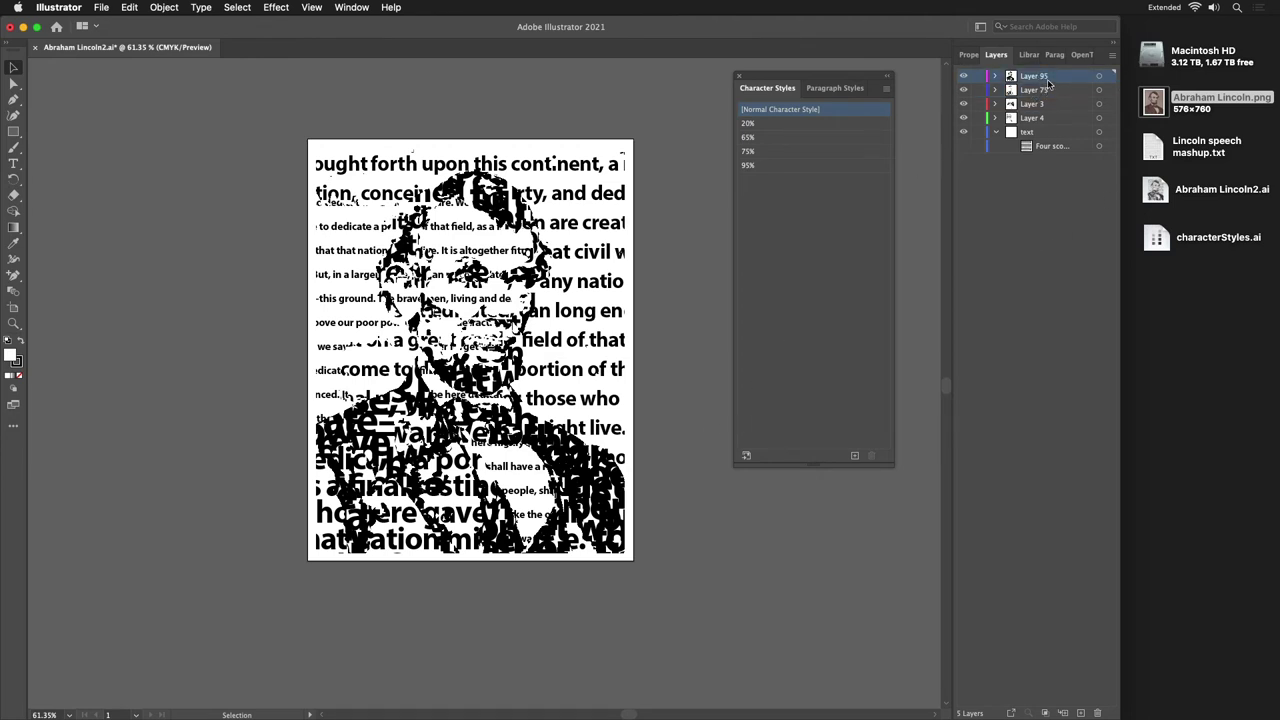
{"action": "left_click", "coordinate": [1099, 77]}
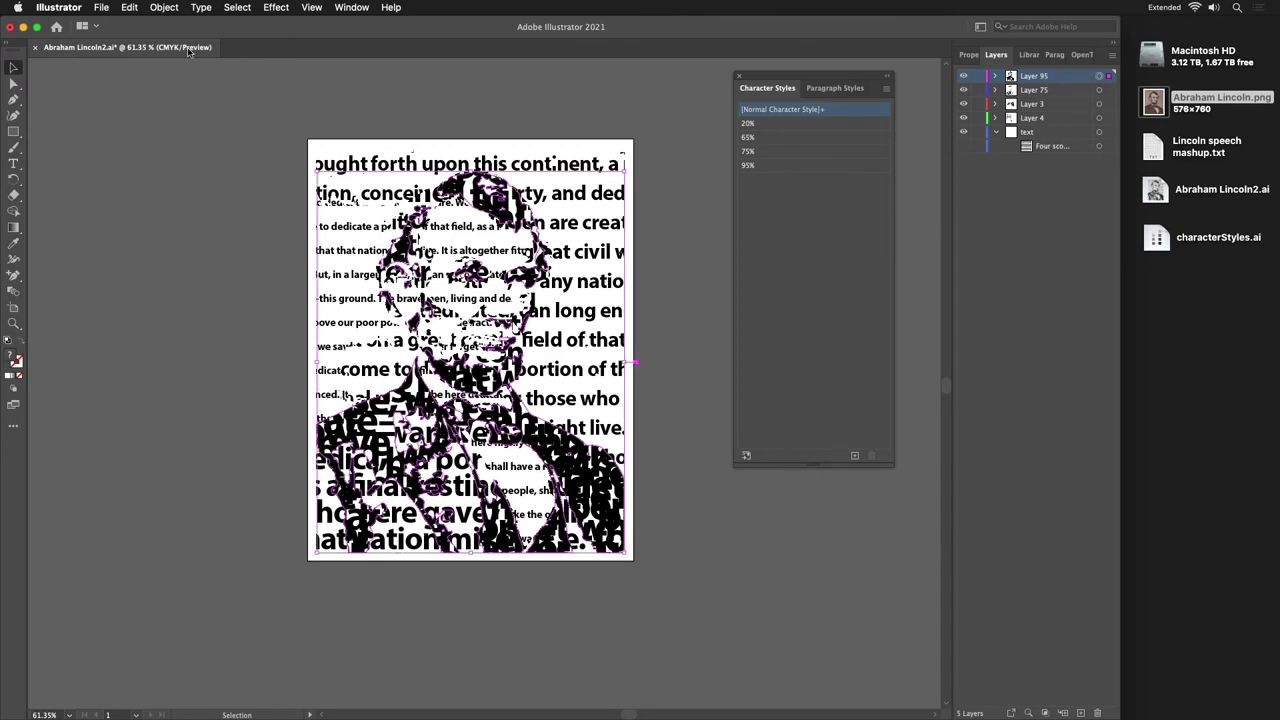
{"action": "left_click", "coordinate": [171, 7]}
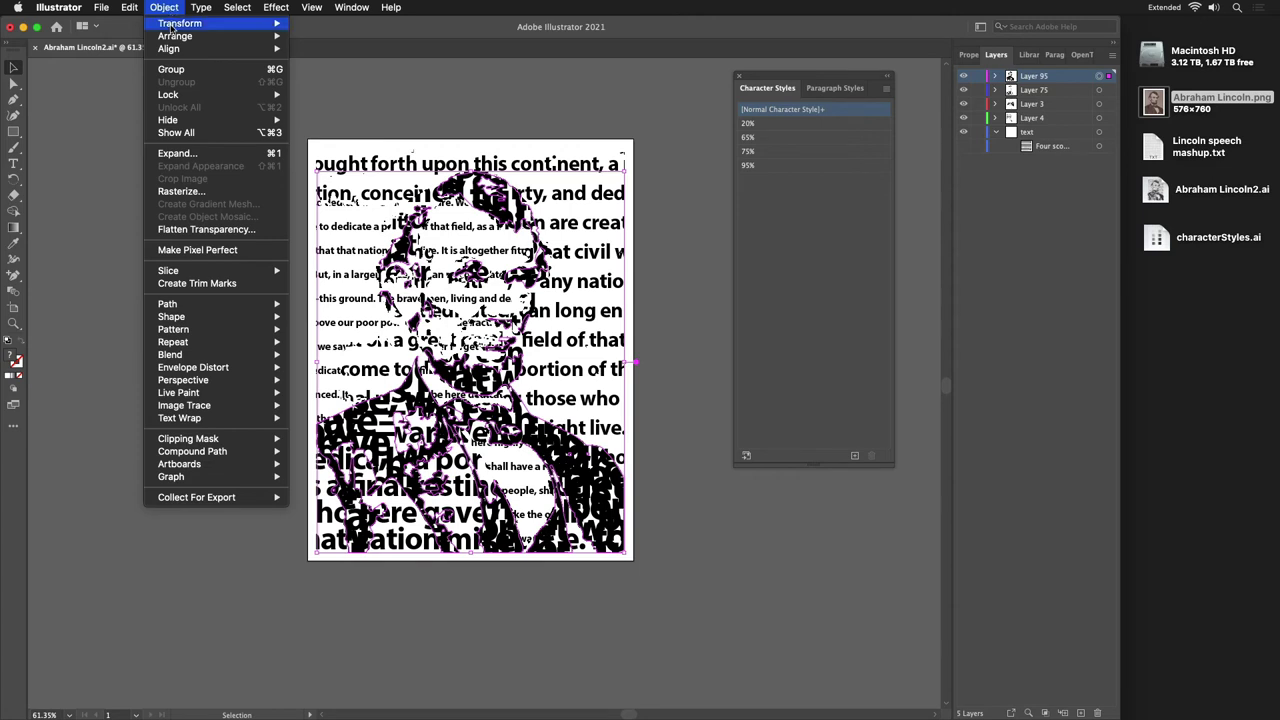
{"action": "mouse_move", "coordinate": [199, 443]}
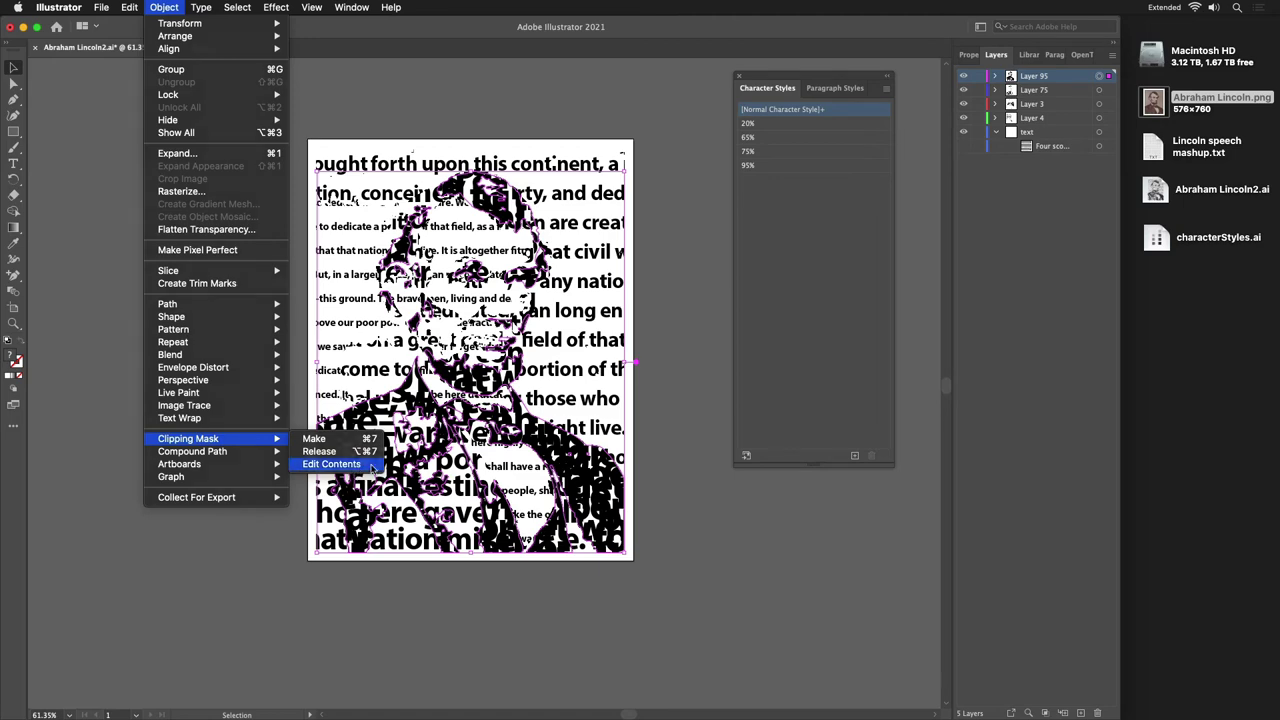
{"action": "left_click", "coordinate": [331, 464]}
{"action": "key", "text": "Right"}
{"action": "key", "text": "Right"}
{"action": "key", "text": "Up"}
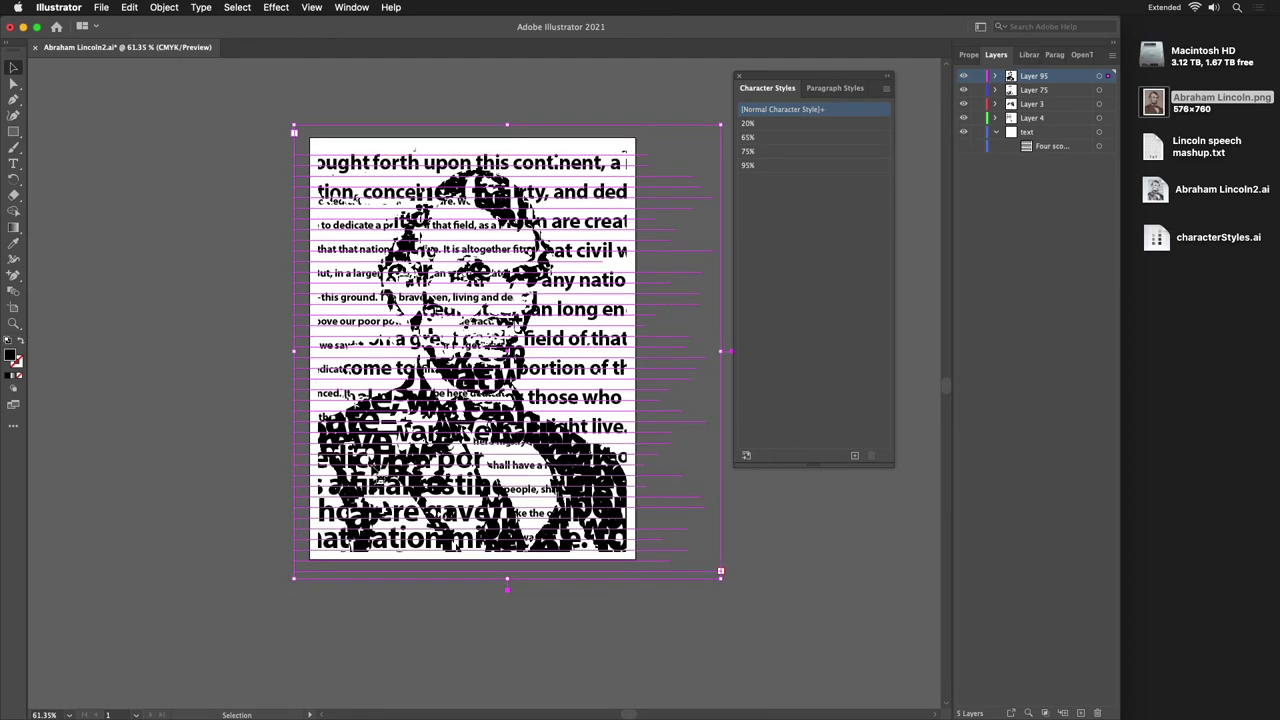
{"action": "left_click", "coordinate": [767, 166]}
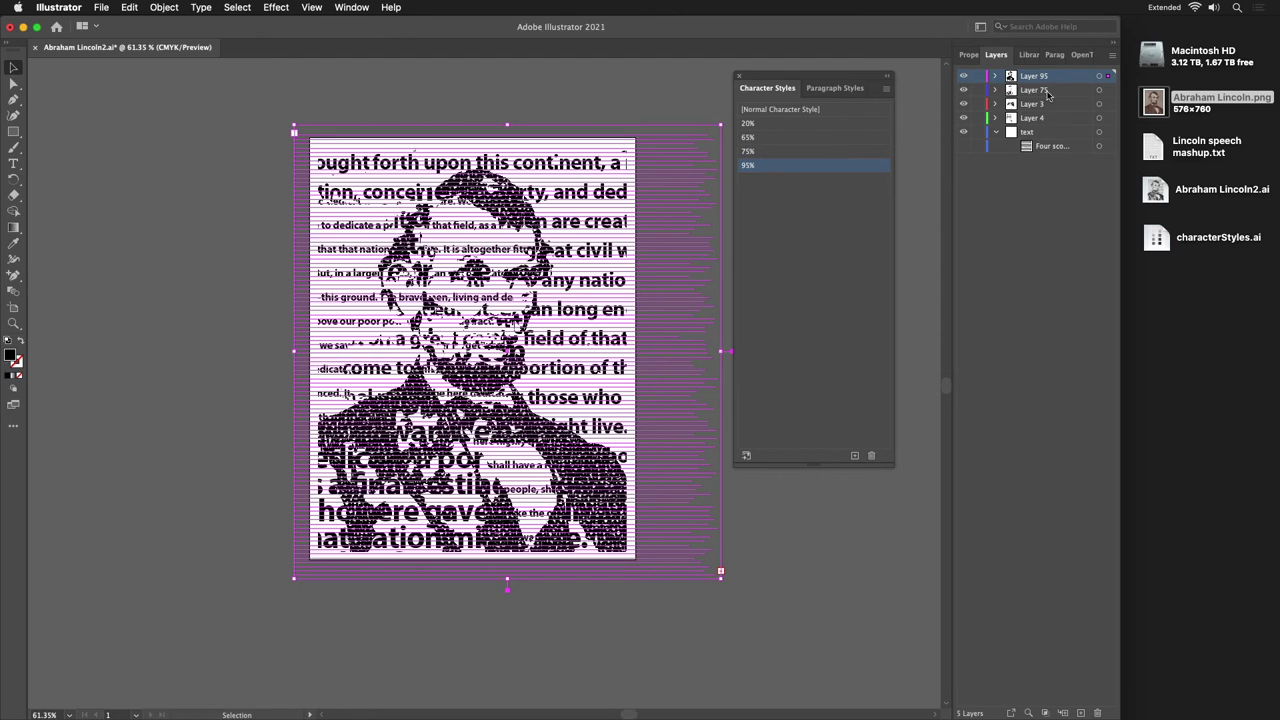
- Select Layer 75's clipped text via Edit Contents and apply the 75% character style
{"action": "left_click", "coordinate": [1100, 91]}
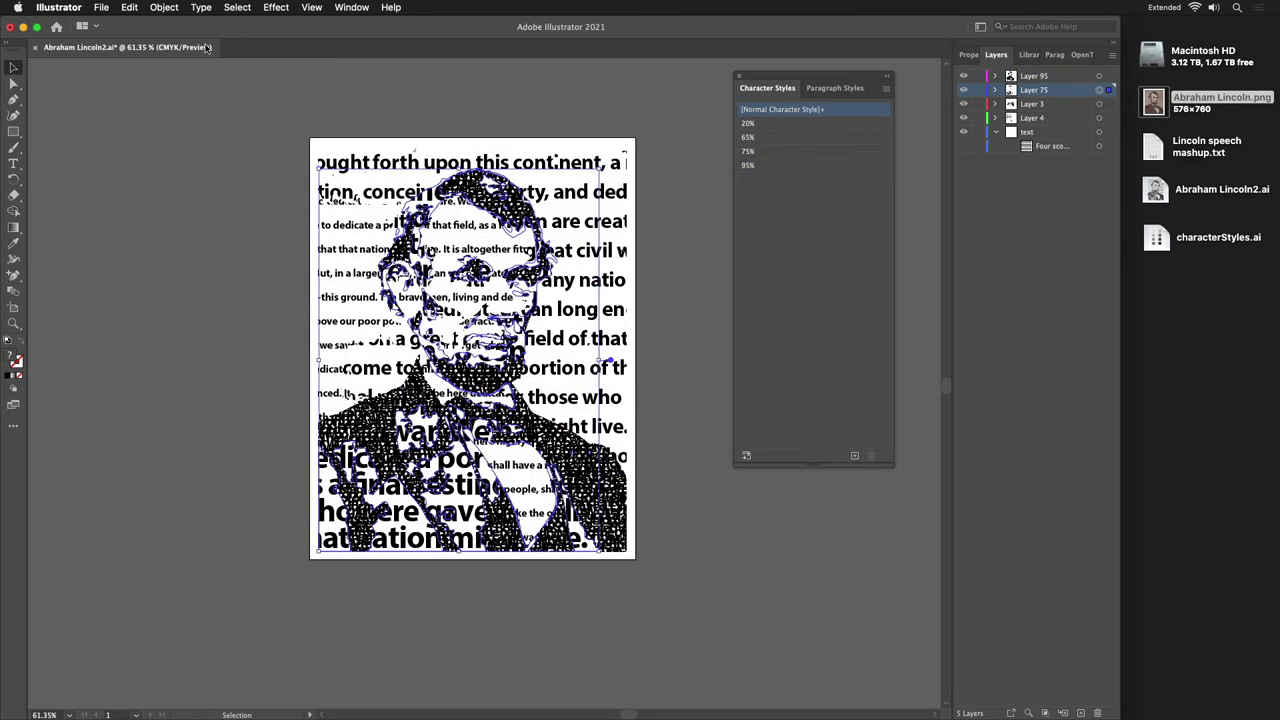
{"action": "left_click", "coordinate": [164, 7]}
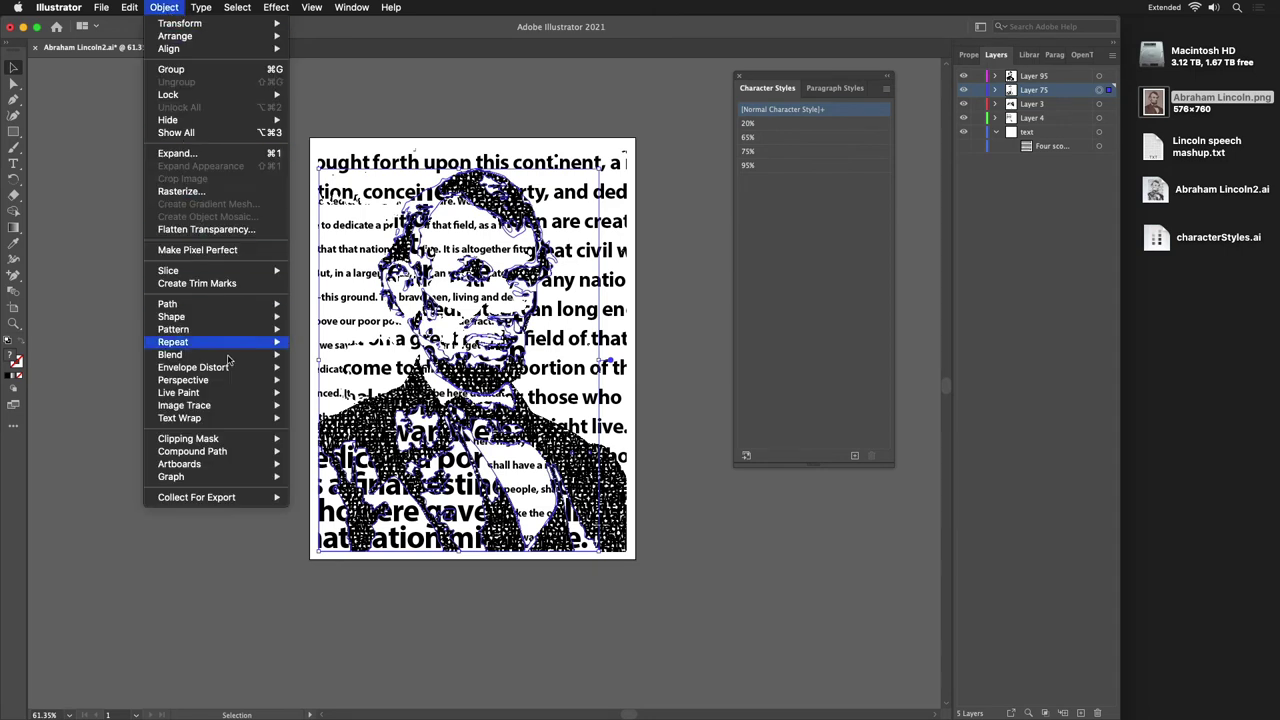
{"action": "mouse_move", "coordinate": [240, 441]}
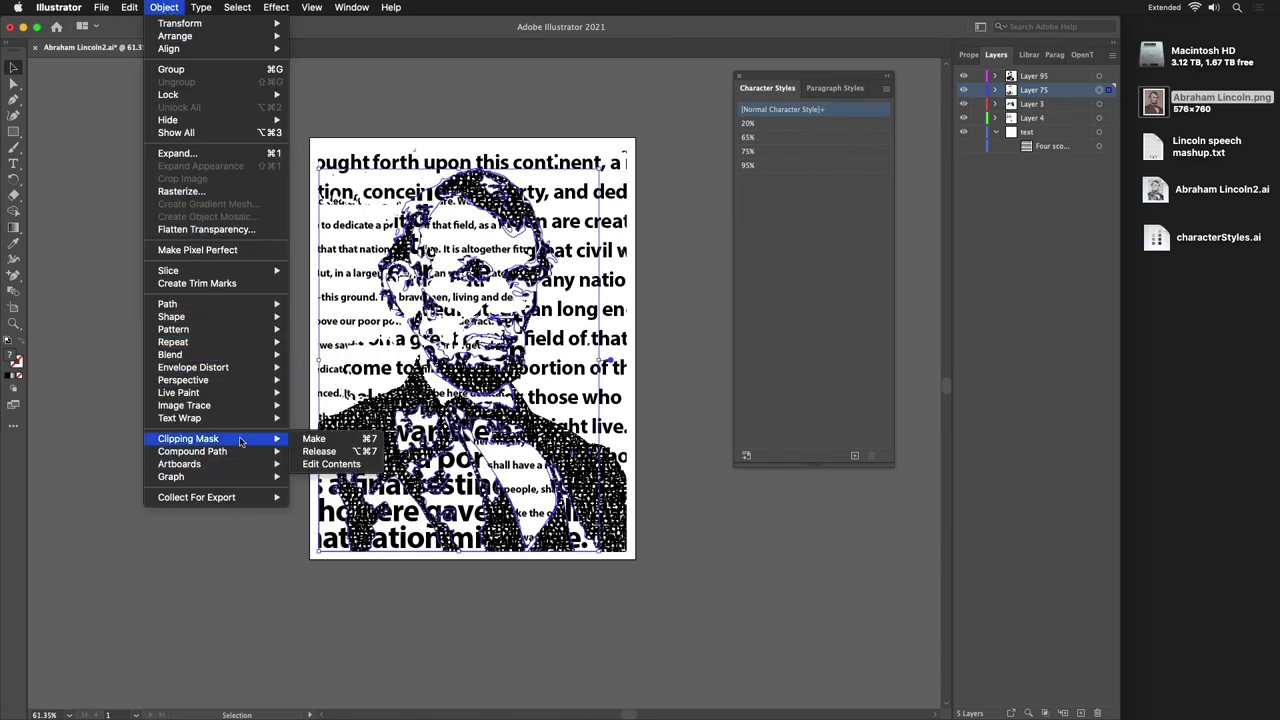
{"action": "left_click", "coordinate": [332, 464]}
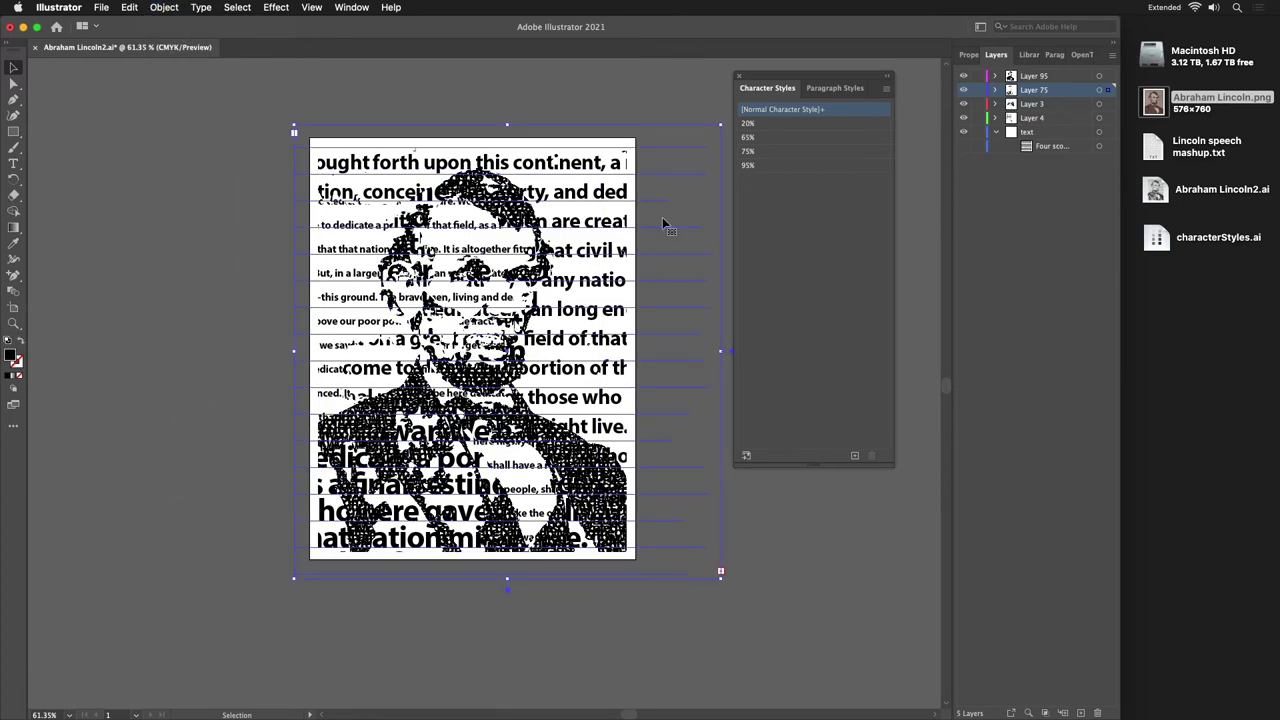
{"action": "left_click", "coordinate": [768, 152]}
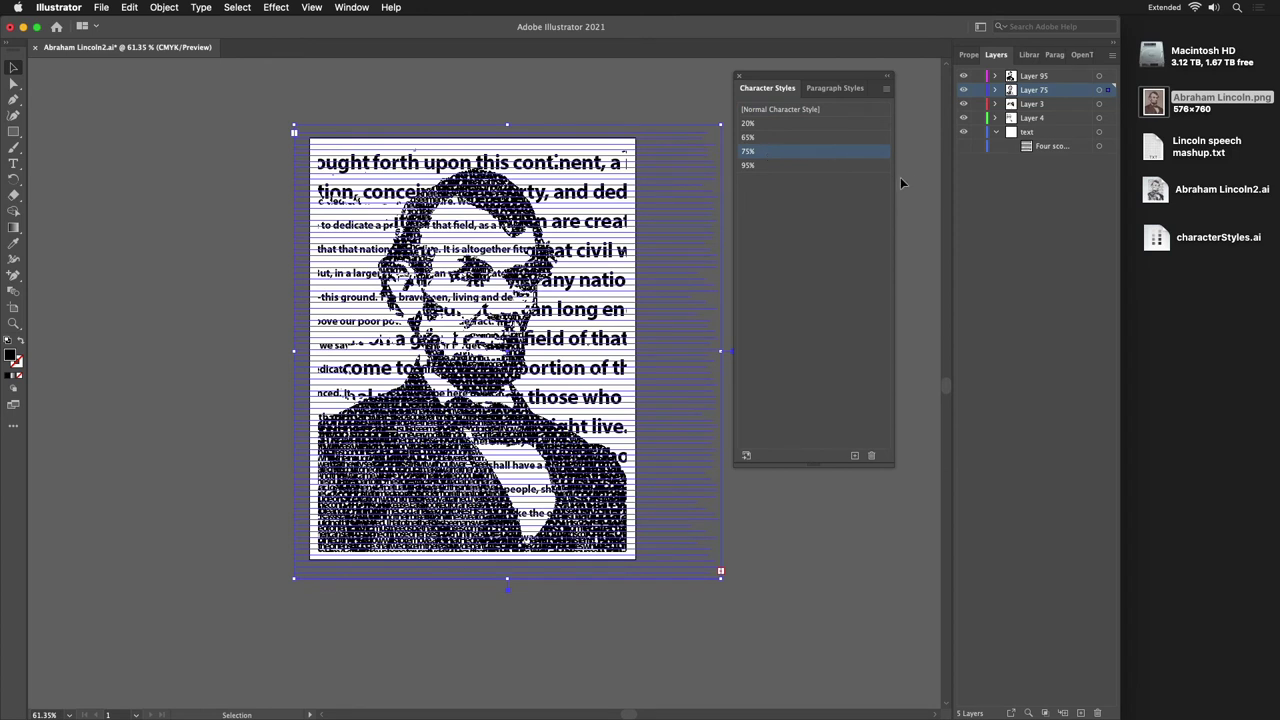
{"action": "left_click", "coordinate": [1096, 107]}
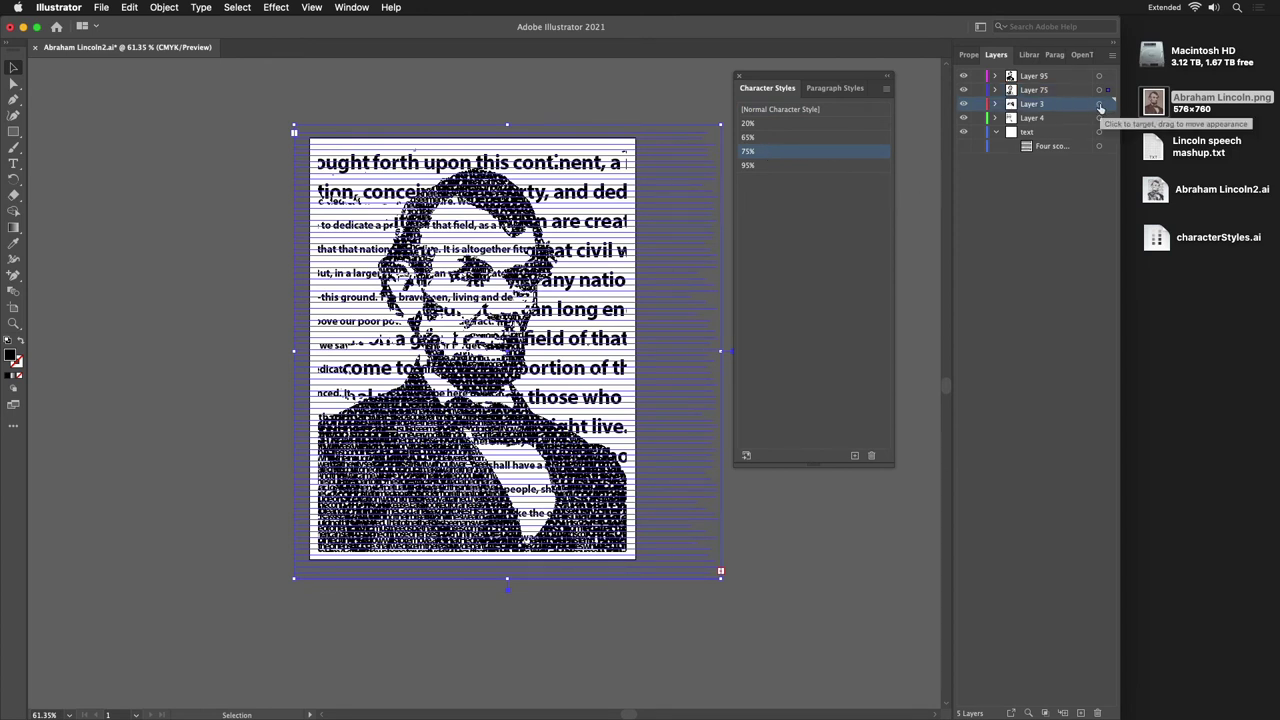
{"action": "left_click", "coordinate": [1099, 104]}
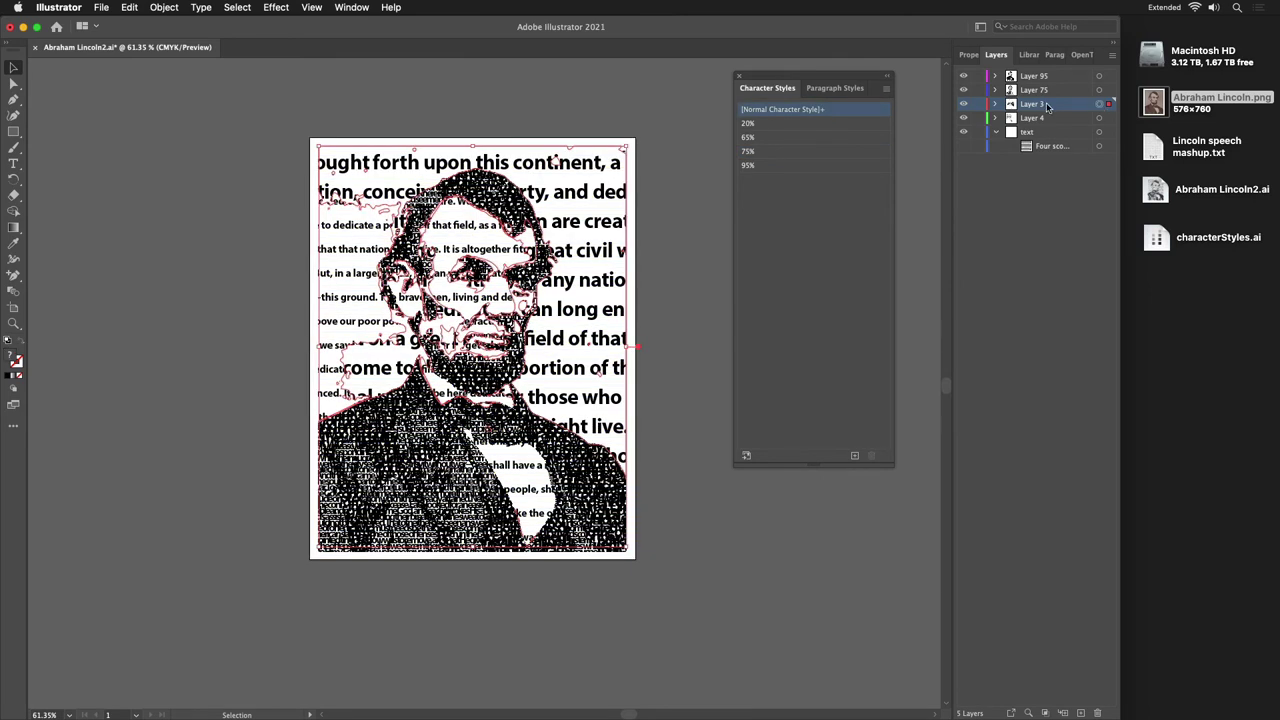
- Rename Layer 3 to 'Layer 65'
{"action": "double_click", "coordinate": [1036, 108]}
{"action": "type", "text": "65"}
{"action": "key", "text": "Return"}
- Rename Layer 4 to 'Layer 20'
{"action": "left_click", "coordinate": [1031, 133]}
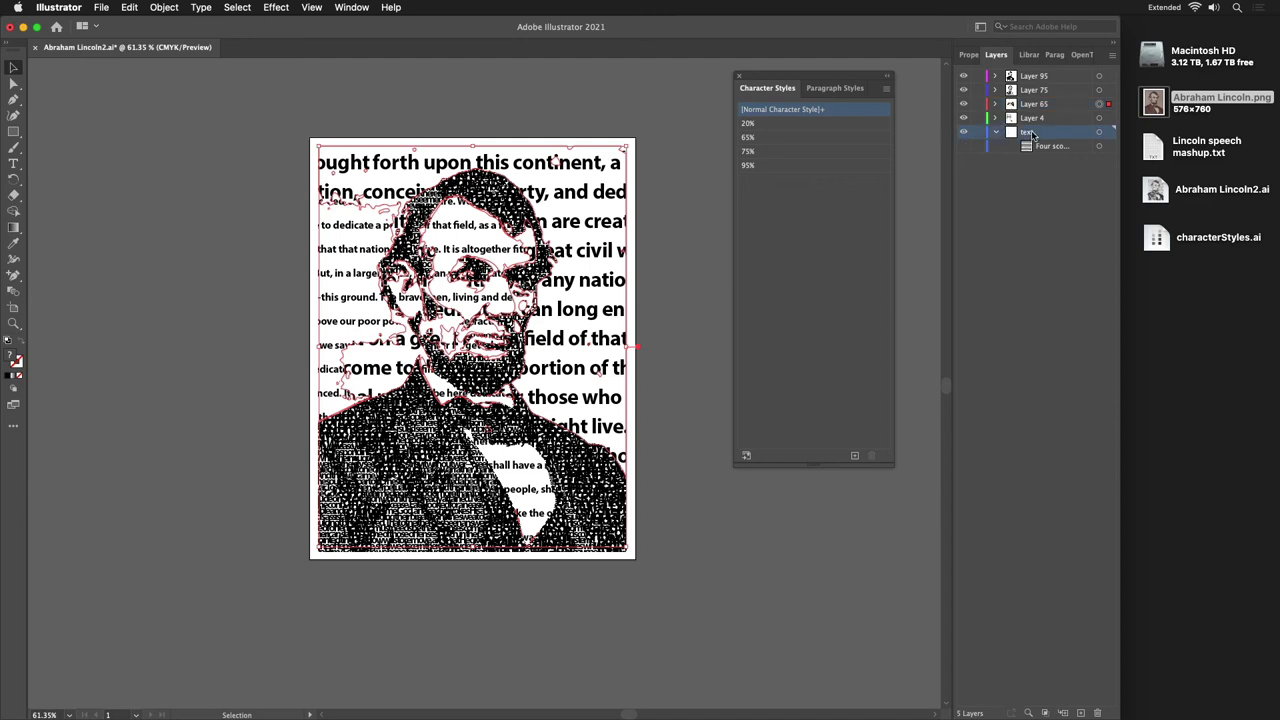
{"action": "double_click", "coordinate": [1031, 133]}
{"action": "double_click", "coordinate": [1036, 118]}
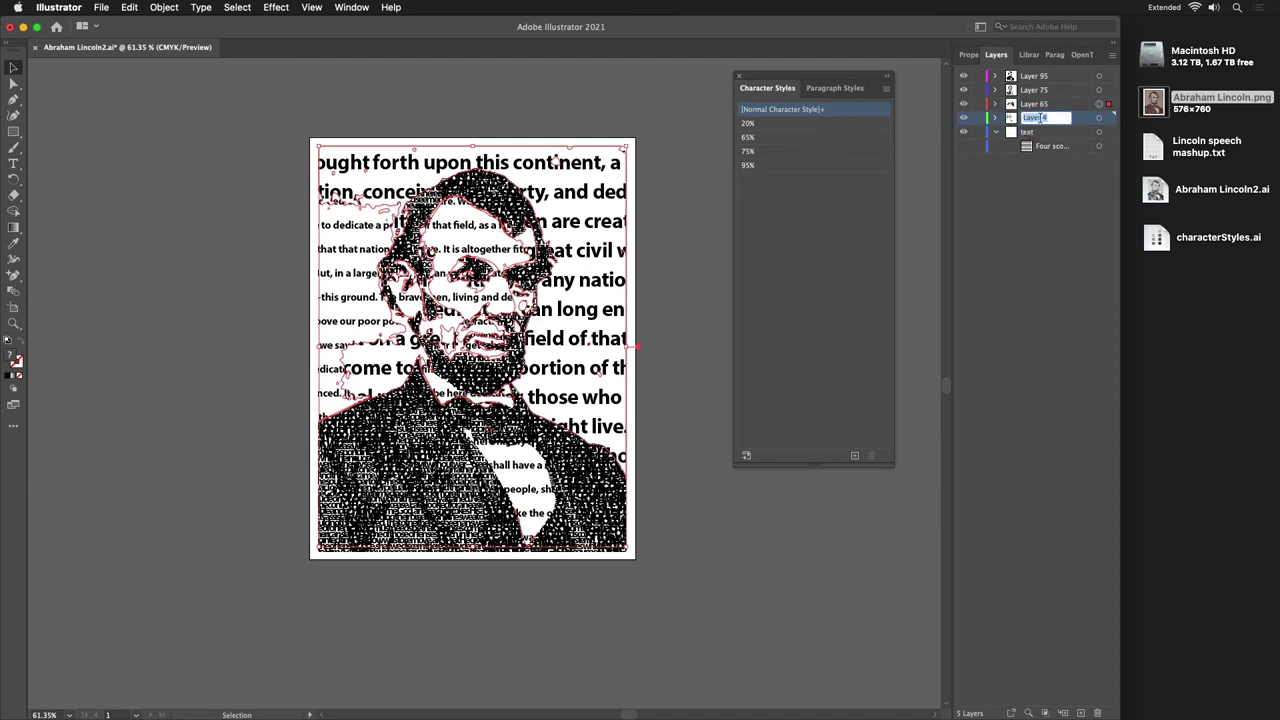
{"action": "left_click", "coordinate": [1043, 118]}
{"action": "type", "text": "20"}
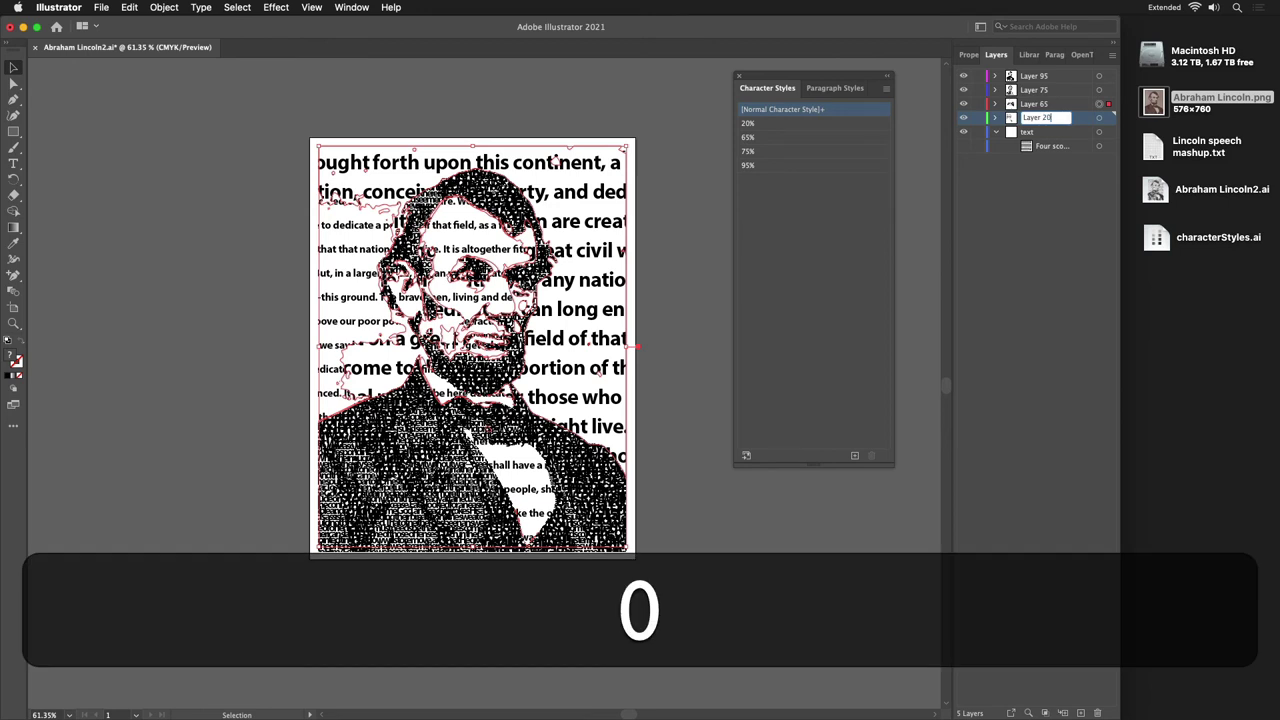
{"action": "key", "text": "Return"}
{"action": "left_click", "coordinate": [1080, 108]}
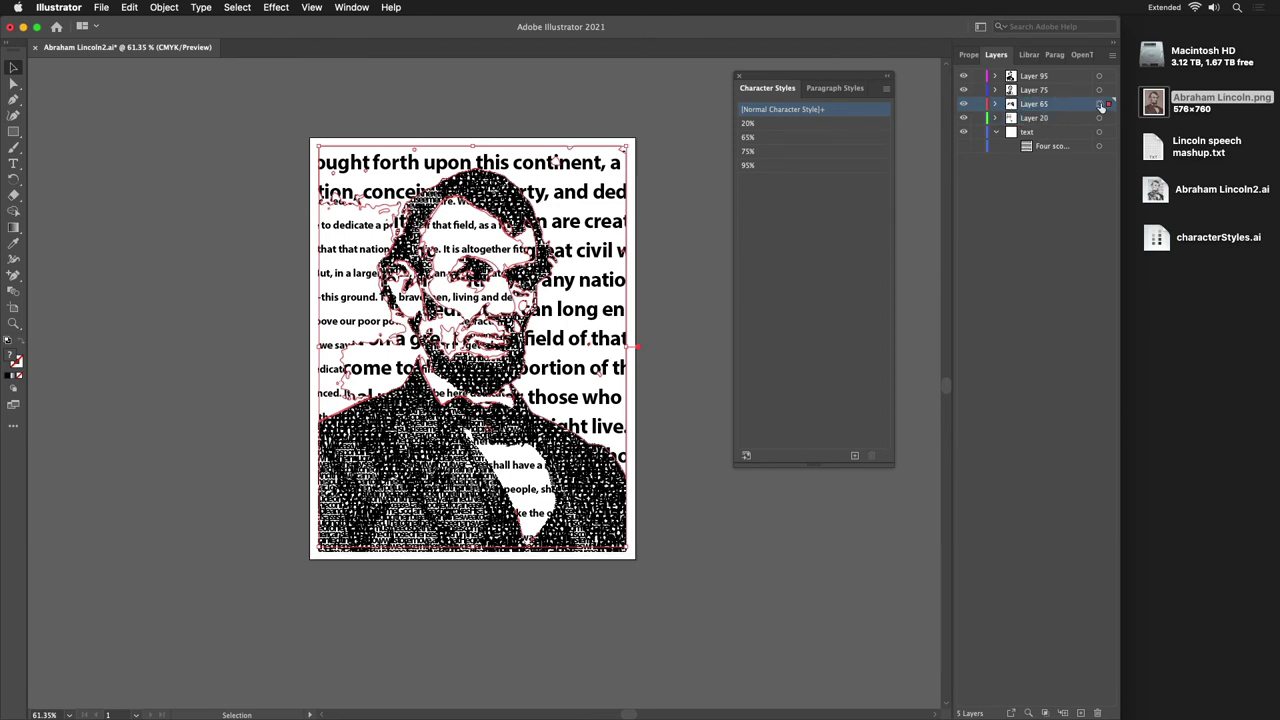
- Edit the contents of Layer 65's clipping mask and apply the 65% character style to its text
{"action": "left_click", "coordinate": [170, 8]}
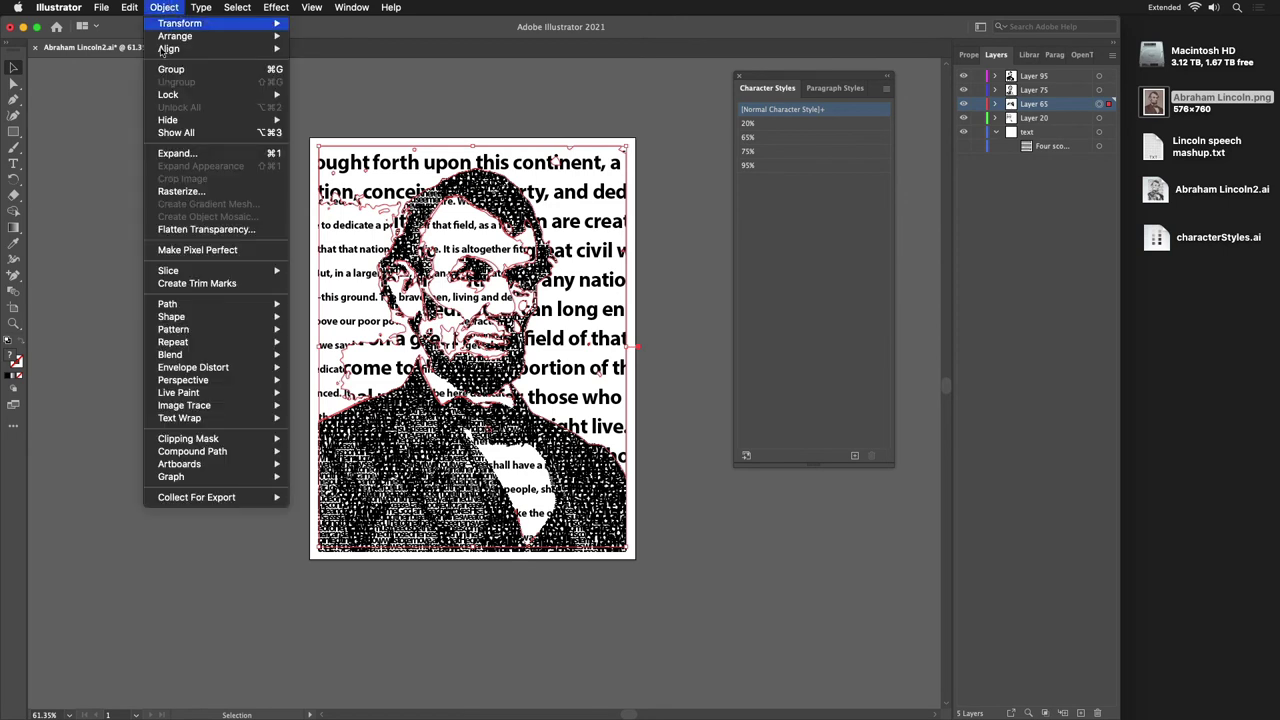
{"action": "mouse_move", "coordinate": [188, 440]}
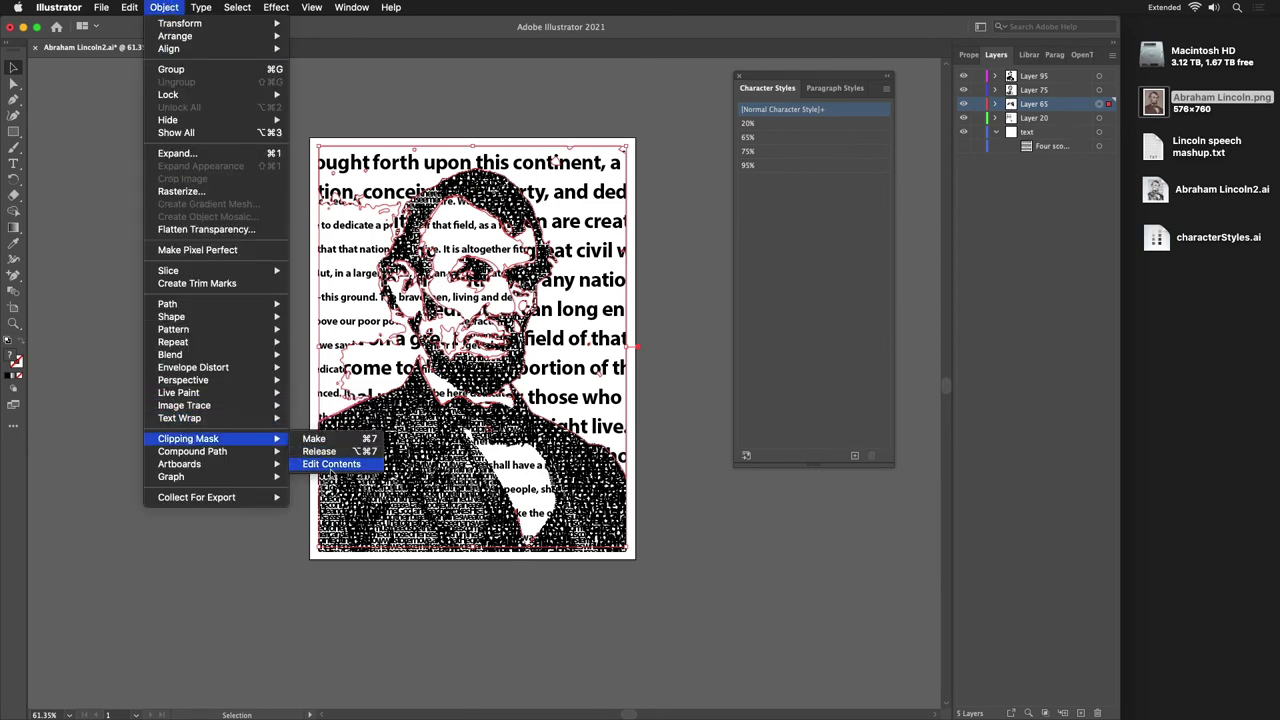
{"action": "left_click", "coordinate": [333, 465]}
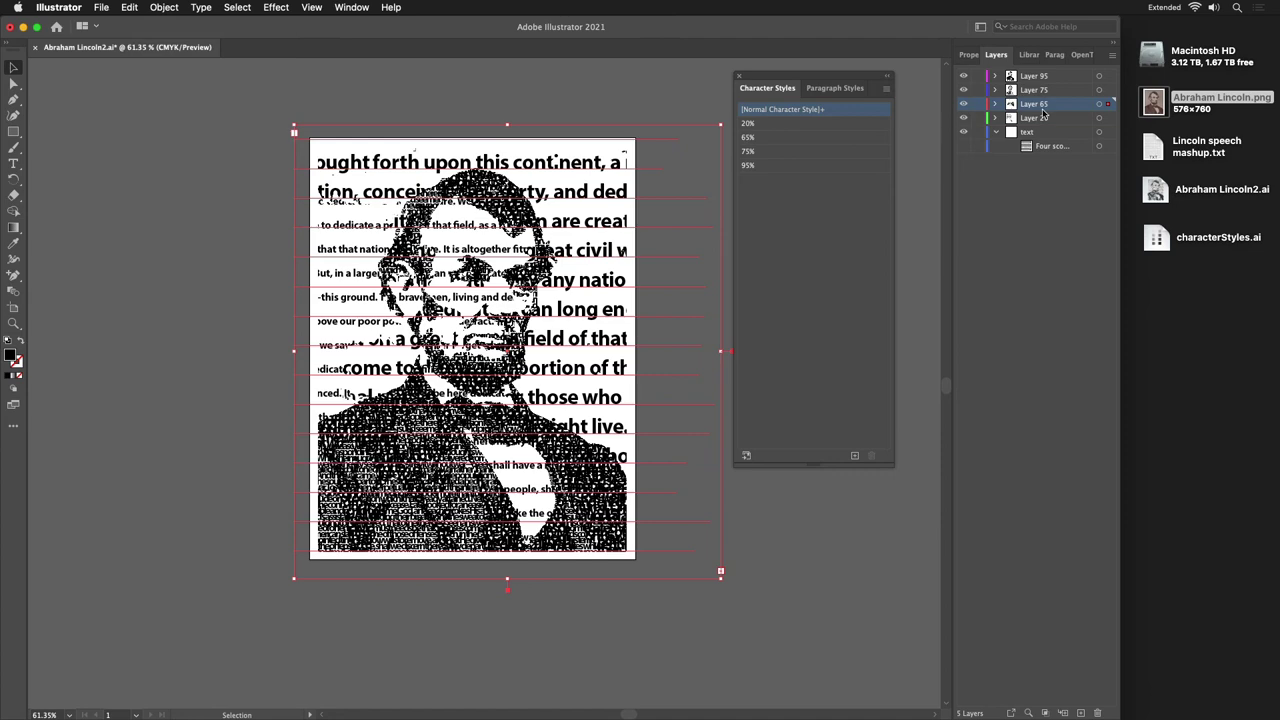
{"action": "left_click", "coordinate": [762, 139]}
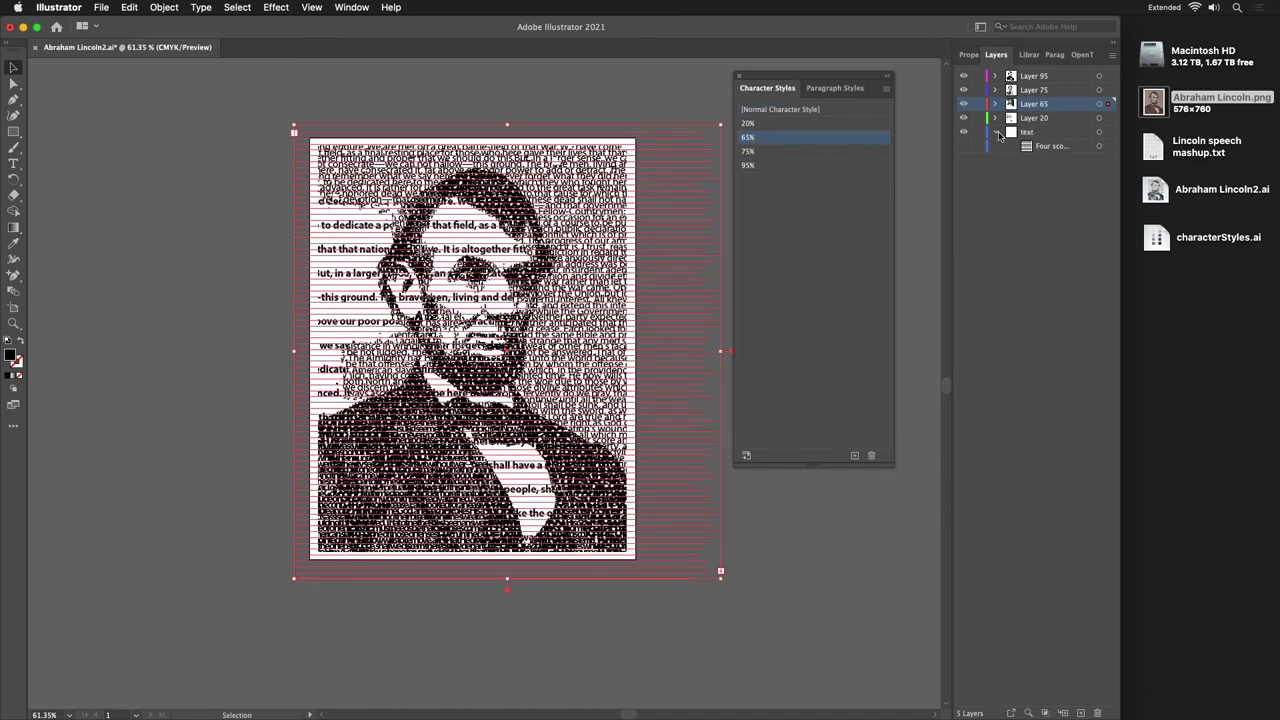
{"action": "left_click", "coordinate": [1060, 120]}
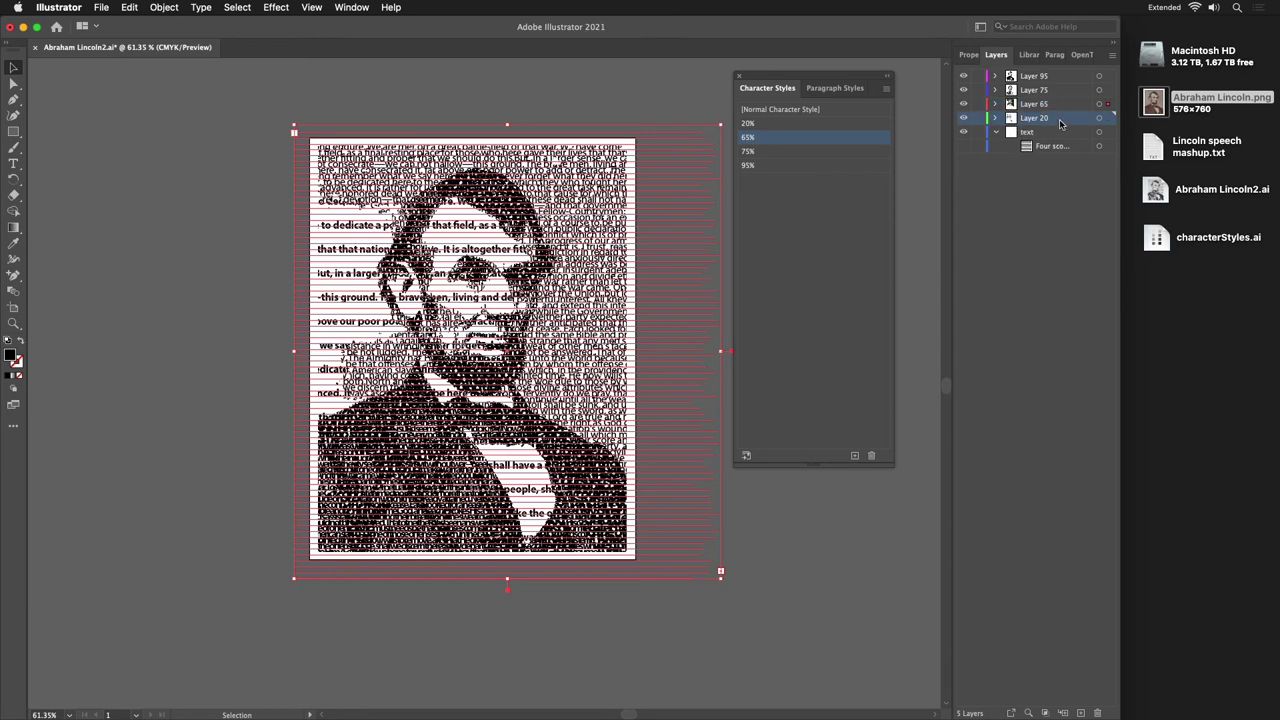
- Edit the contents of Layer 20's clipping mask, apply the 20% character style, then deselect
{"action": "left_click", "coordinate": [1099, 119]}
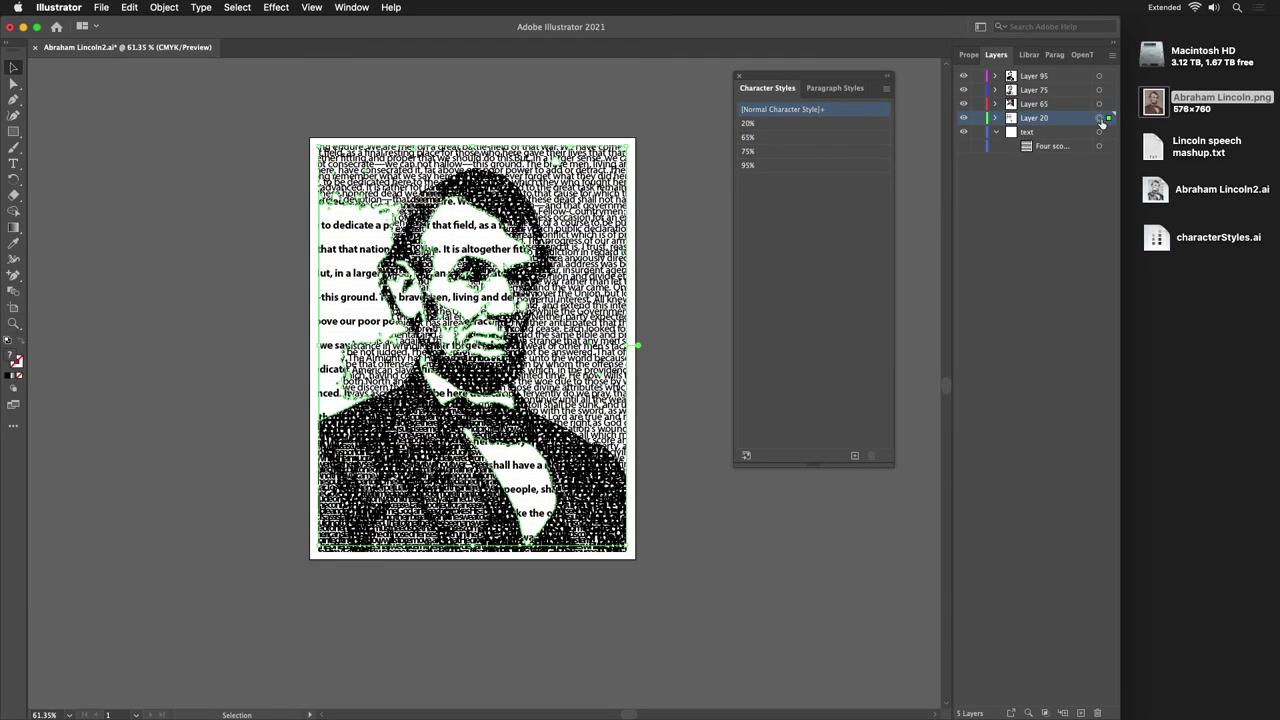
{"action": "left_click", "coordinate": [165, 7]}
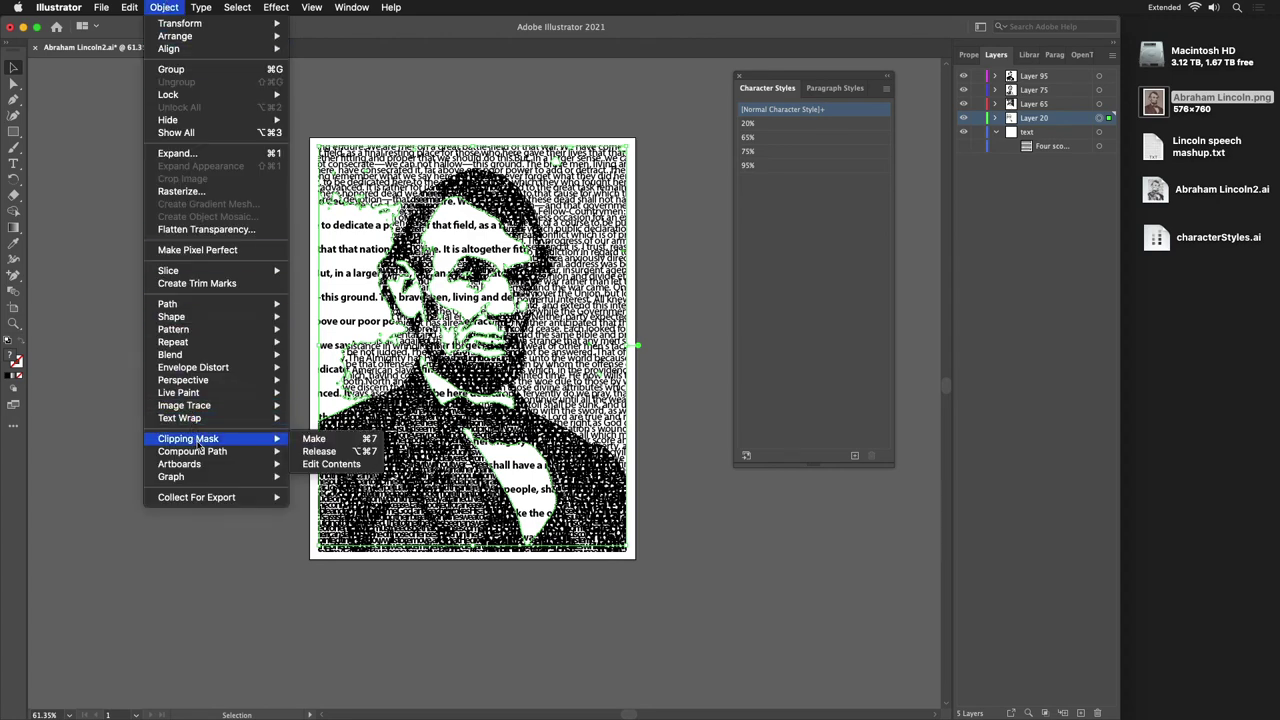
{"action": "left_click", "coordinate": [341, 465]}
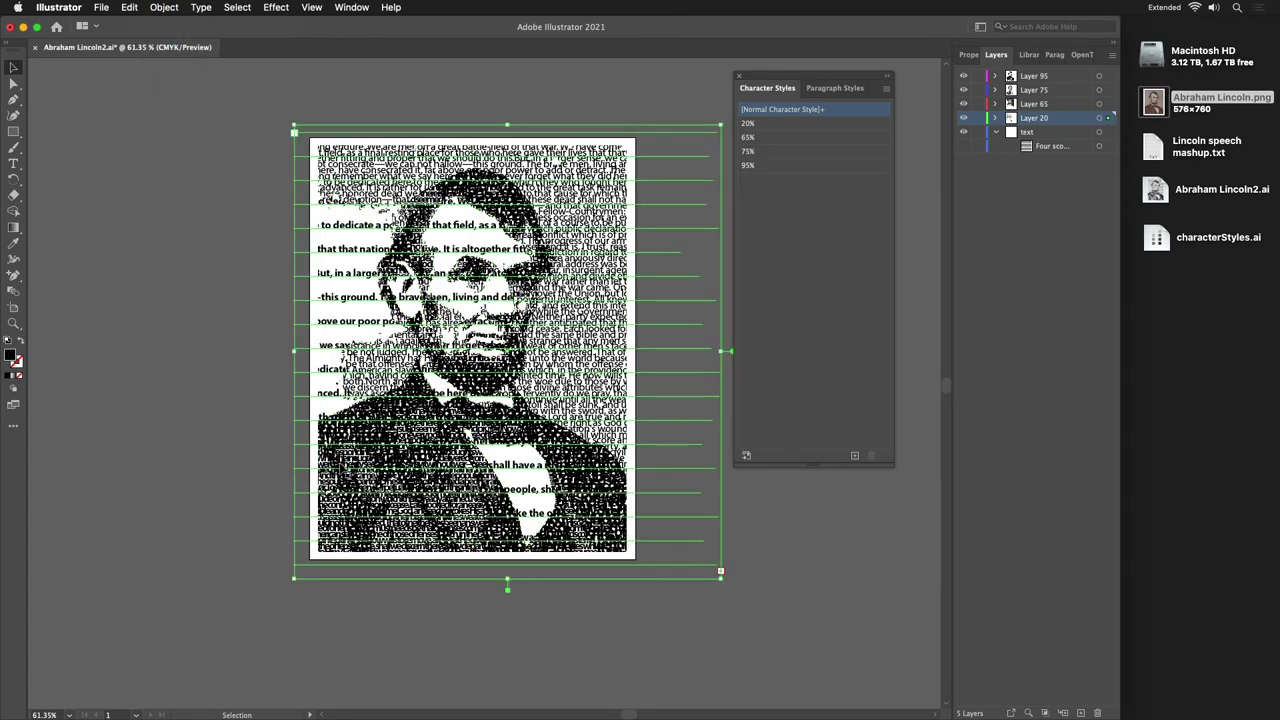
{"action": "left_click", "coordinate": [752, 123]}
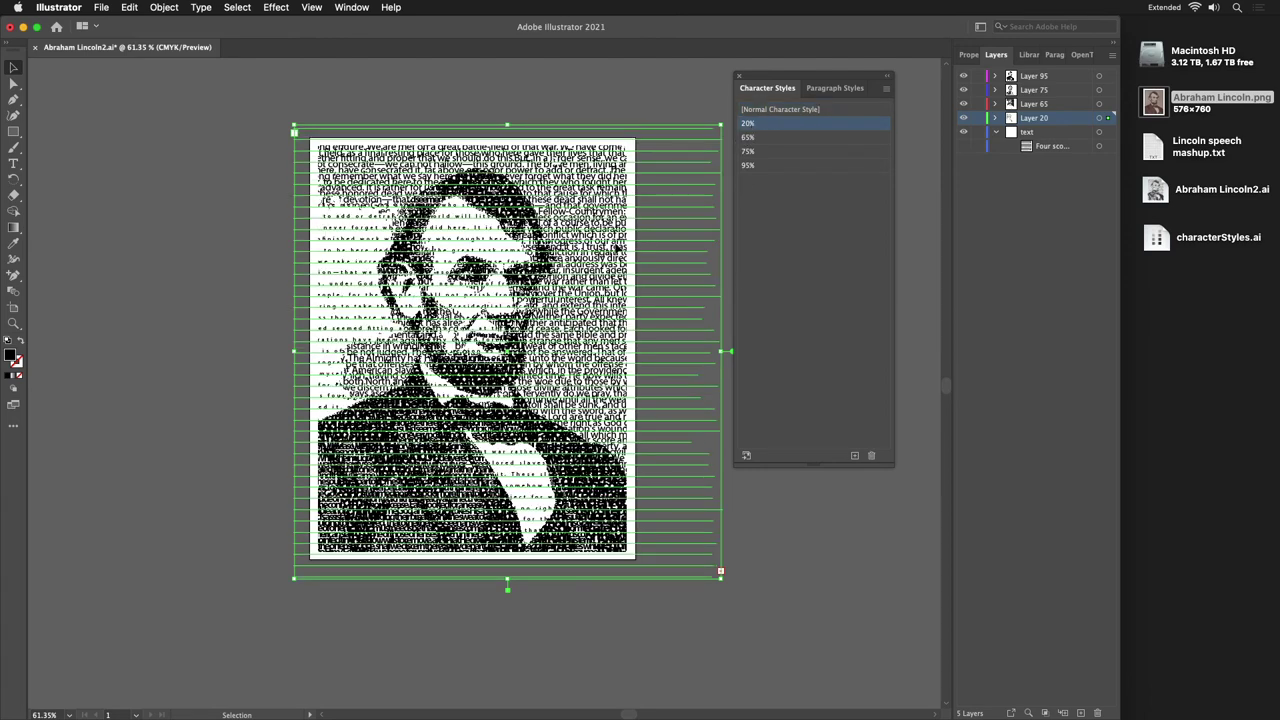
{"action": "left_click", "coordinate": [275, 209]}
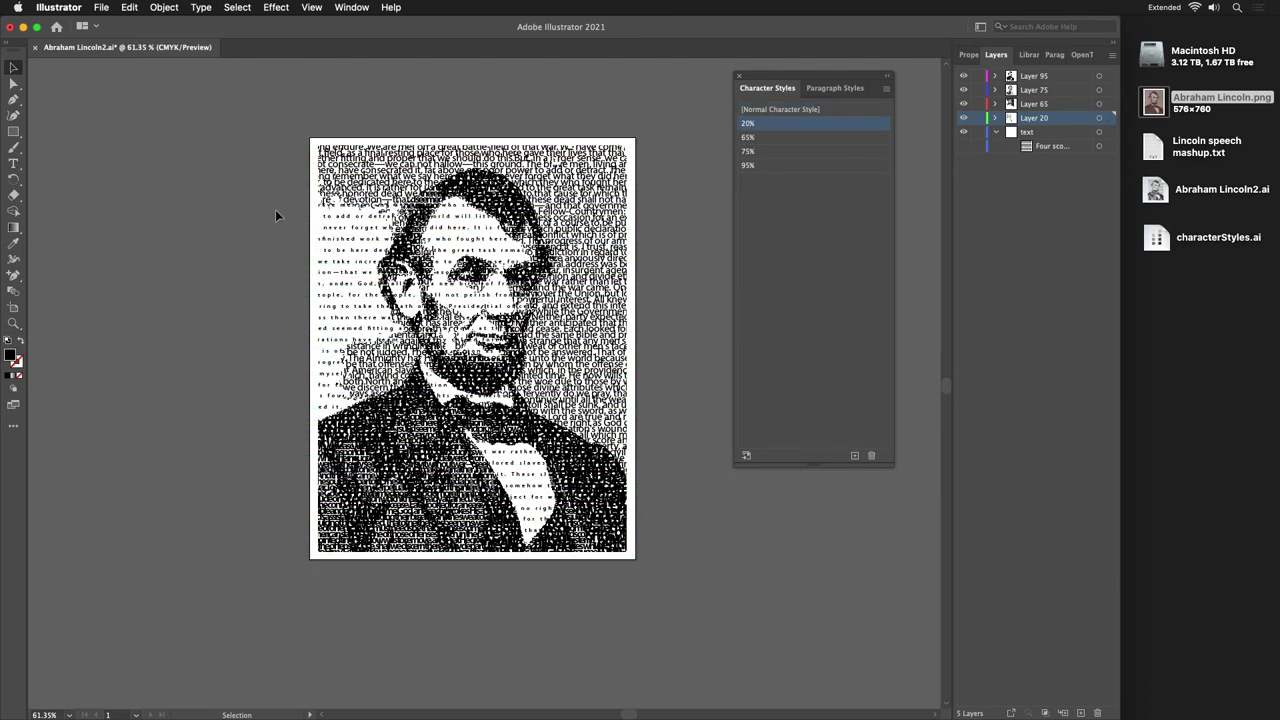
- Raise the 20% character style's tracking from 444 to about 845 in Basic Character Formats
{"action": "double_click", "coordinate": [747, 124]}
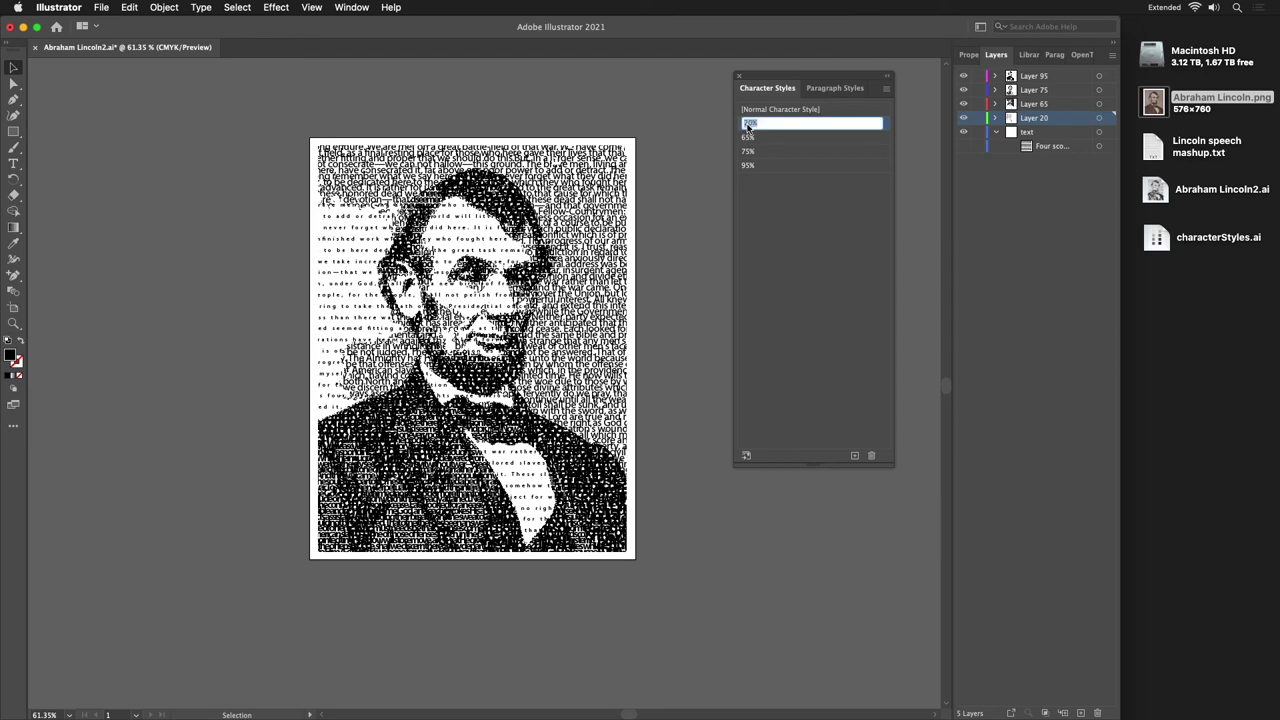
{"action": "left_click", "coordinate": [793, 164]}
{"action": "left_click", "coordinate": [800, 125]}
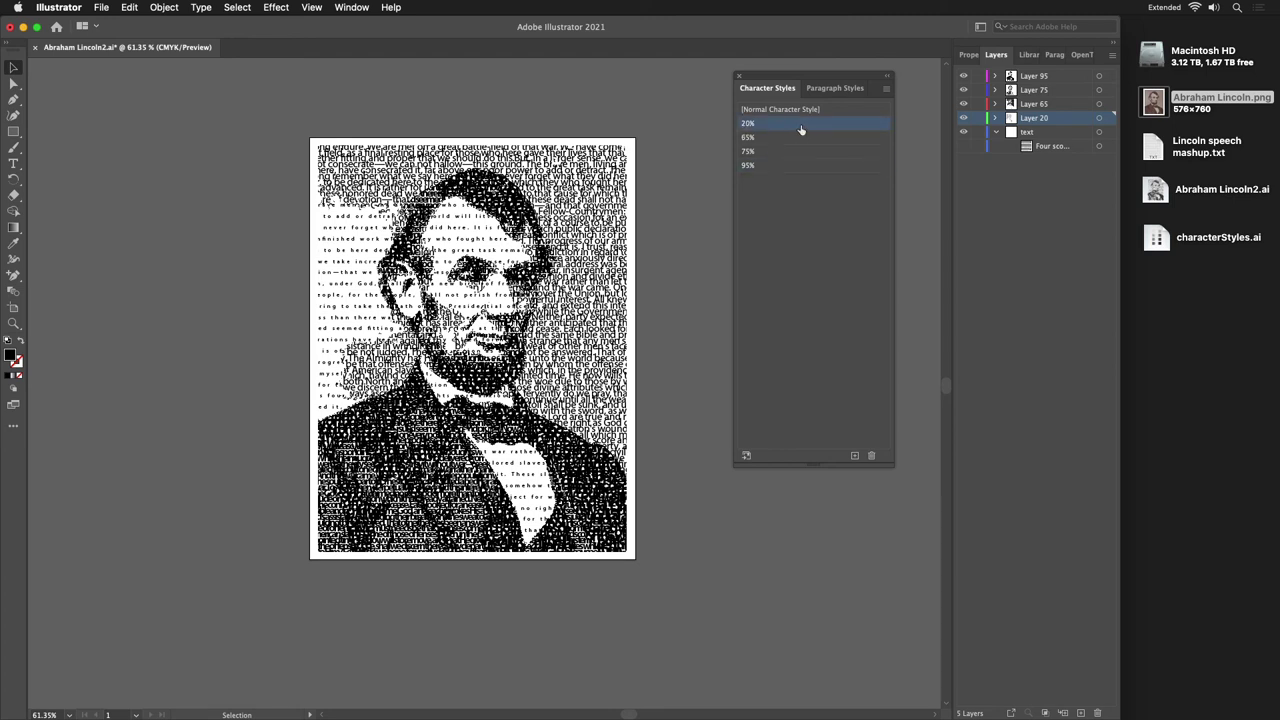
{"action": "left_click", "coordinate": [886, 88]}
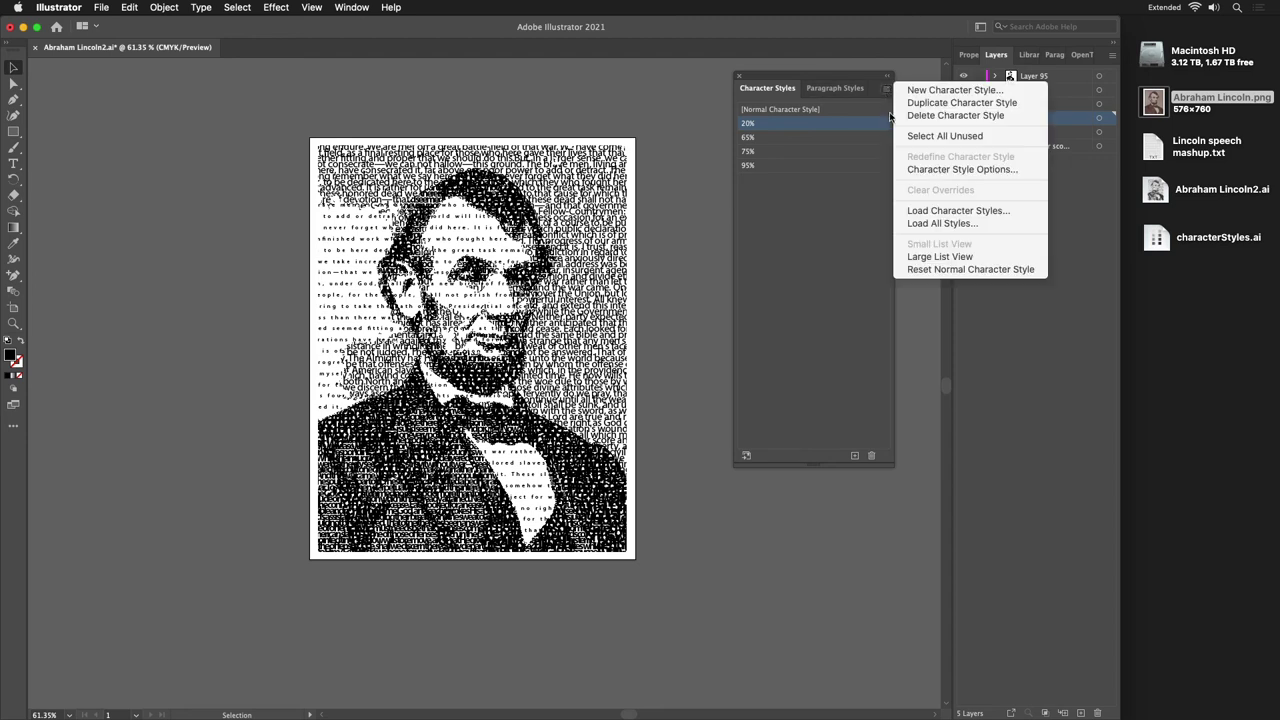
{"action": "left_click", "coordinate": [914, 172]}
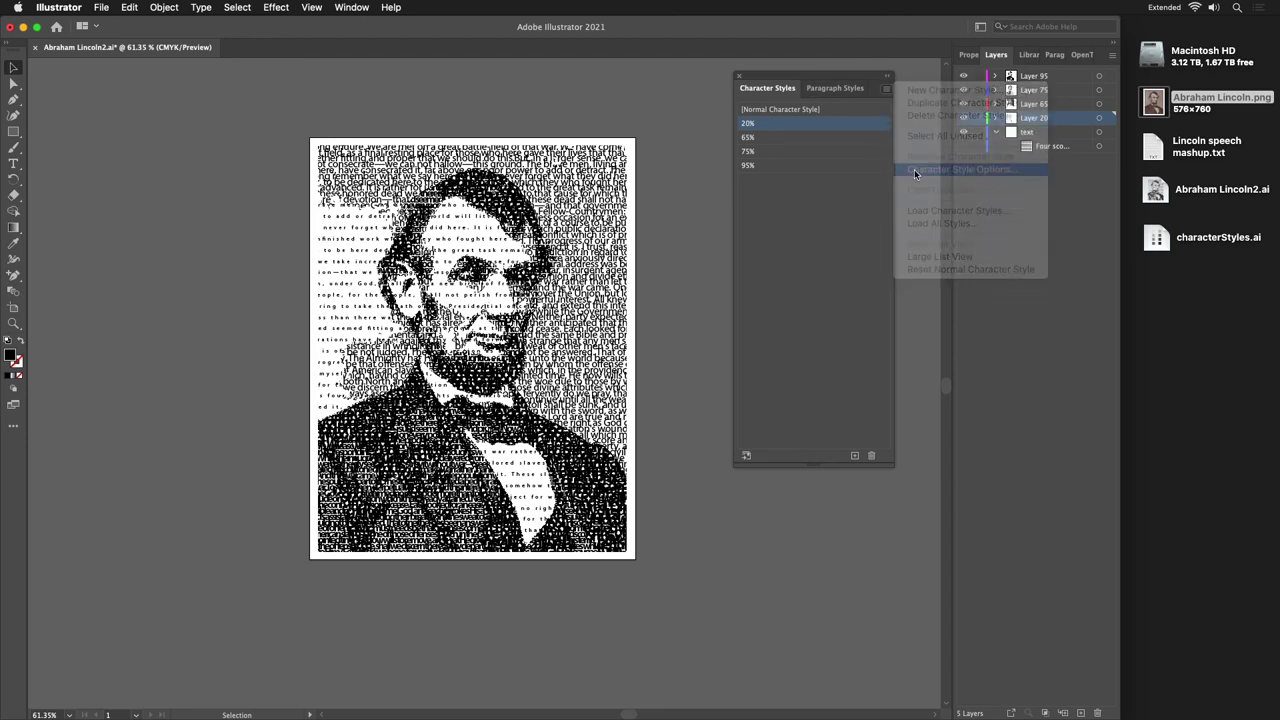
{"action": "left_click_drag", "start_coordinate": [831, 201], "coordinate": [729, 181]}
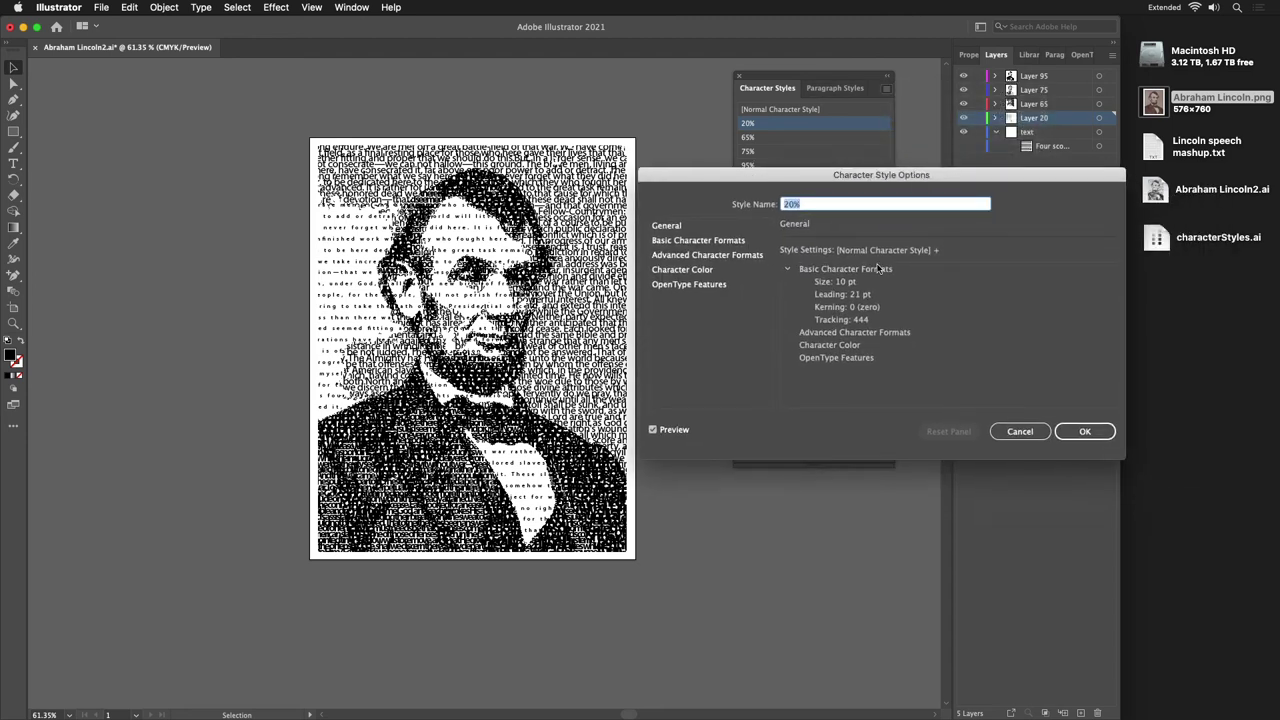
{"action": "left_click", "coordinate": [706, 241]}
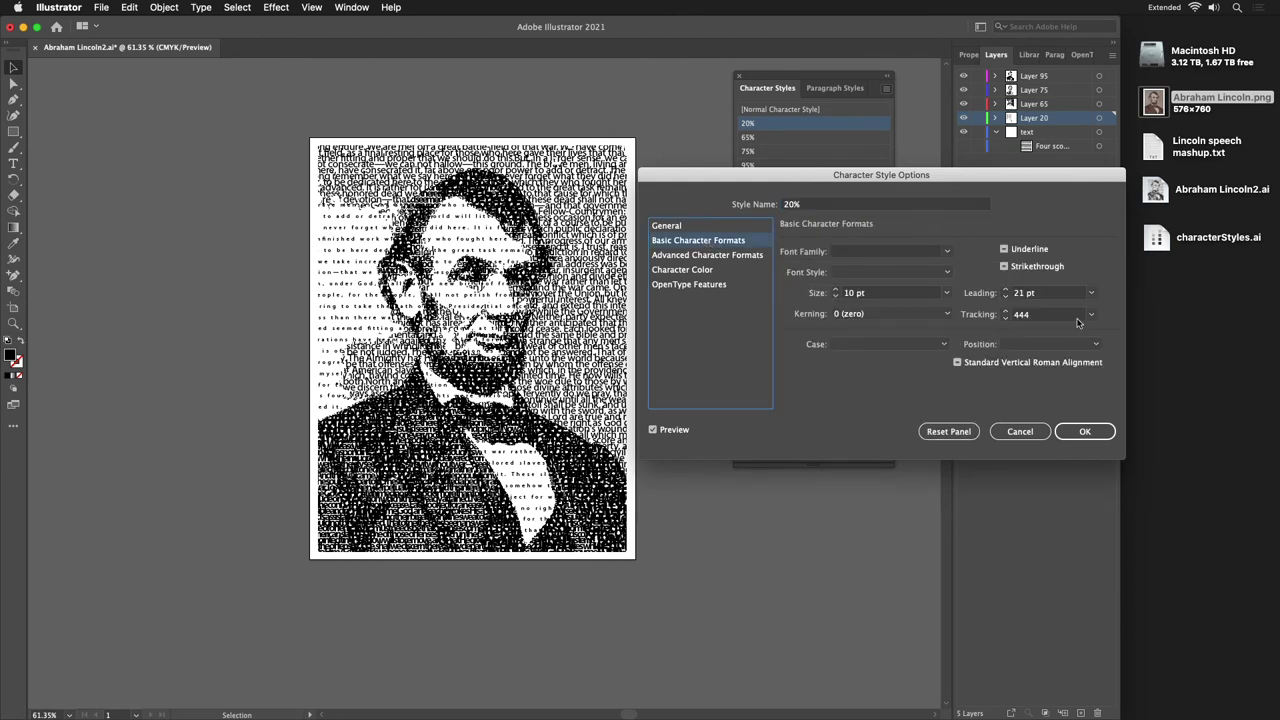
{"action": "double_click", "coordinate": [1024, 318]}
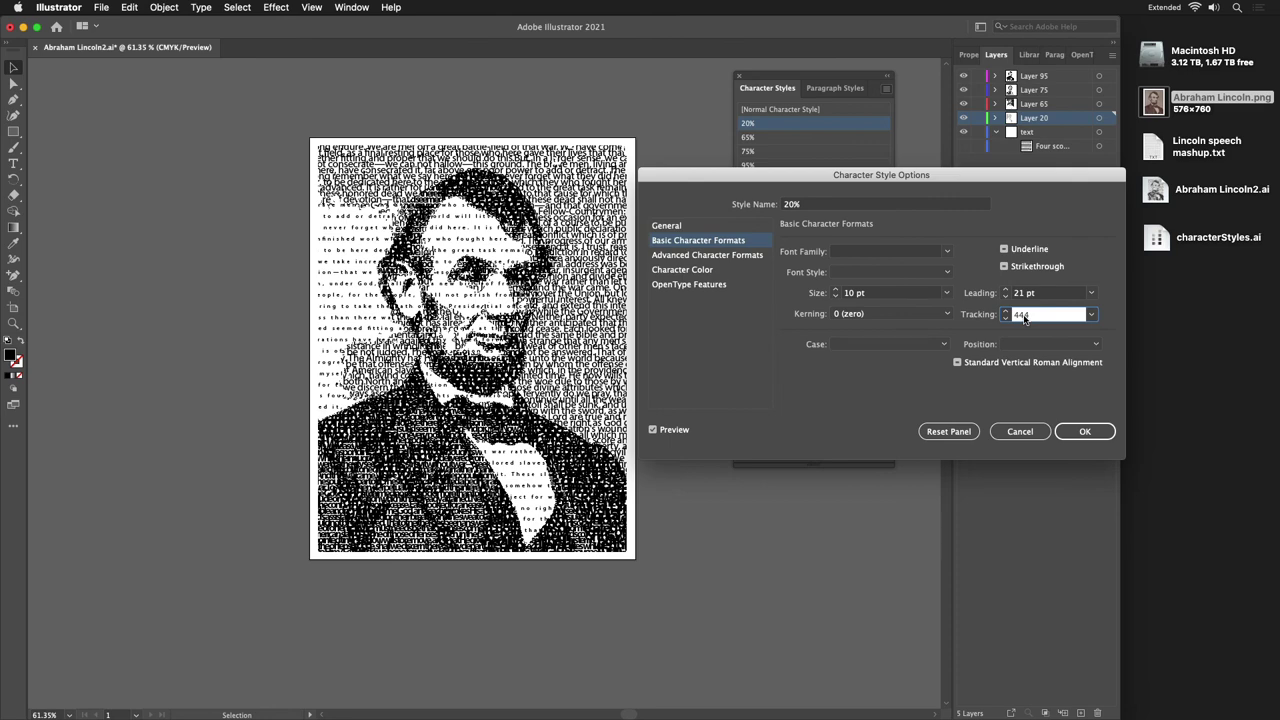
{"action": "key", "text": "Up"}
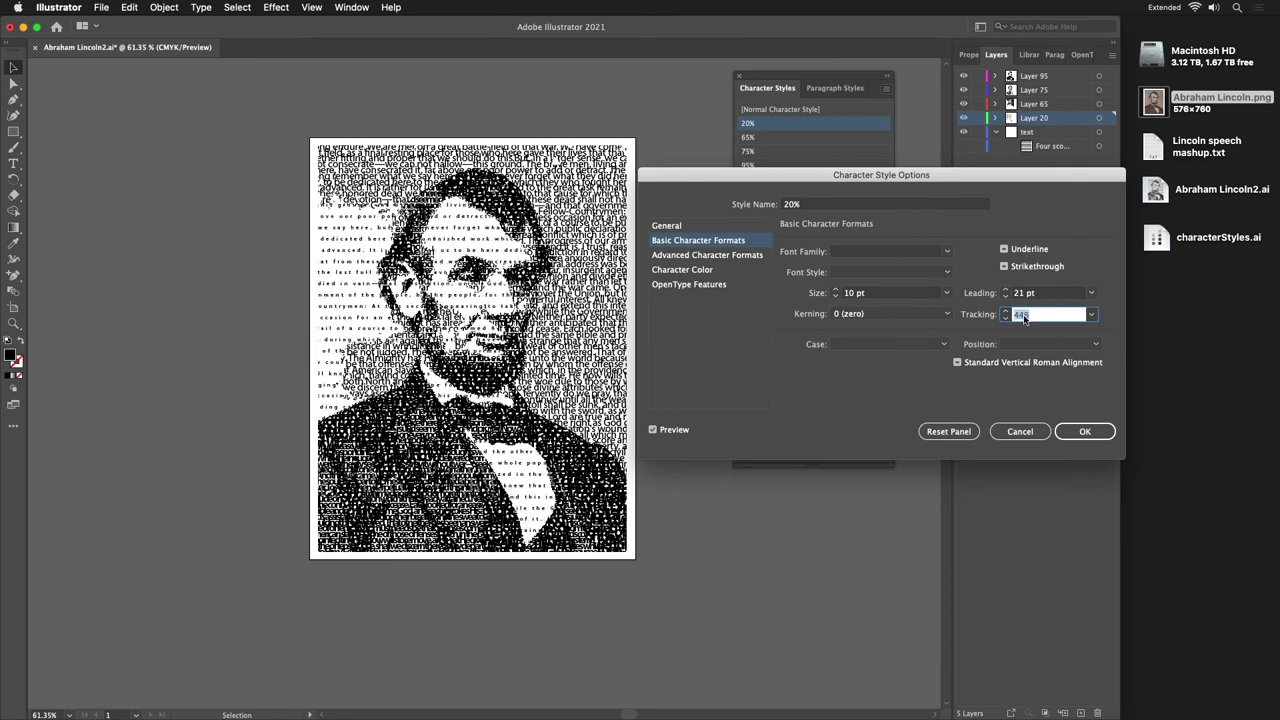
{"action": "key", "text": "shift+Up"}
{"action": "key", "text": "shift+Up"}
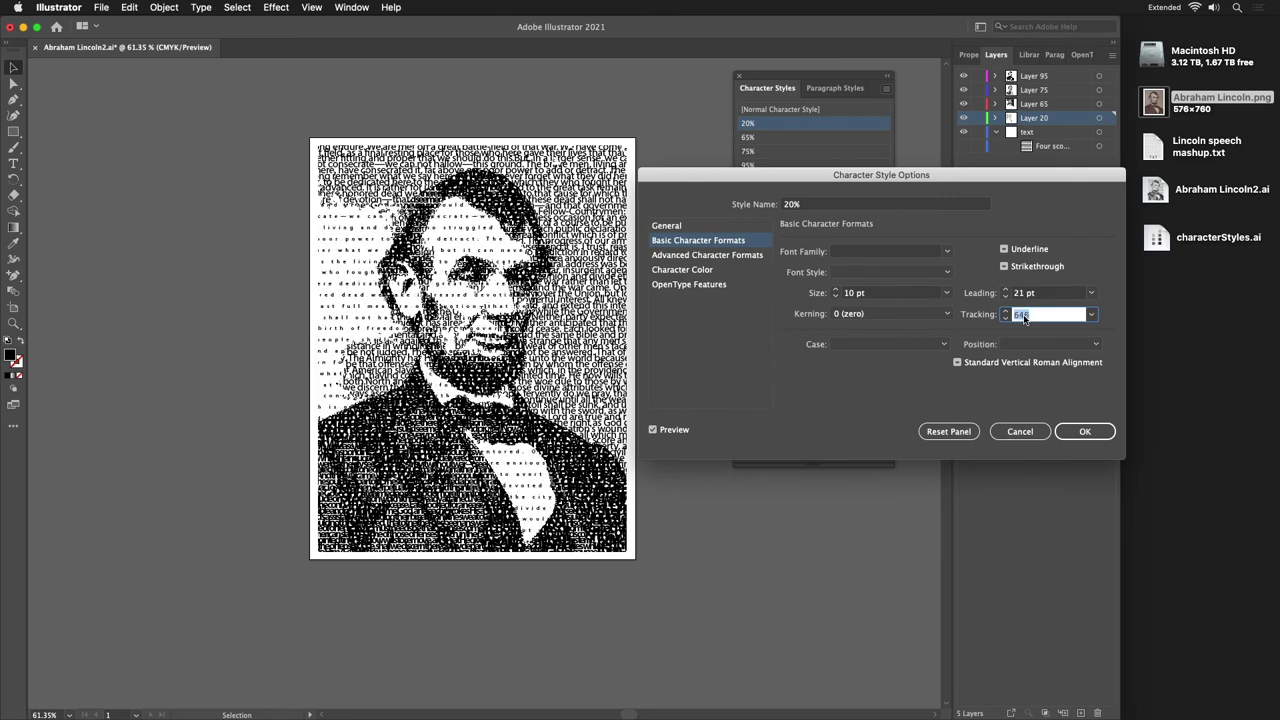
{"action": "key", "text": "shift+Up"}
{"action": "key", "text": "shift+Up"}
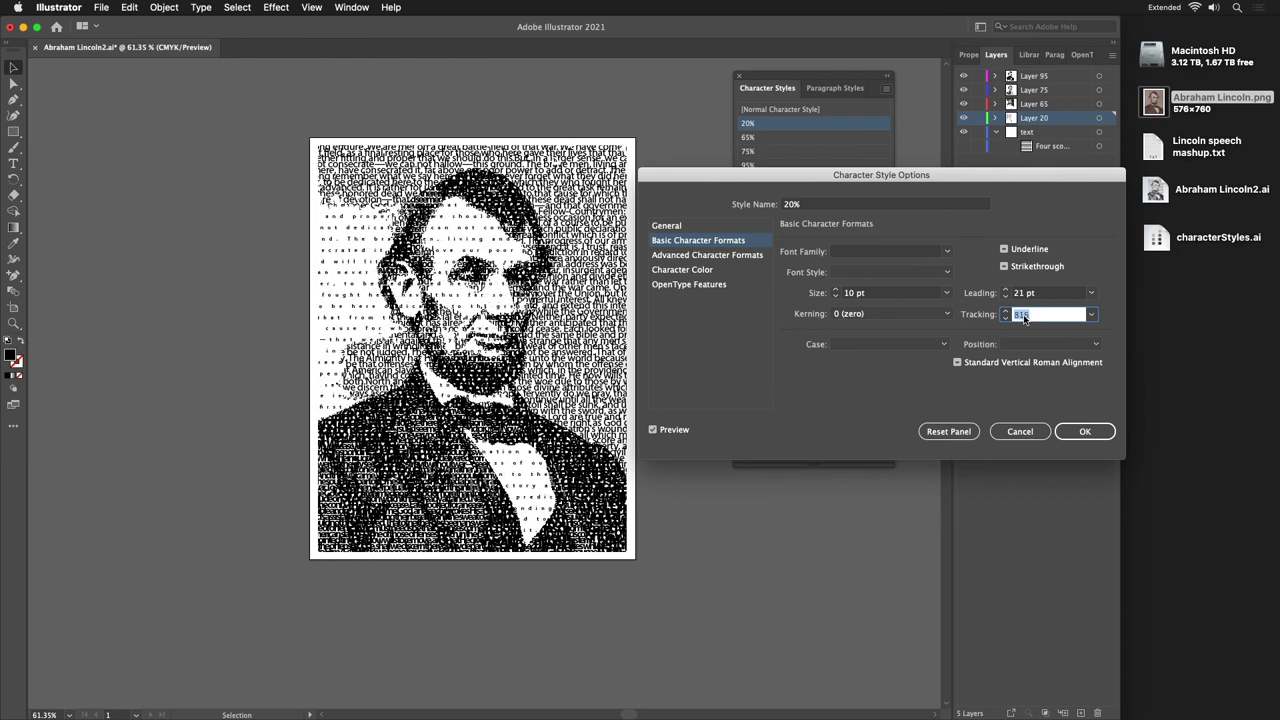
{"action": "left_click", "coordinate": [1072, 431]}
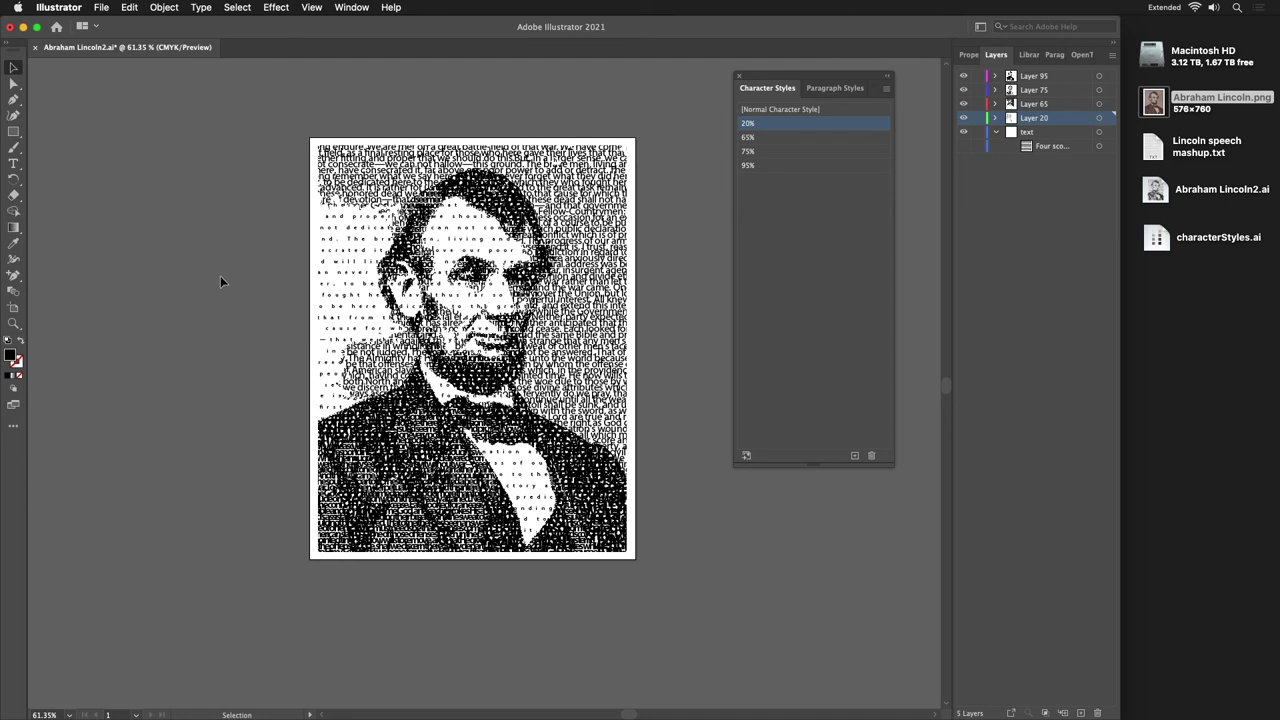
- With Layer 65's text selected, set the 65% character style's font size to 14 pt
{"action": "left_click", "coordinate": [588, 300]}
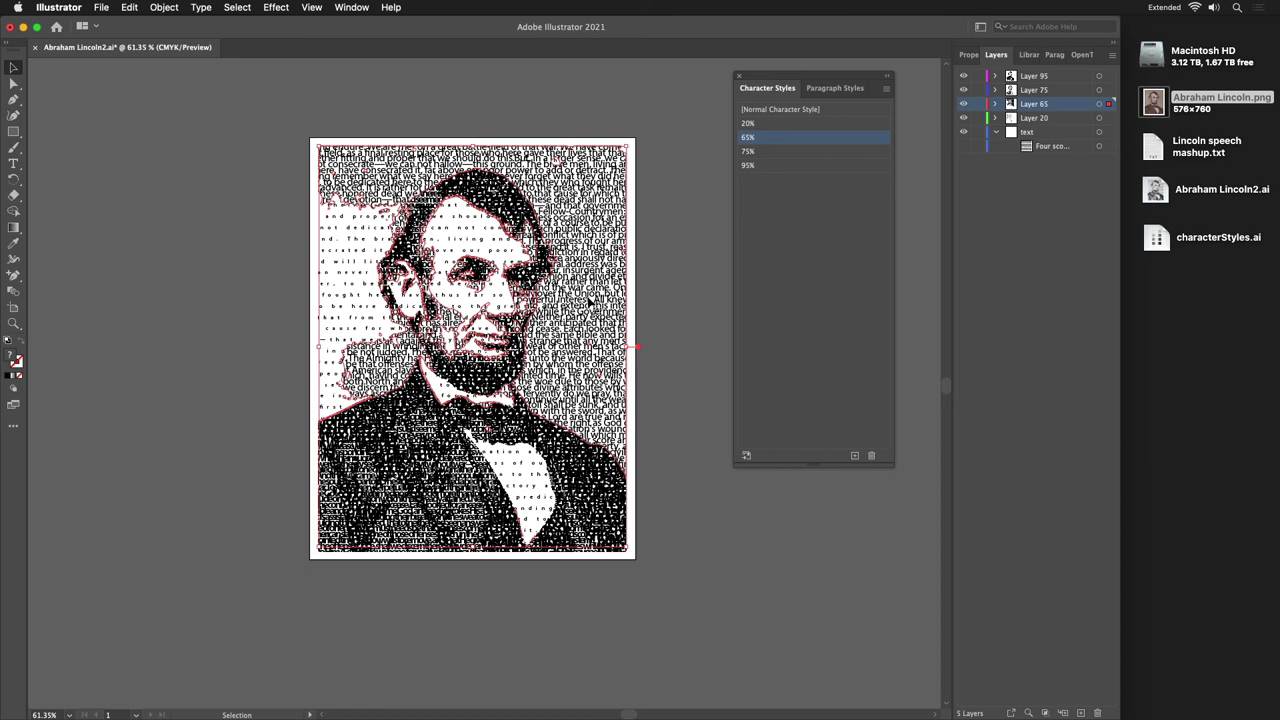
{"action": "double_click", "coordinate": [798, 138]}
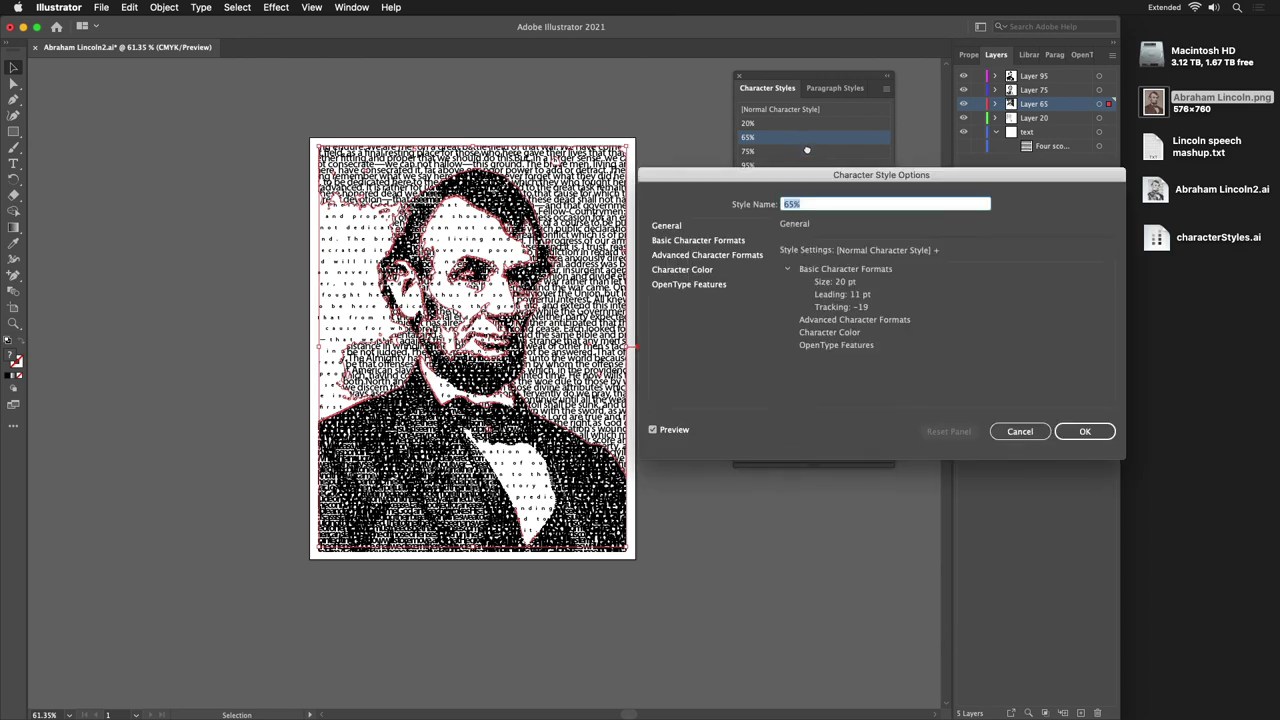
{"action": "left_click", "coordinate": [698, 240]}
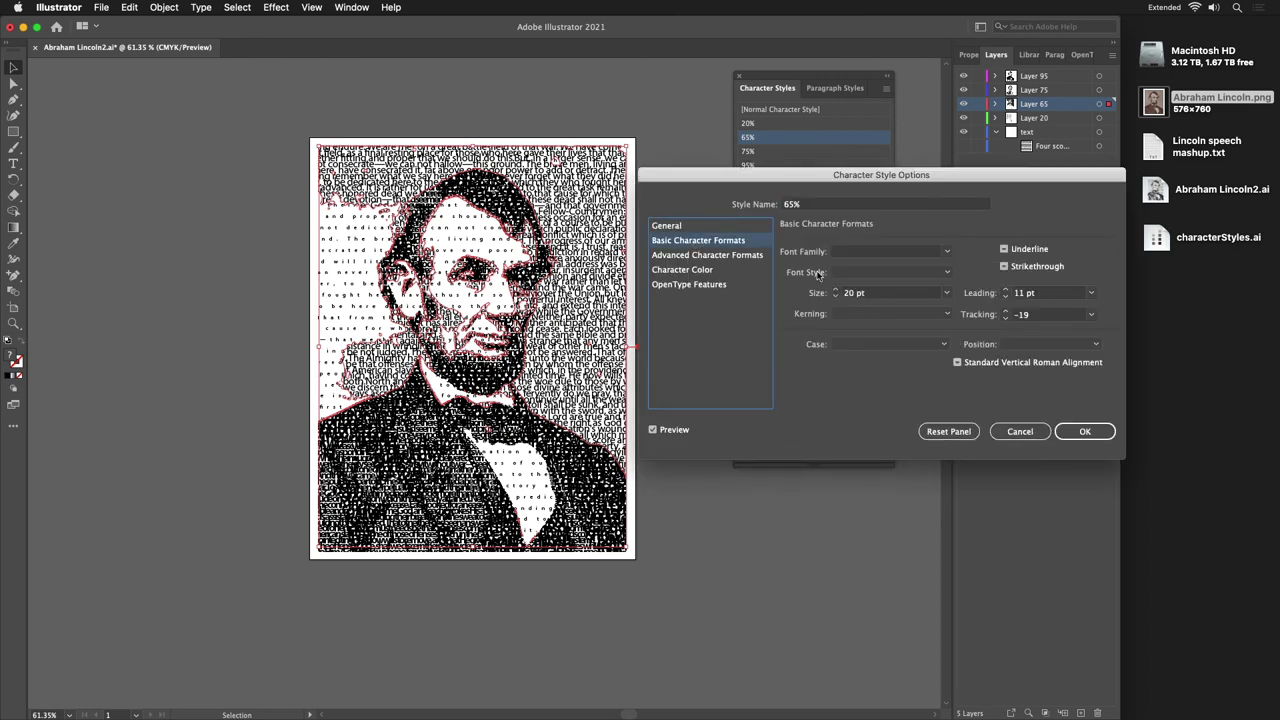
{"action": "double_click", "coordinate": [850, 293]}
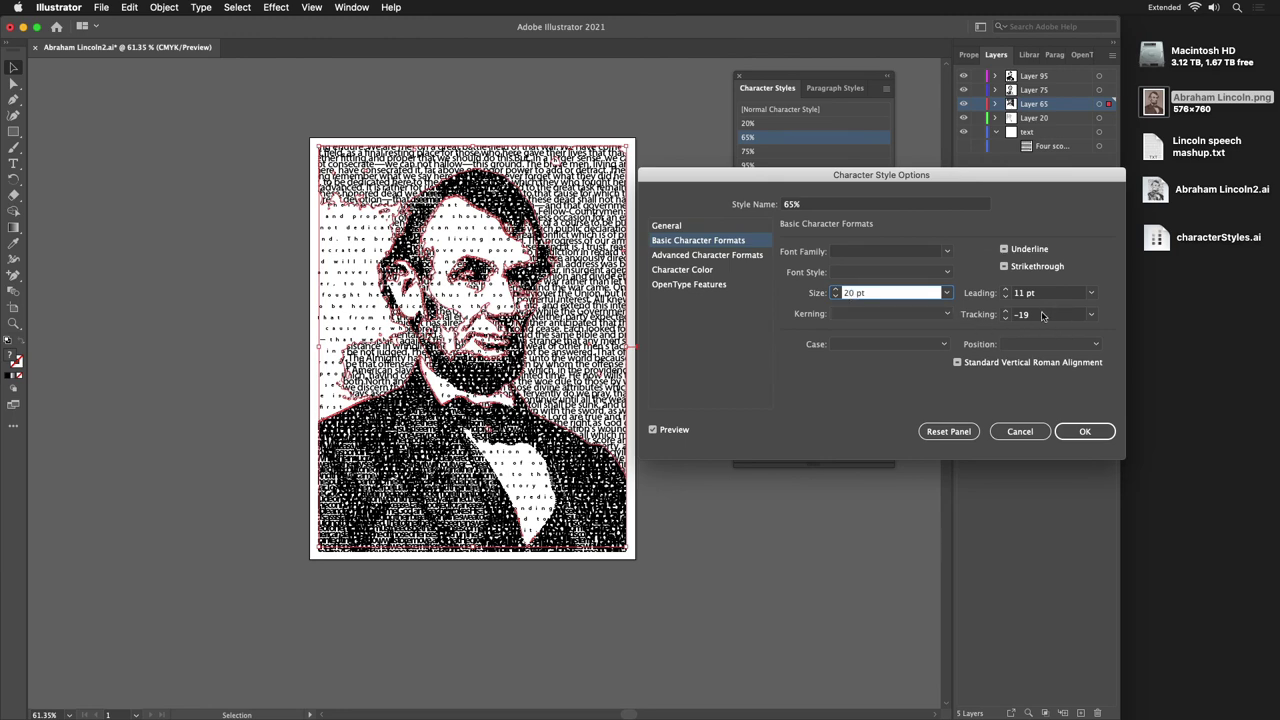
{"action": "key", "text": "Down"}
{"action": "key", "text": "Down"}
{"action": "key", "text": "Down"}
{"action": "key", "text": "Down"}
{"action": "key", "text": "Down"}
{"action": "key", "text": "Down"}
{"action": "key", "text": "Down"}
{"action": "key", "text": "Down"}
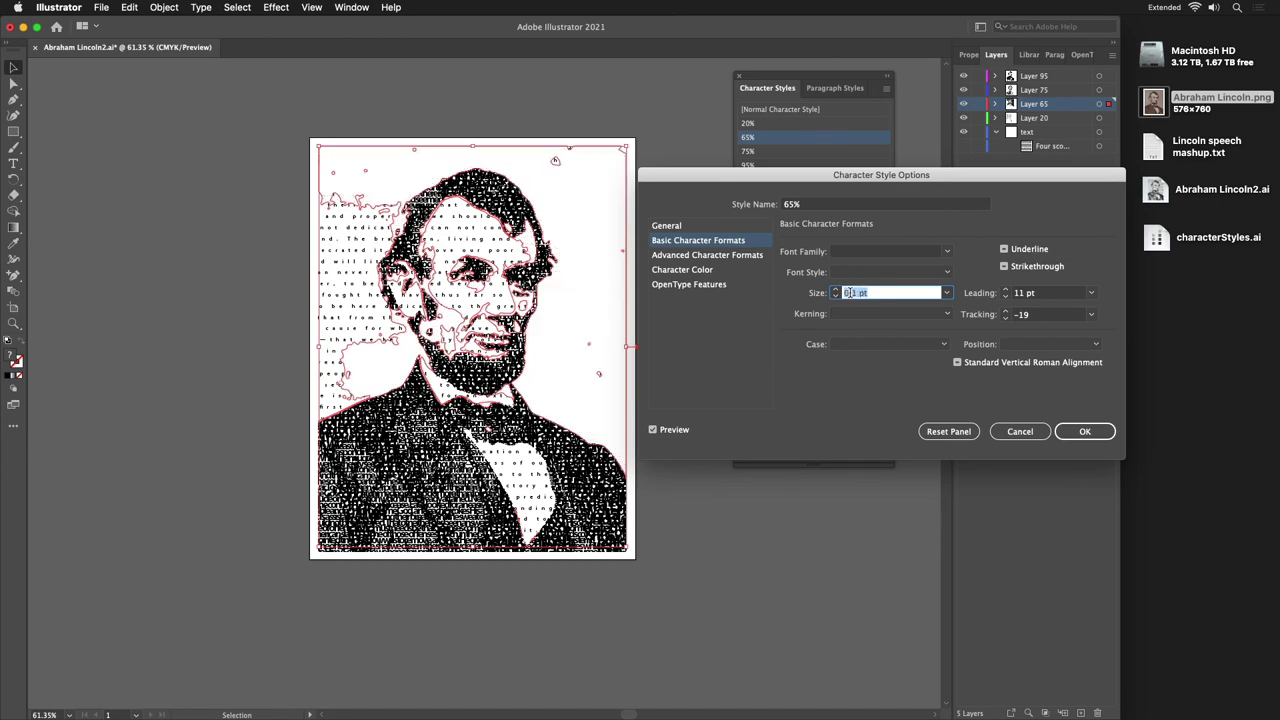
{"action": "key", "text": "Down"}
{"action": "key", "text": "Down"}
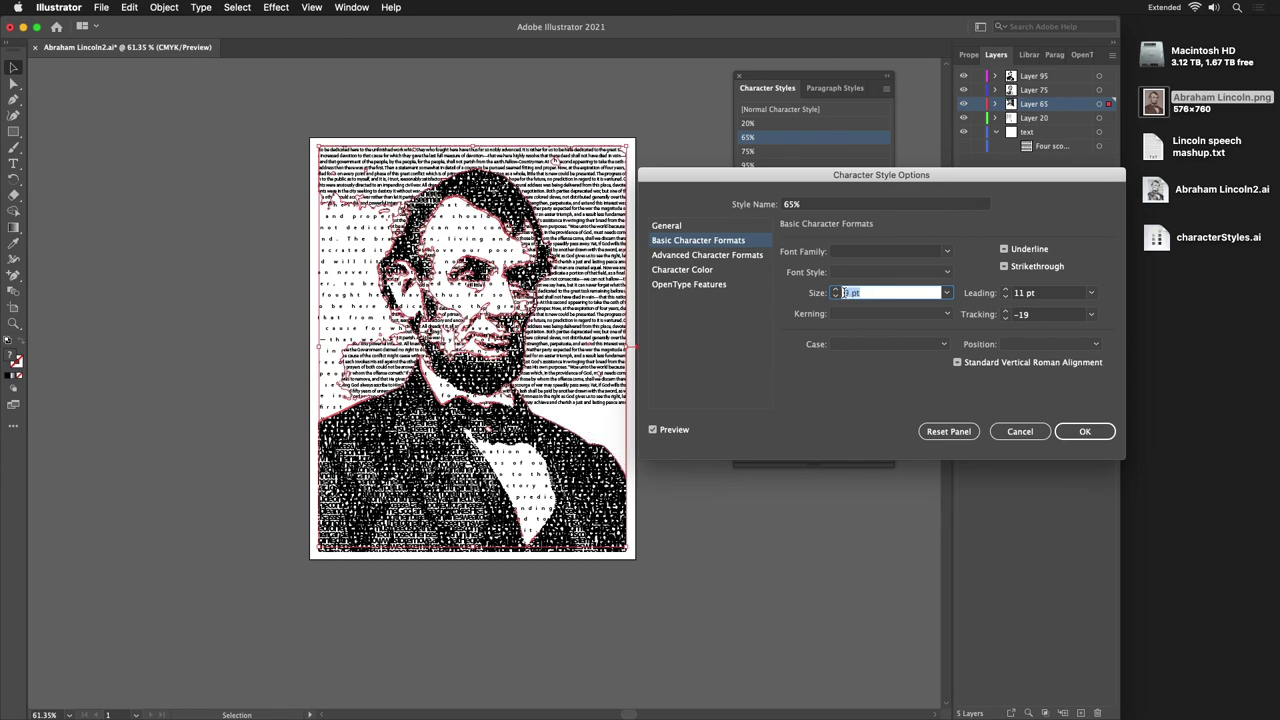
{"action": "key", "text": "Up"}
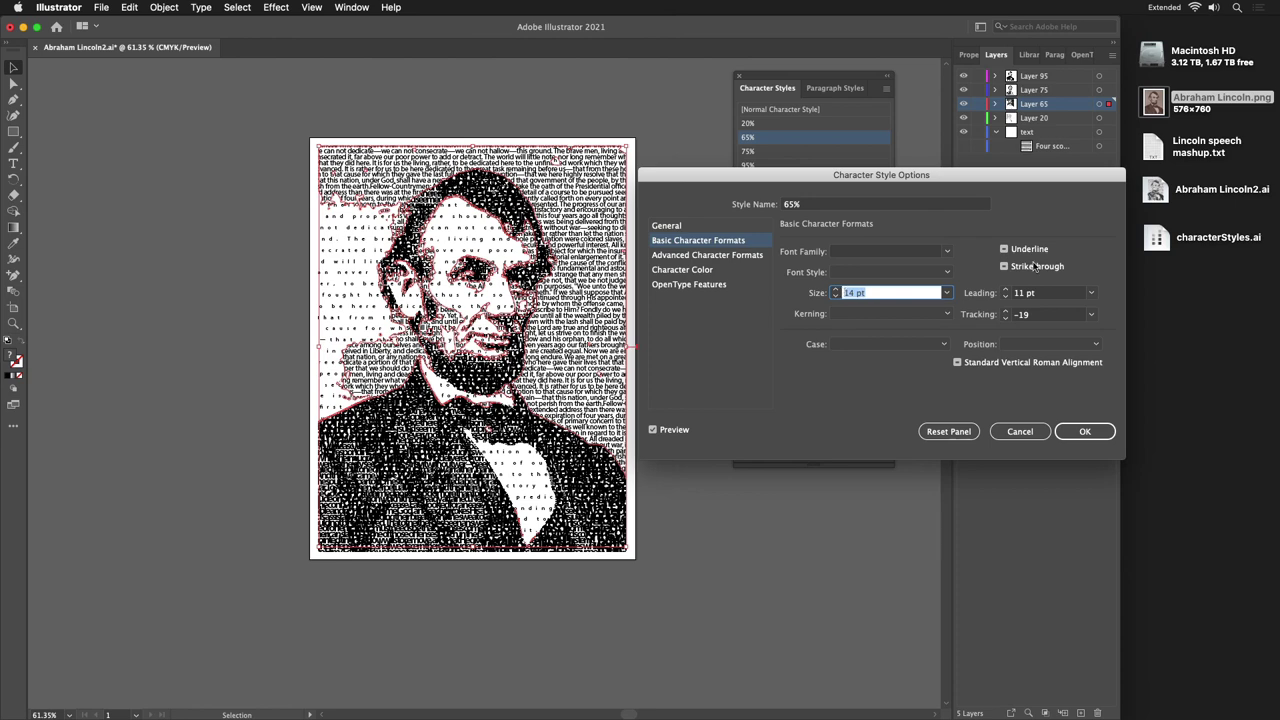
- Raise the 65% character style's tracking from -19 to 205 and confirm
{"action": "left_click", "coordinate": [1027, 316]}
{"action": "key", "text": "Up"}
{"action": "key", "text": "Up"}
{"action": "key", "text": "Up"}
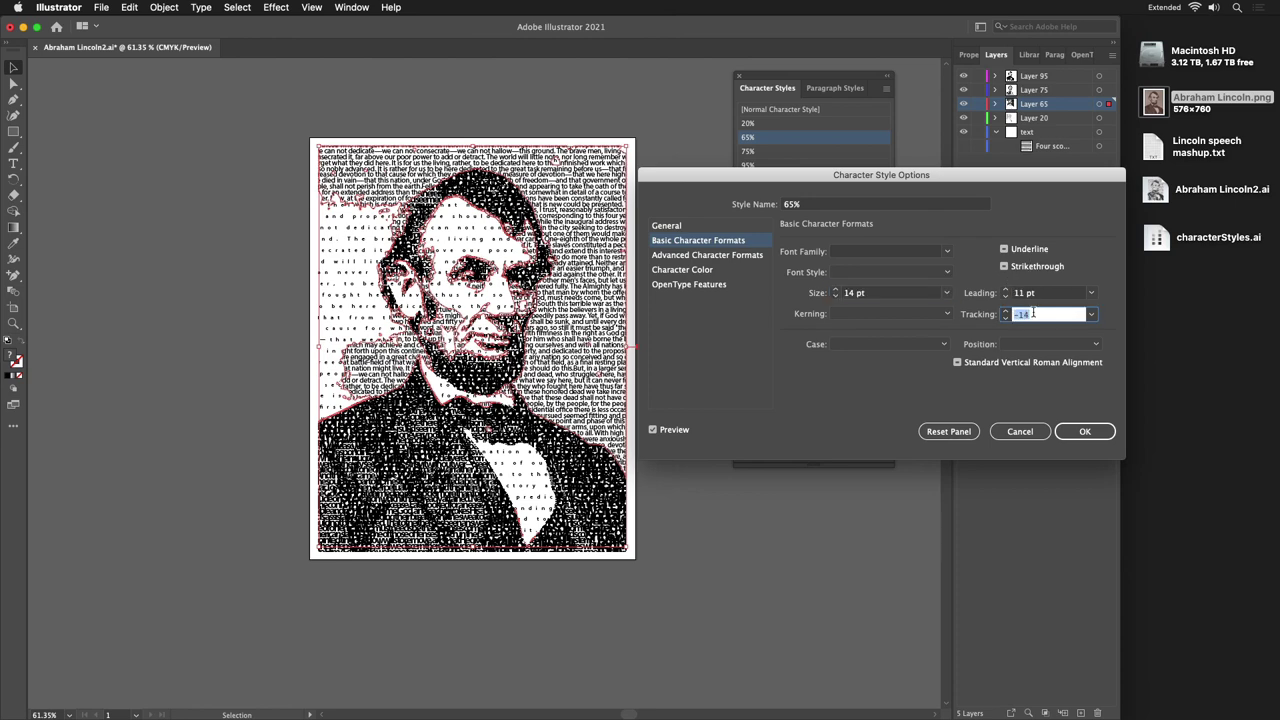
{"action": "key", "text": "Up"}
{"action": "key", "text": "Up"}
{"action": "key", "text": "Up"}
{"action": "key", "text": "Up"}
{"action": "key", "text": "Up"}
{"action": "key", "text": "Up"}
{"action": "key", "text": "Up"}
{"action": "key", "text": "Up"}
{"action": "key", "text": "Up"}
{"action": "key", "text": "Up"}
{"action": "key", "text": "Up"}
{"action": "key", "text": "Up"}
{"action": "key", "text": "Up"}
{"action": "key", "text": "Up"}
{"action": "key", "text": "Up"}
{"action": "key", "text": "Up"}
{"action": "key", "text": "Up"}
{"action": "key", "text": "Up"}
{"action": "key", "text": "Up"}
{"action": "key", "text": "Up"}
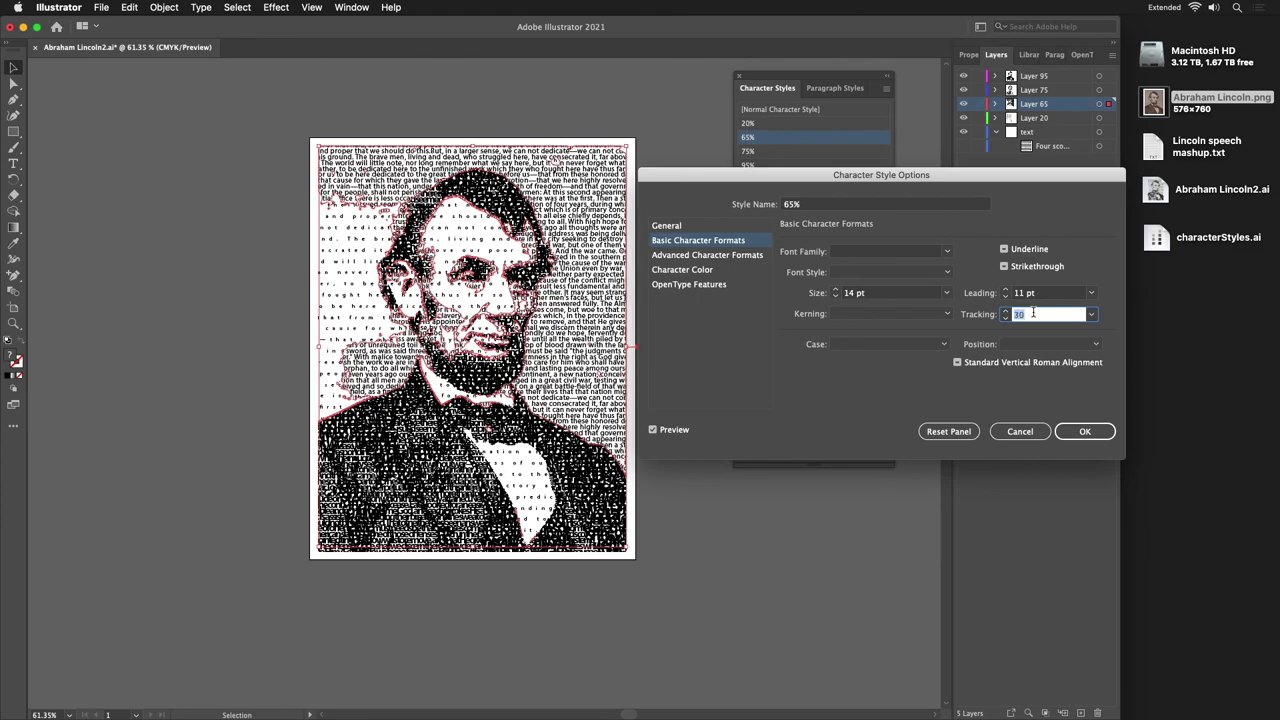
{"action": "key", "text": "Up"}
{"action": "key", "text": "Up"}
{"action": "key", "text": "Up"}
{"action": "key", "text": "Up"}
{"action": "key", "text": "Up"}
{"action": "key", "text": "Up"}
{"action": "key", "text": "Up"}
{"action": "key", "text": "Up"}
{"action": "key", "text": "Up"}
{"action": "key", "text": "Up"}
{"action": "key", "text": "Up"}
{"action": "key", "text": "Up"}
{"action": "key", "text": "Up"}
{"action": "key", "text": "Up"}
{"action": "key", "text": "Up"}
{"action": "key", "text": "Up"}
{"action": "key", "text": "Up"}
{"action": "key", "text": "Up"}
{"action": "key", "text": "Up"}
{"action": "key", "text": "Up"}
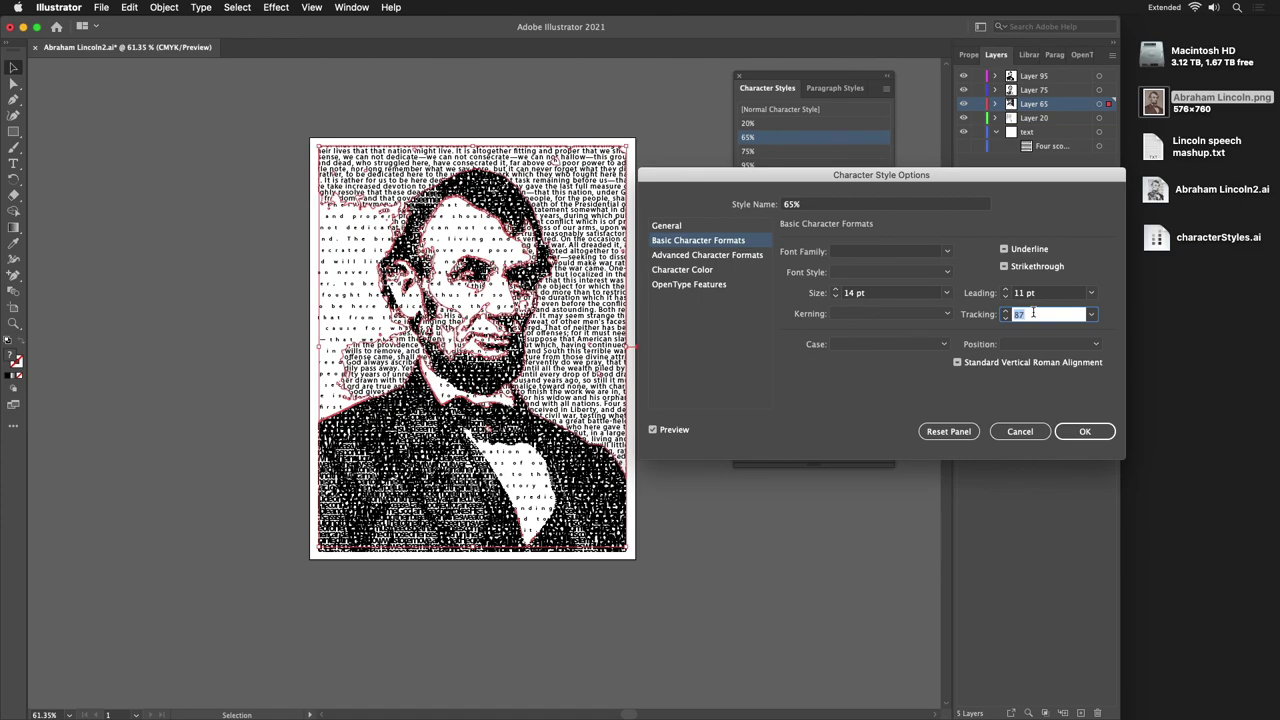
{"action": "key", "text": "Up"}
{"action": "key", "text": "Up"}
{"action": "key", "text": "Up"}
{"action": "key", "text": "Up"}
{"action": "key", "text": "Up"}
{"action": "key", "text": "Up"}
{"action": "key", "text": "Up"}
{"action": "key", "text": "Up"}
{"action": "key", "text": "Up"}
{"action": "key", "text": "Up"}
{"action": "key", "text": "Up"}
{"action": "key", "text": "Up"}
{"action": "key", "text": "Up"}
{"action": "key", "text": "Up"}
{"action": "key", "text": "Up"}
{"action": "key", "text": "Up"}
{"action": "key", "text": "Up"}
{"action": "key", "text": "Up"}
{"action": "key", "text": "Up"}
{"action": "key", "text": "Up"}
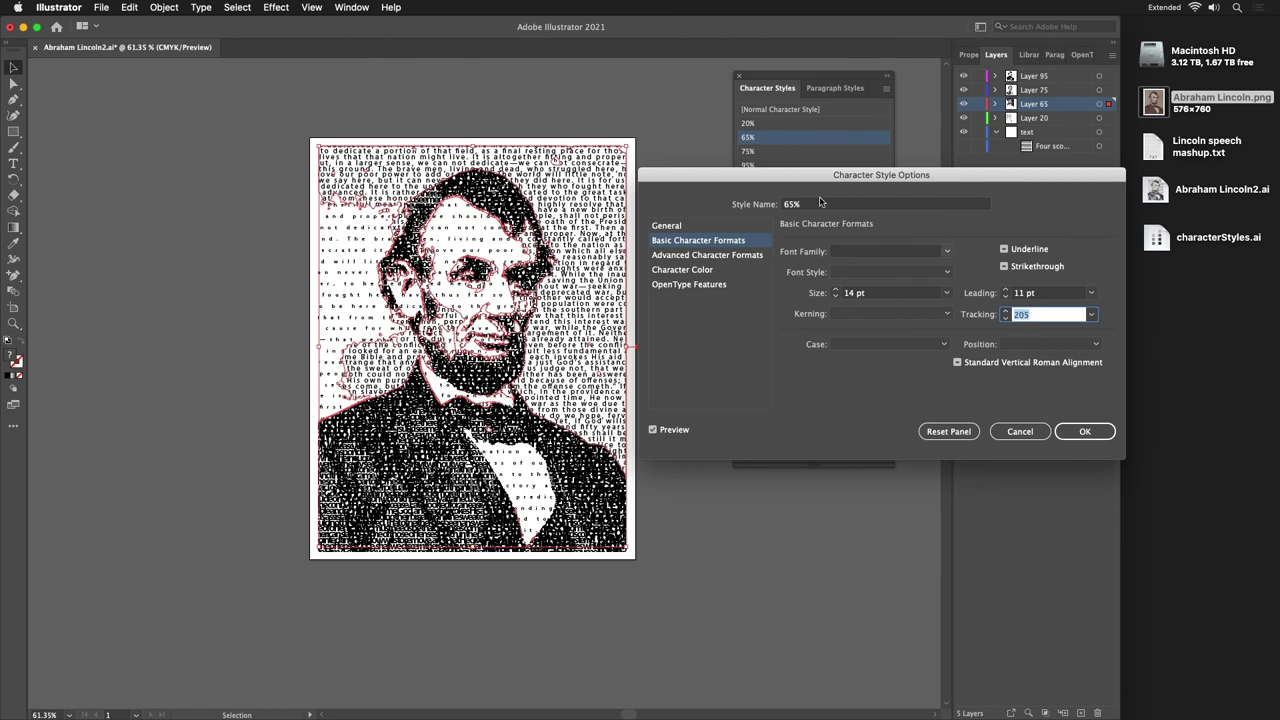
{"action": "left_click", "coordinate": [1071, 431]}
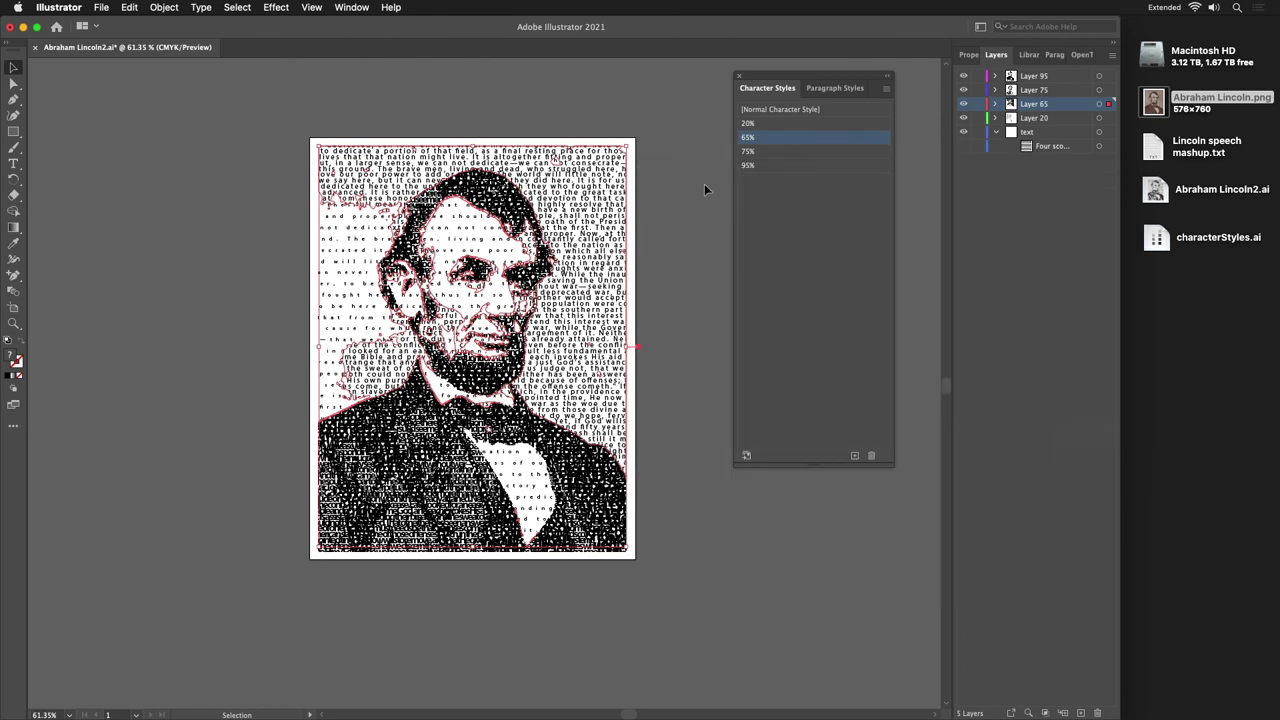